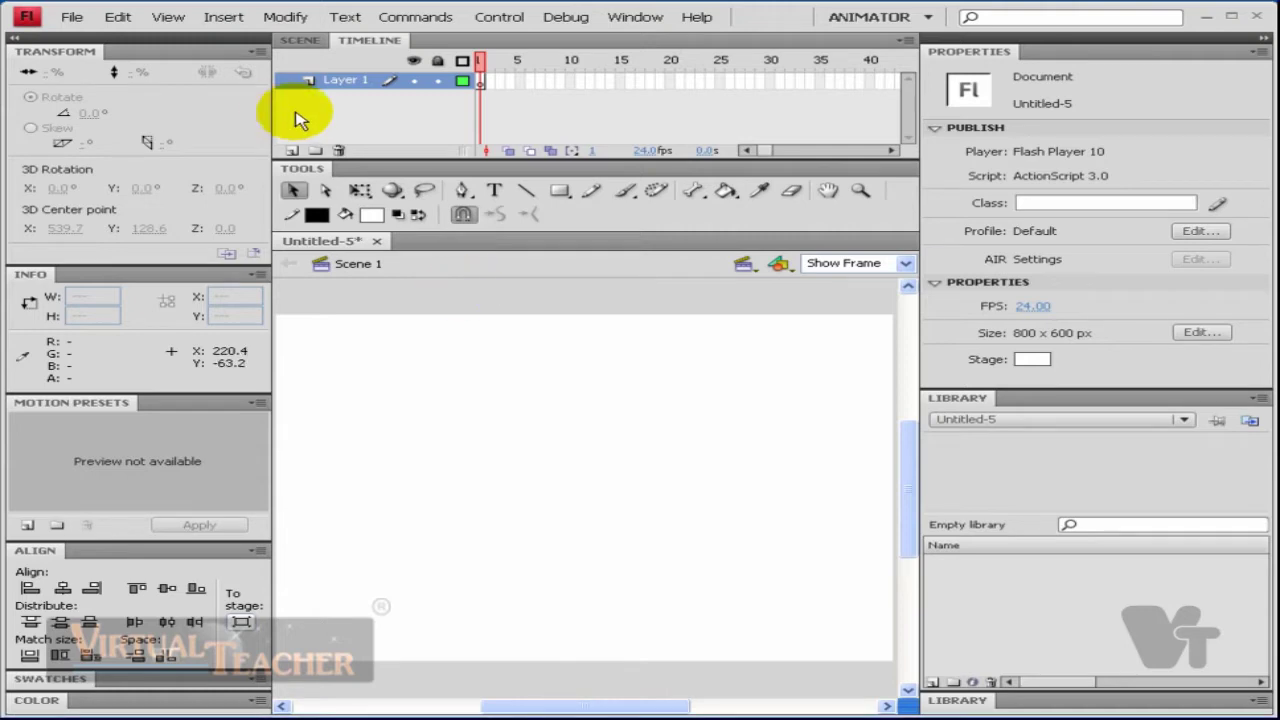
Step: Bring up the File menu of the blank Untitled-5 document to reach Import
left_click(72, 18)
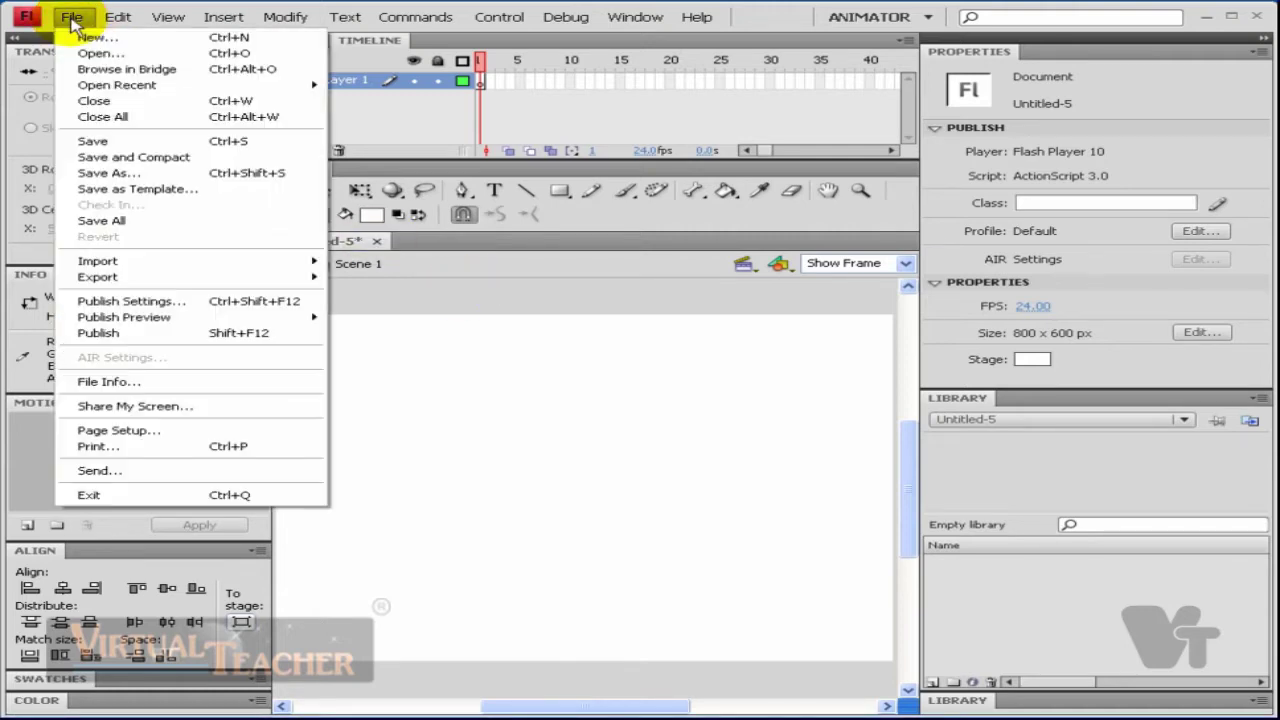
mouse_move(98, 261)
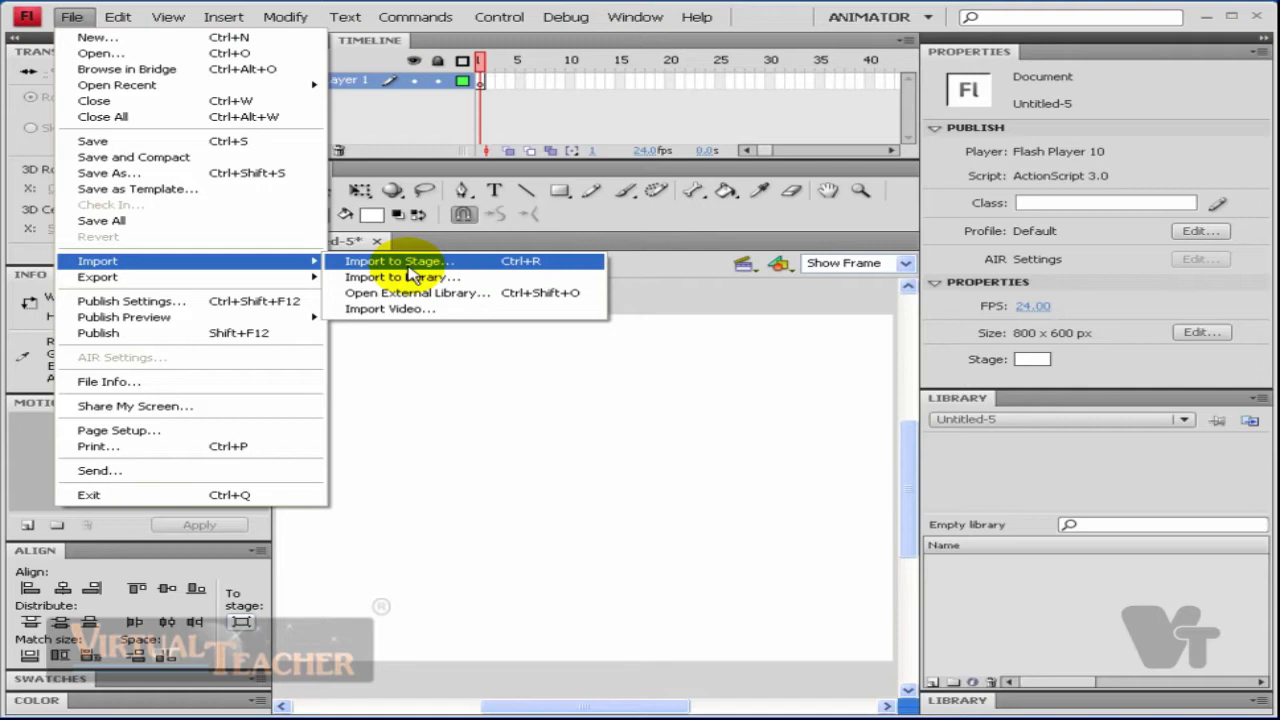
Step: Start Import to Stage and look through the Desktop and Recent places
left_click(407, 264)
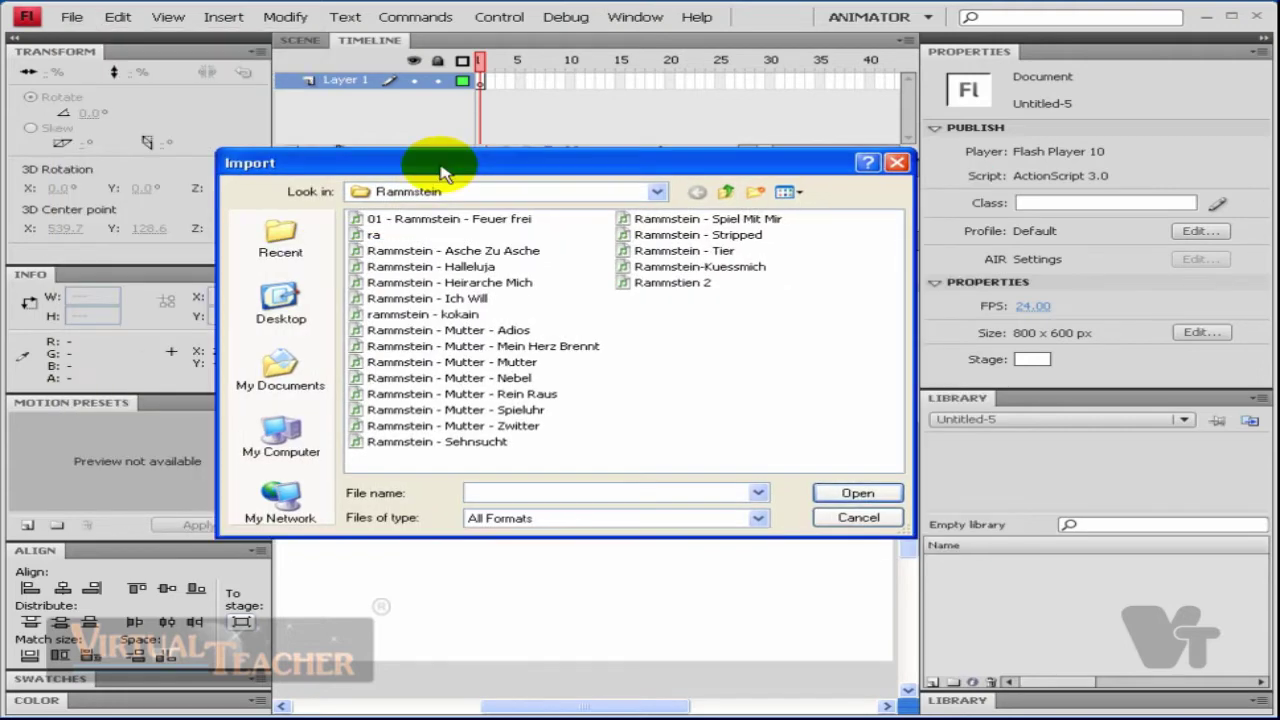
left_click(283, 297)
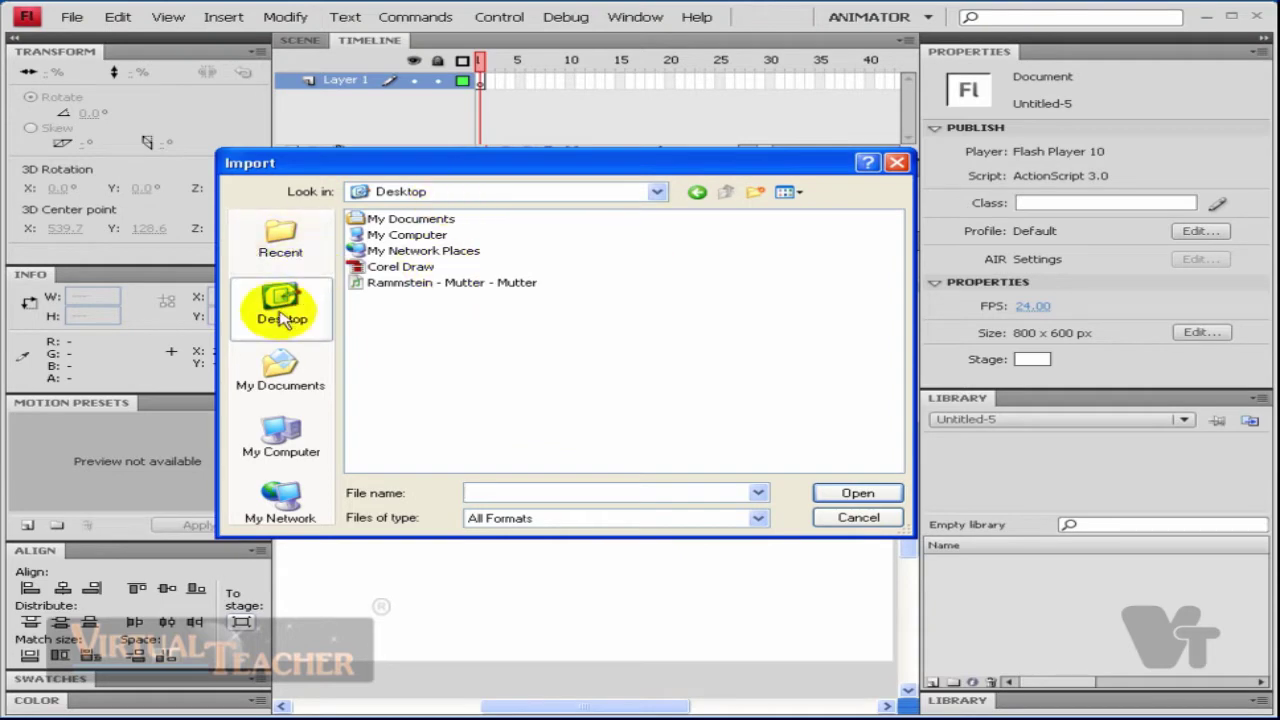
left_click(284, 253)
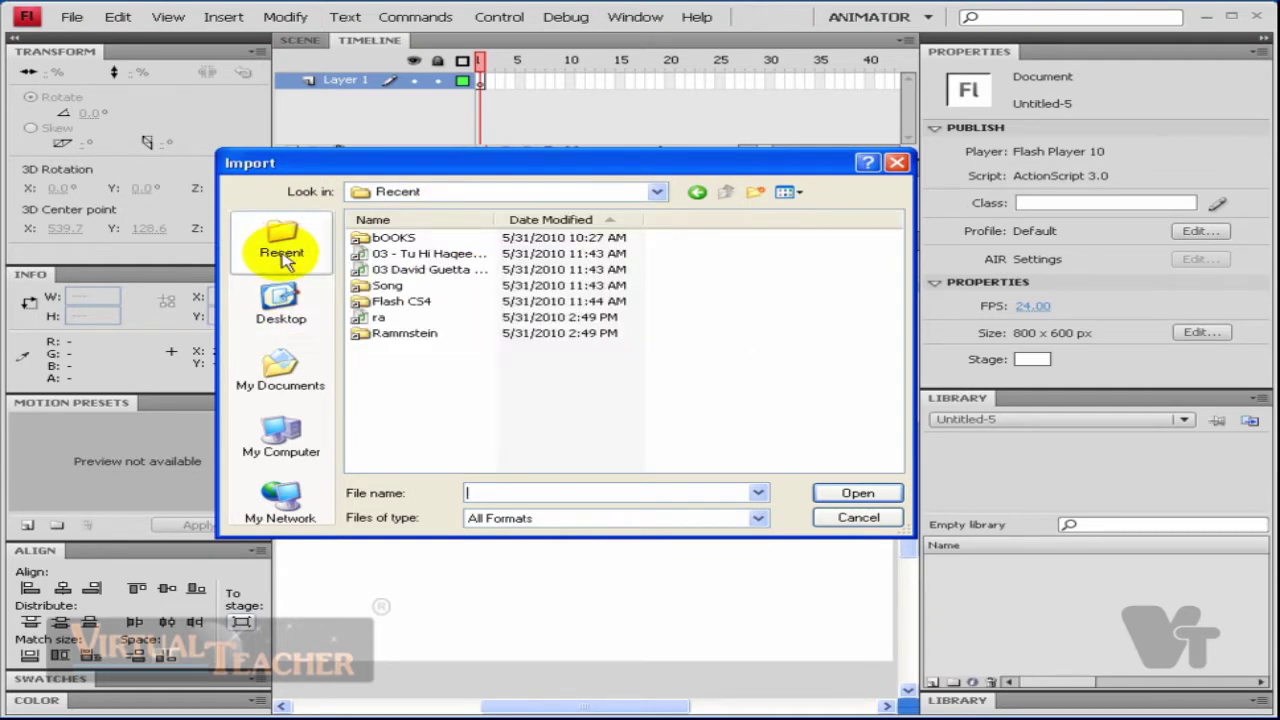
left_click(281, 298)
left_click(282, 245)
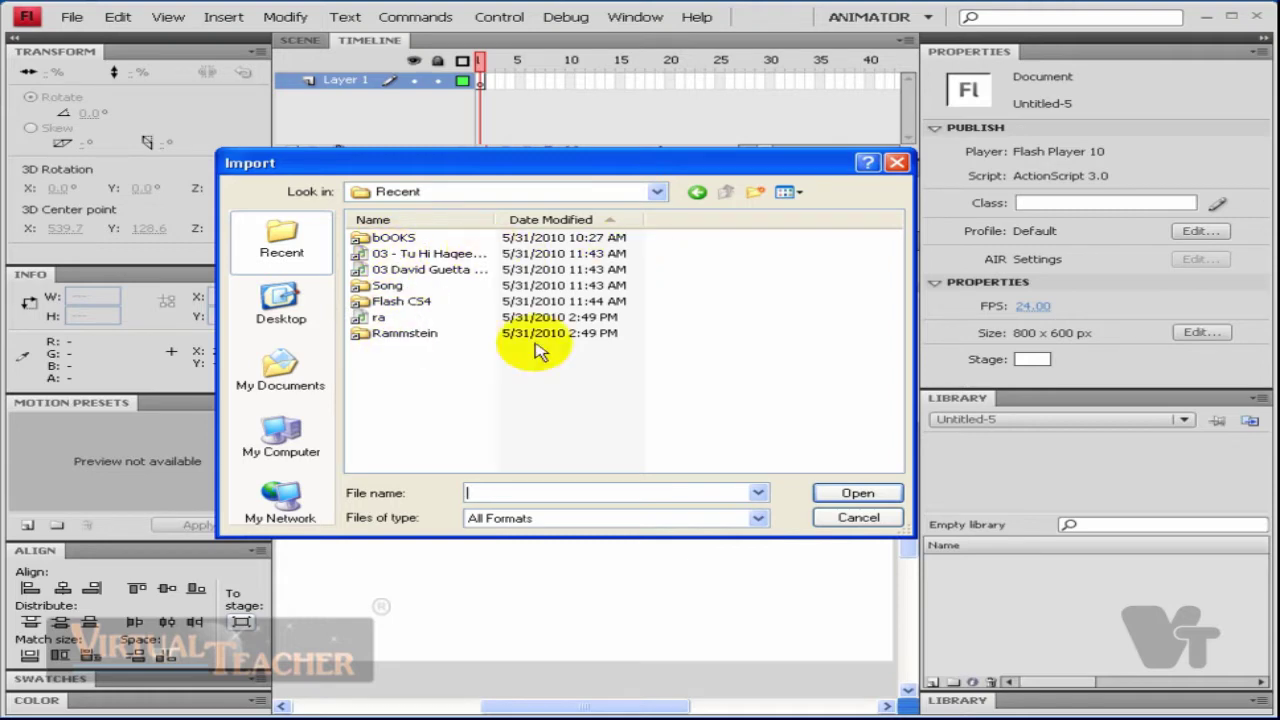
Step: Browse Desktop, My Documents and My Computer's drives, briefly picking E: and H:
left_click(300, 315)
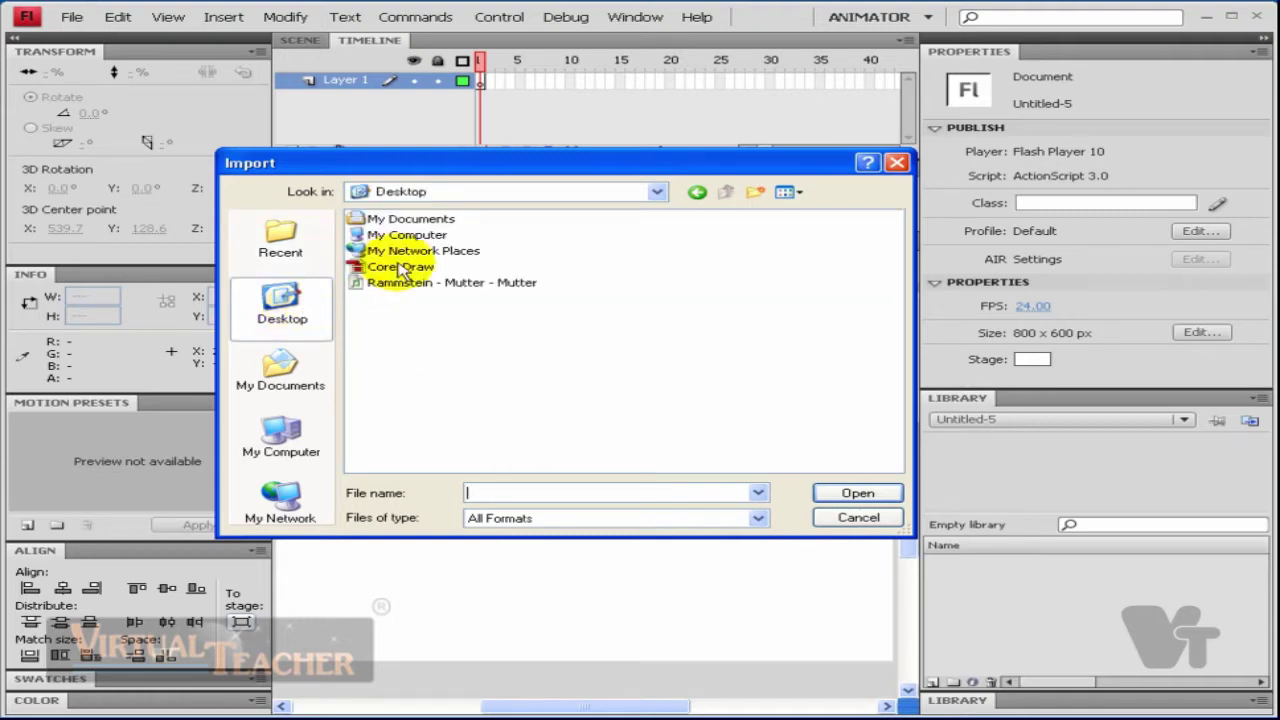
left_click(291, 386)
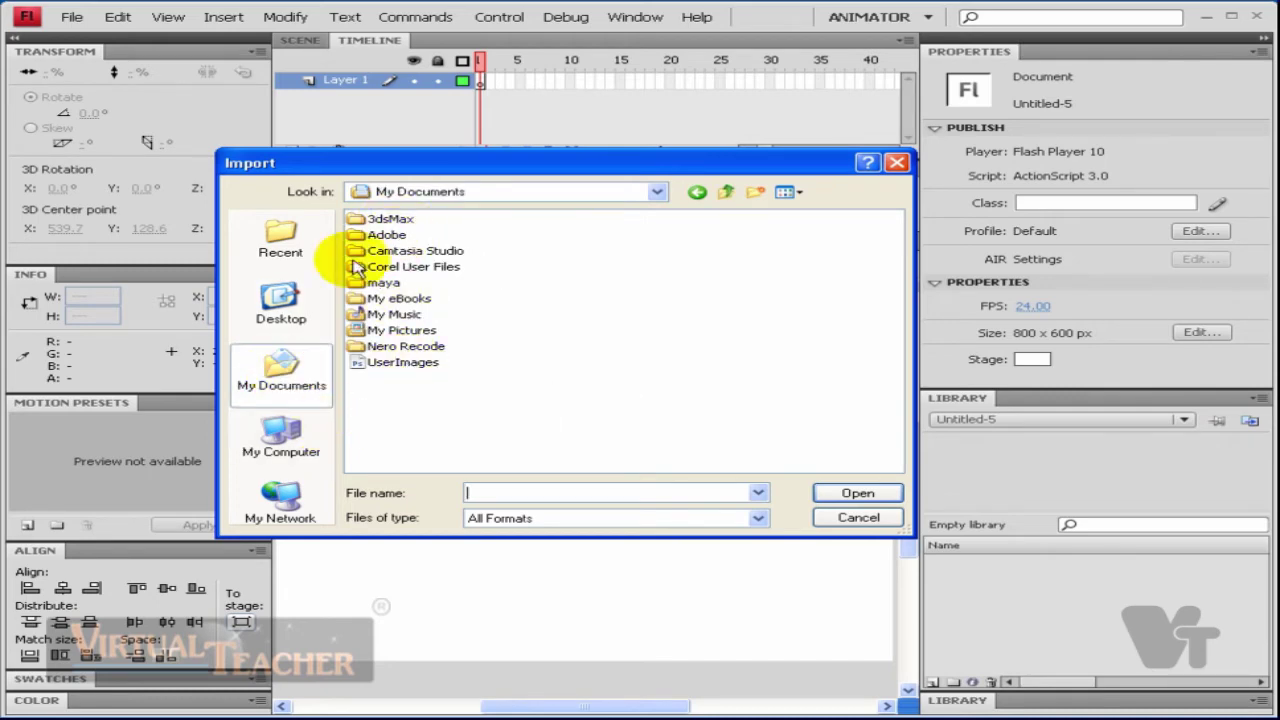
left_click(281, 440)
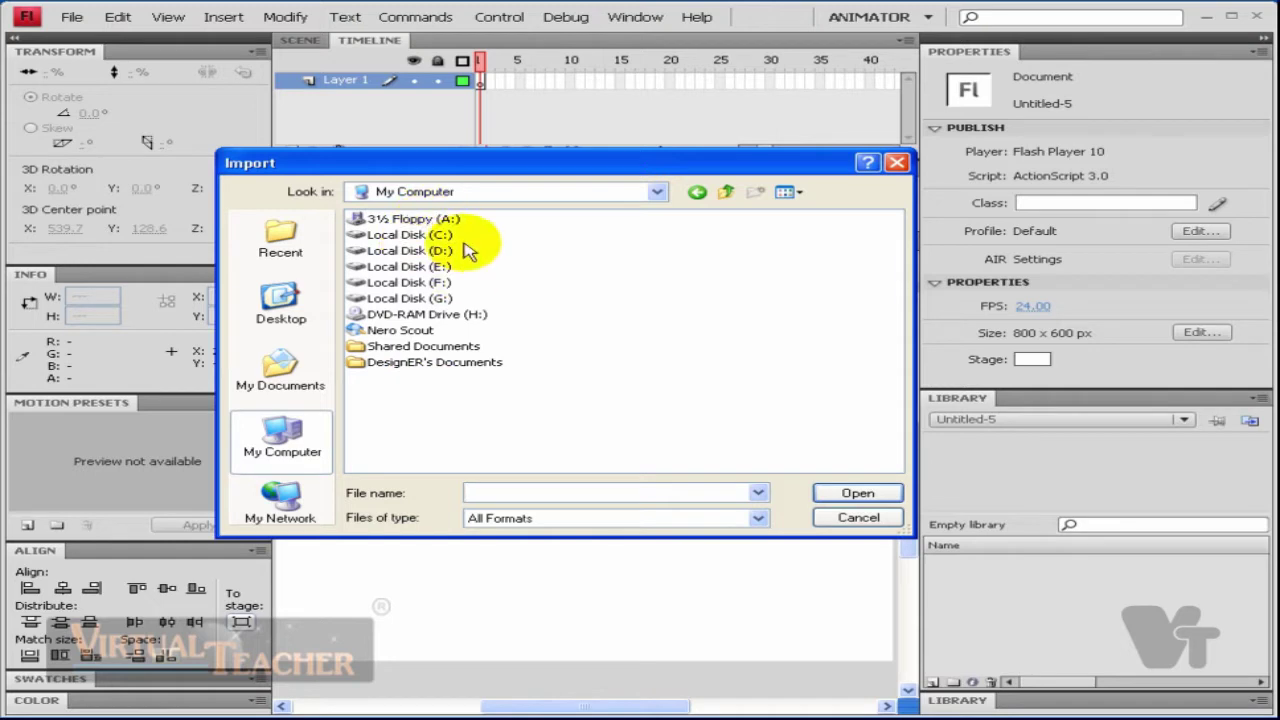
left_click(410, 266)
left_click(420, 314)
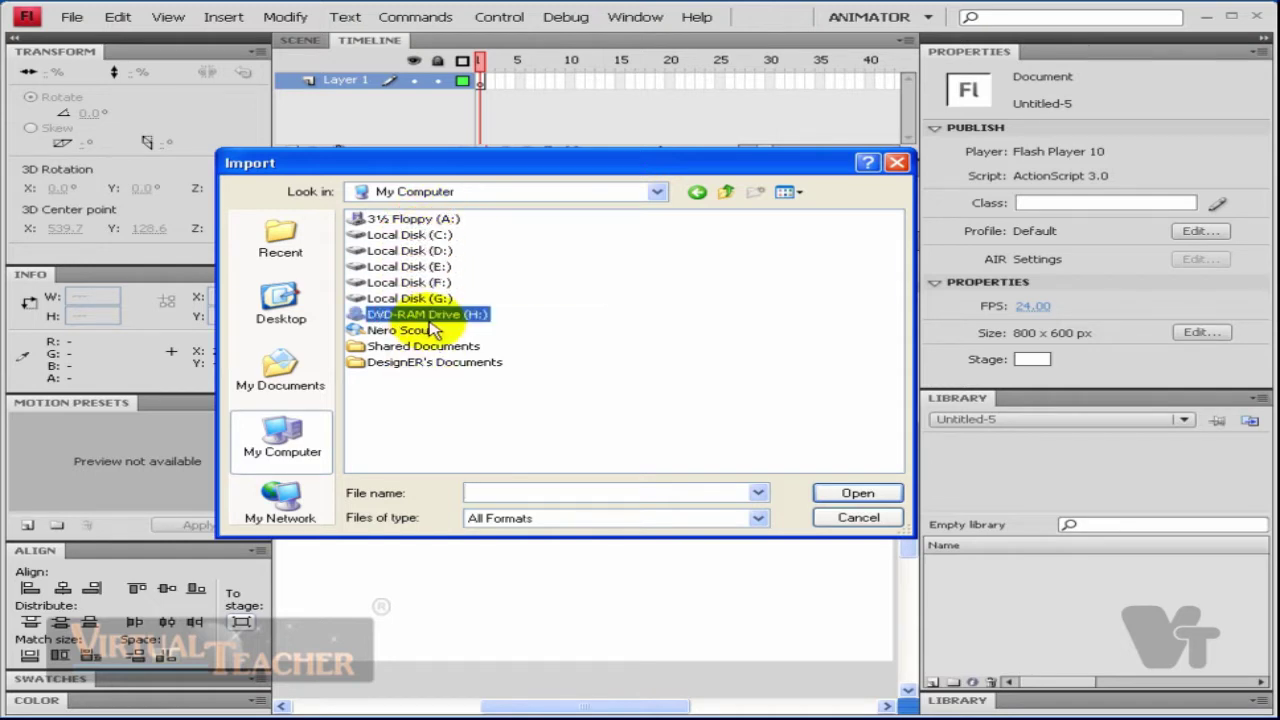
left_click(640, 330)
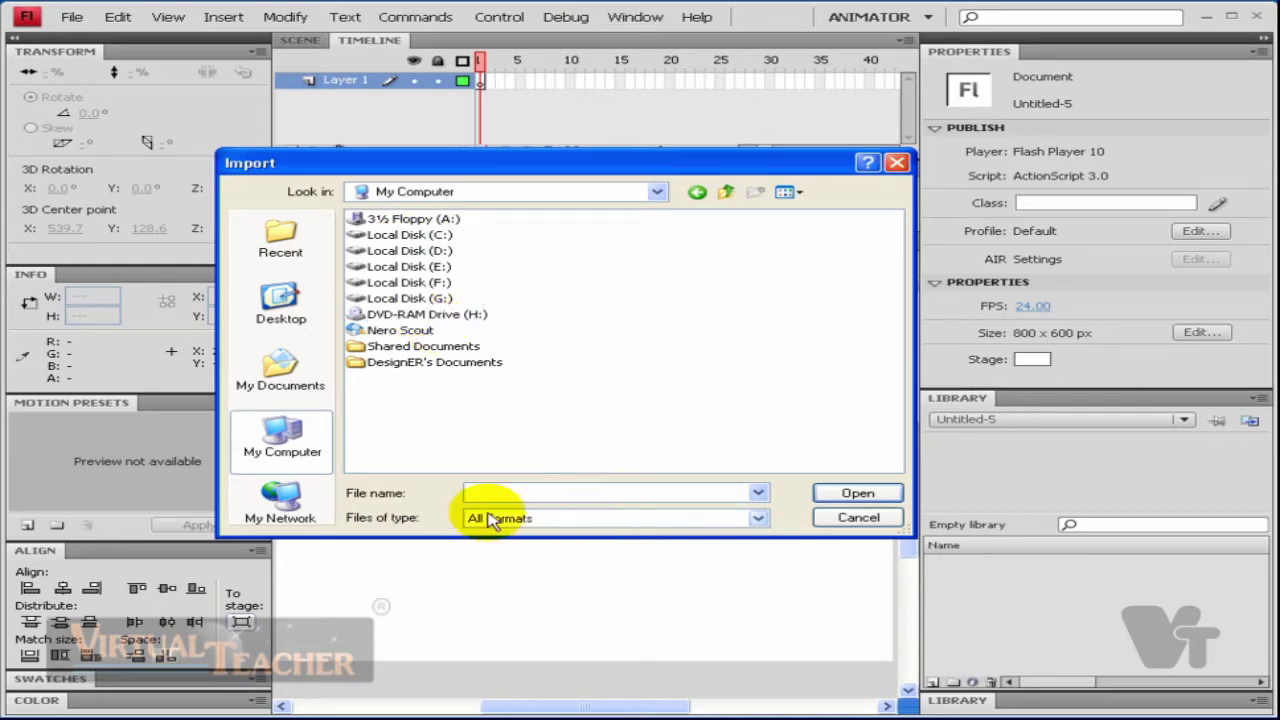
Step: Scroll through the importable file types and filter the browser to Sun AU (*.au)
left_click(757, 518)
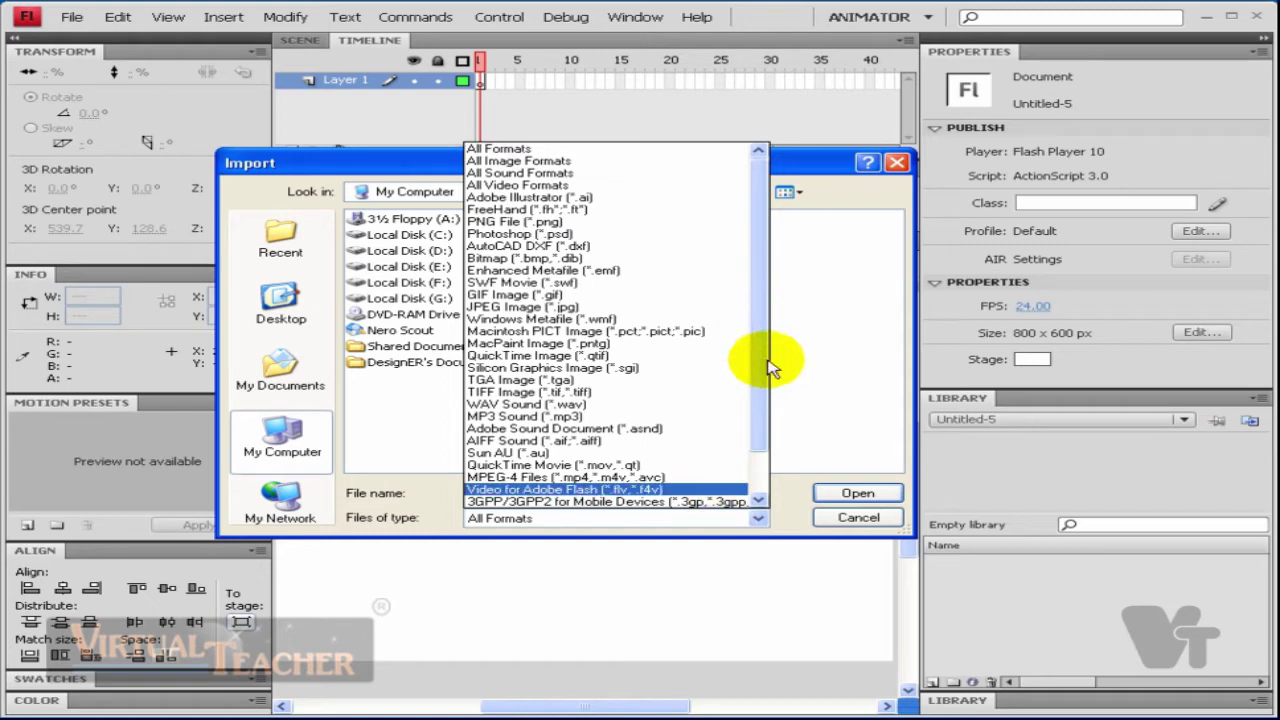
mouse_move(760, 340)
left_mouse_down()
mouse_move(760, 305)
mouse_move(768, 482)
mouse_move(760, 160)
left_mouse_up()
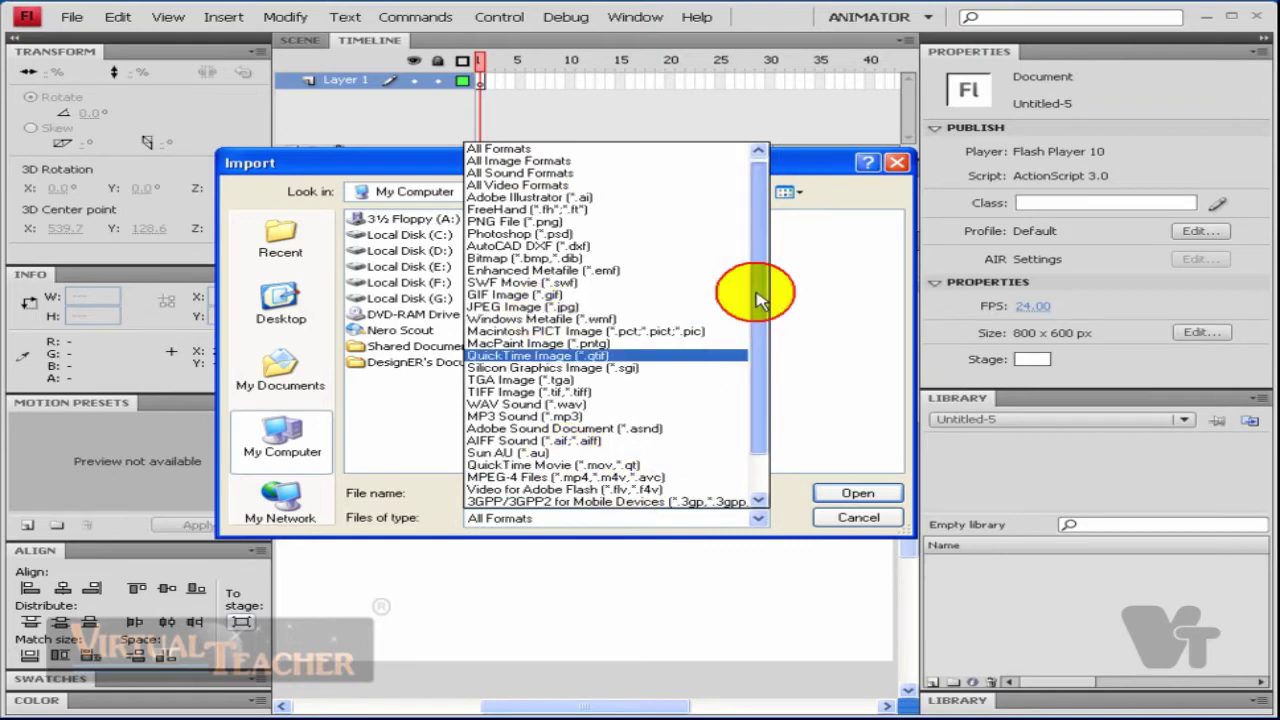
left_click_drag(757, 294, 740, 400)
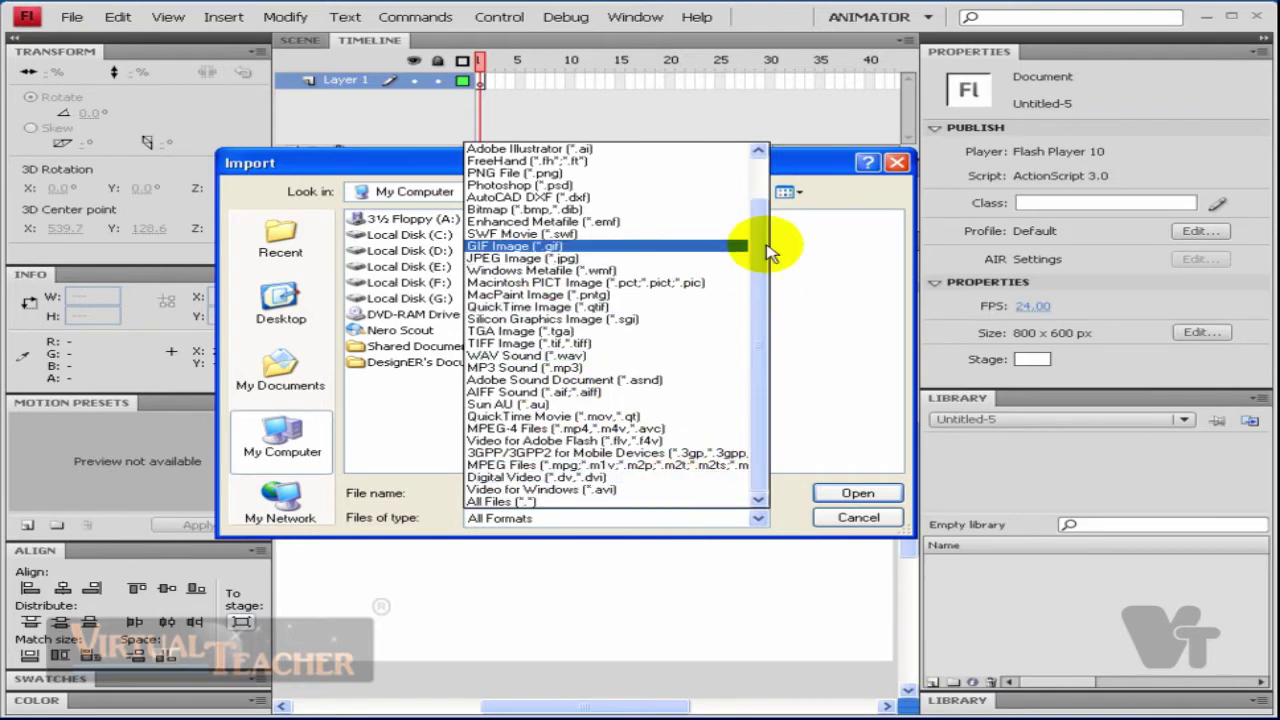
left_click_drag(762, 251, 768, 195)
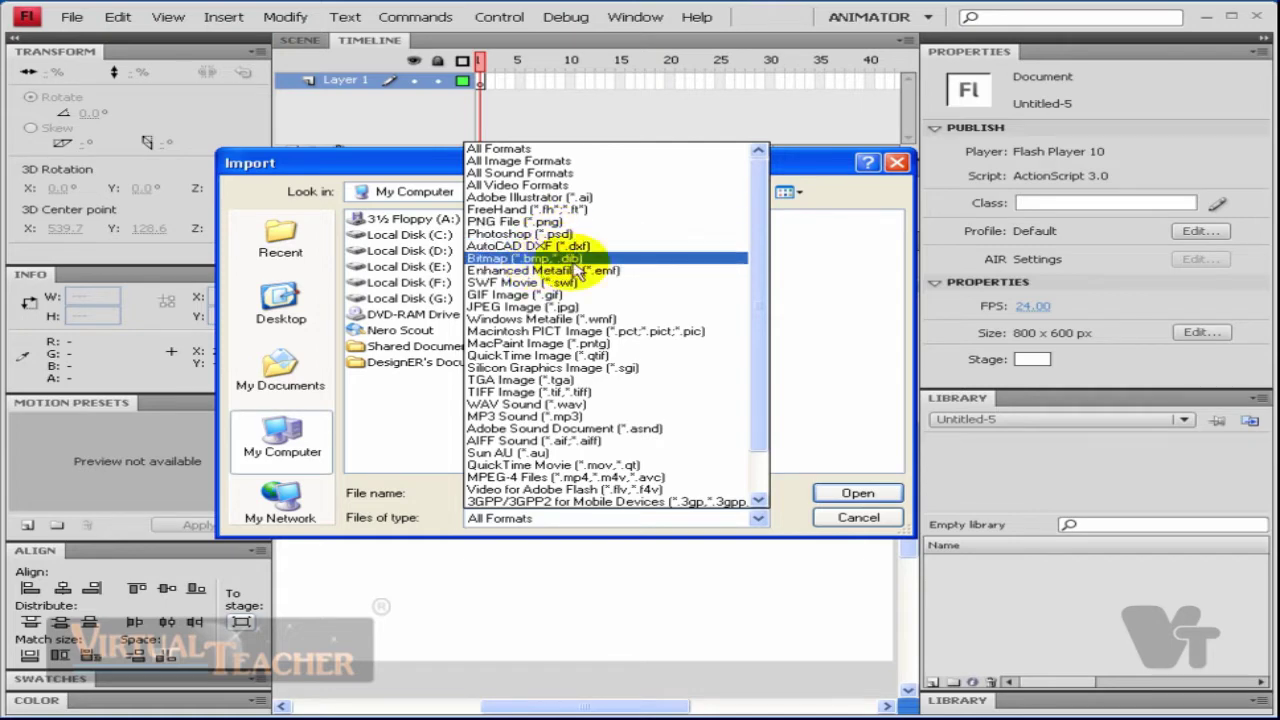
left_click_drag(757, 250, 757, 266)
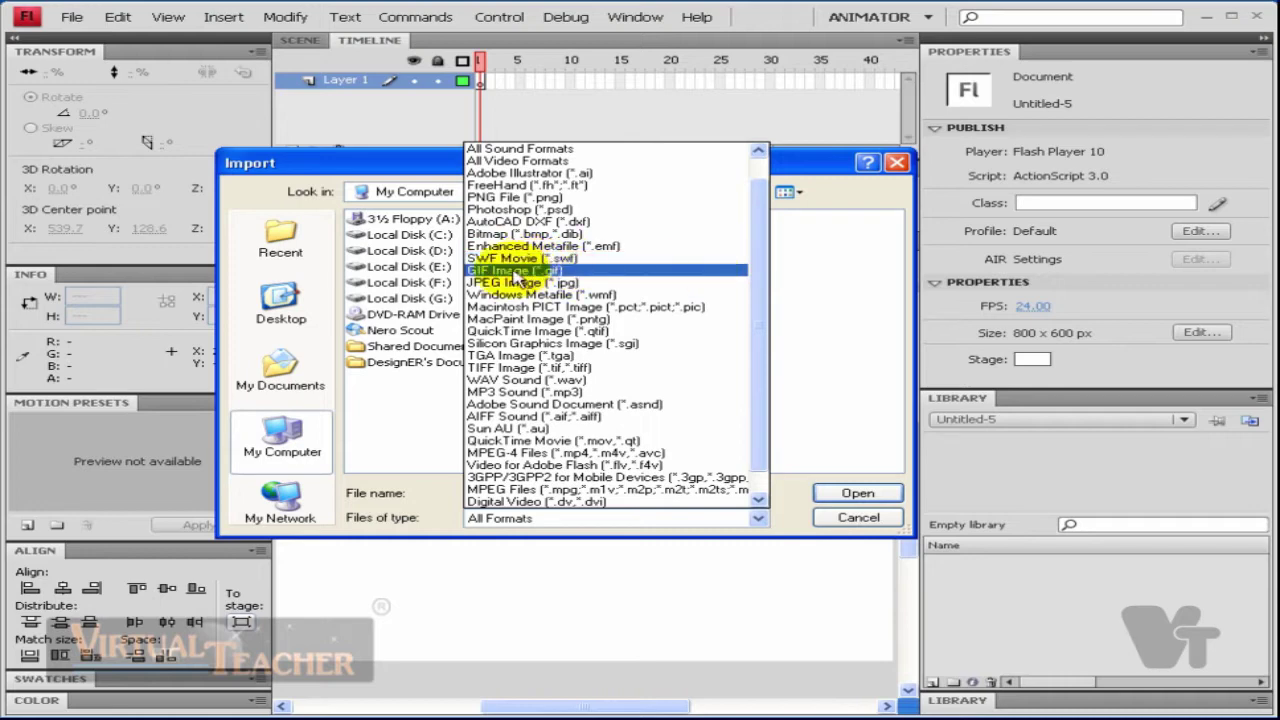
scroll(745, 268, "down", 1)
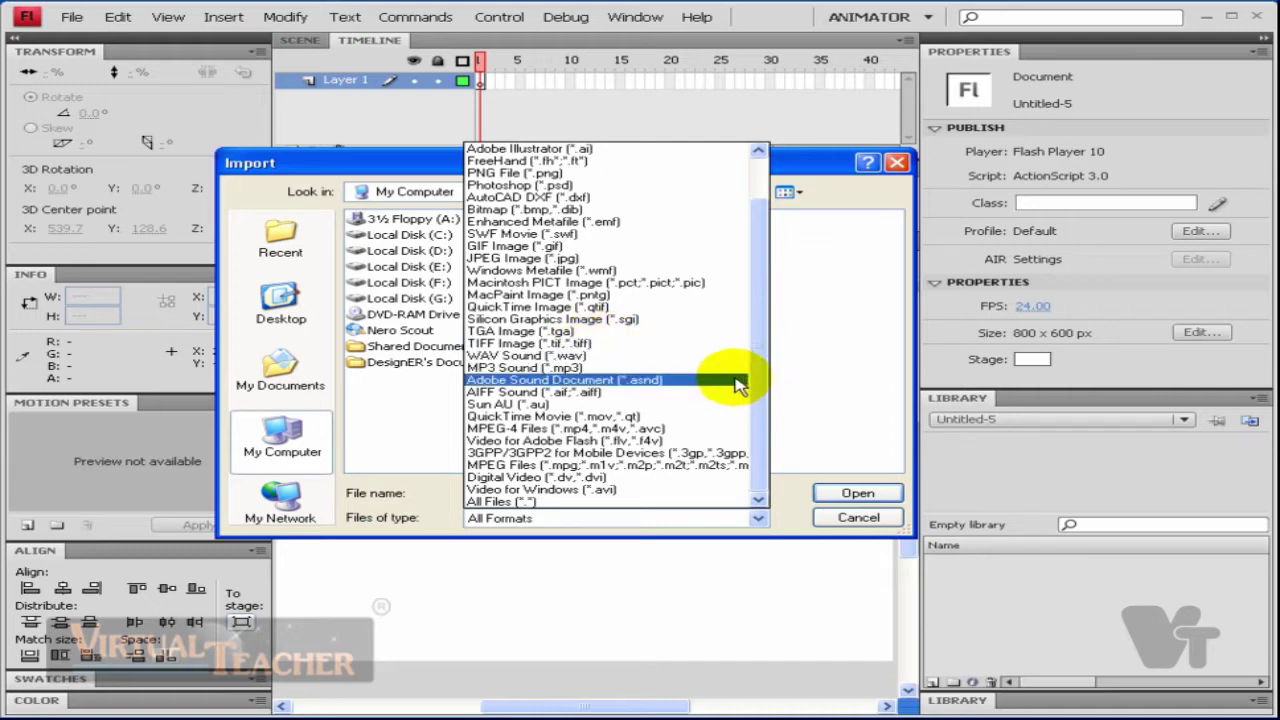
left_click(647, 406)
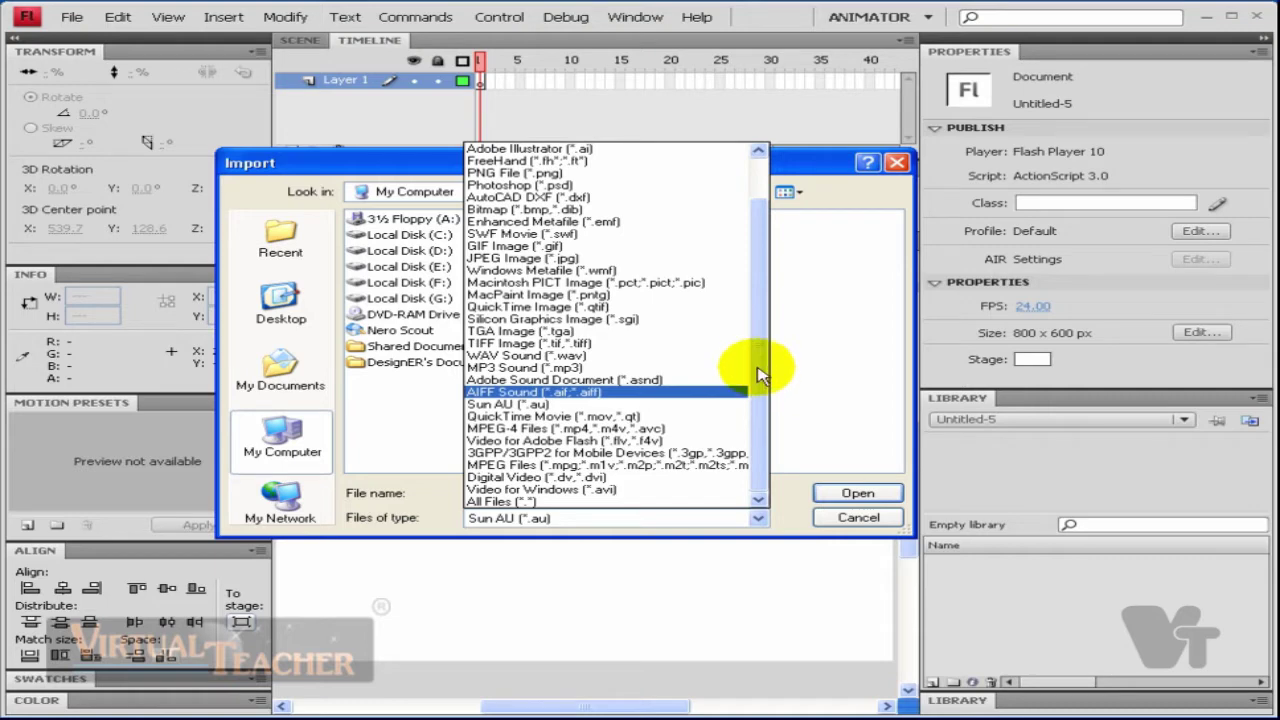
left_click_drag(766, 366, 766, 286)
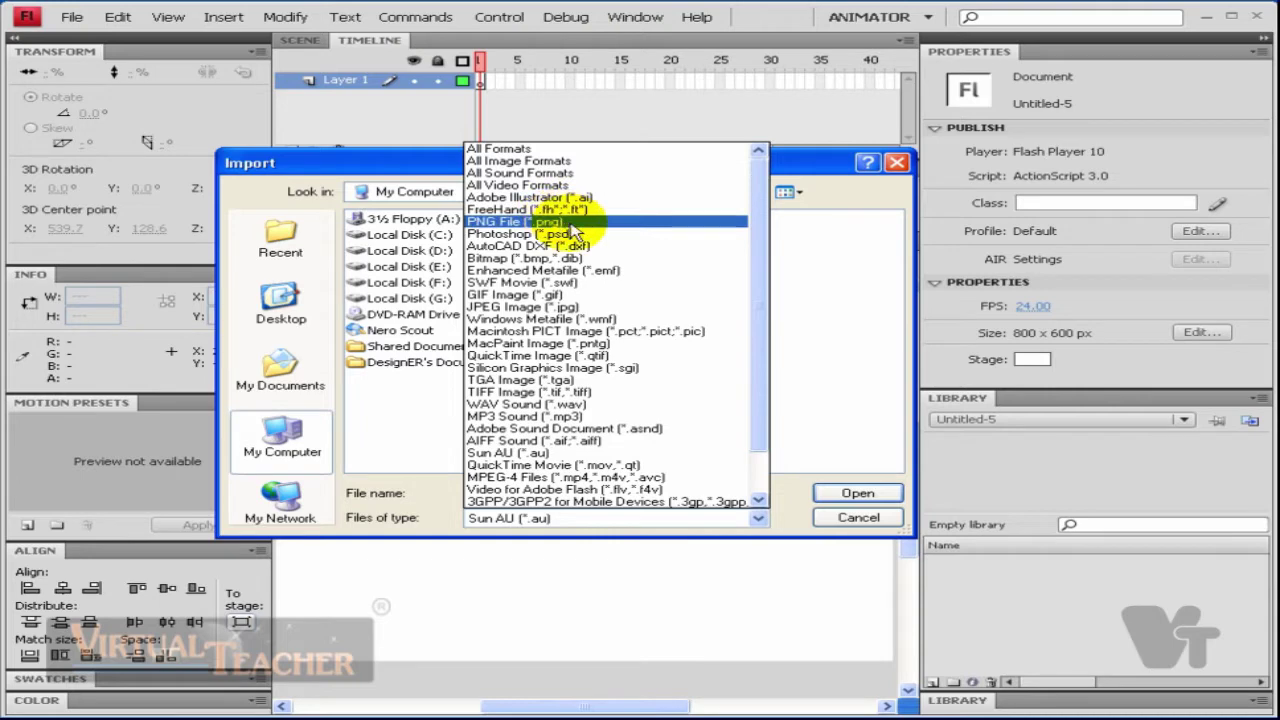
left_click(282, 380)
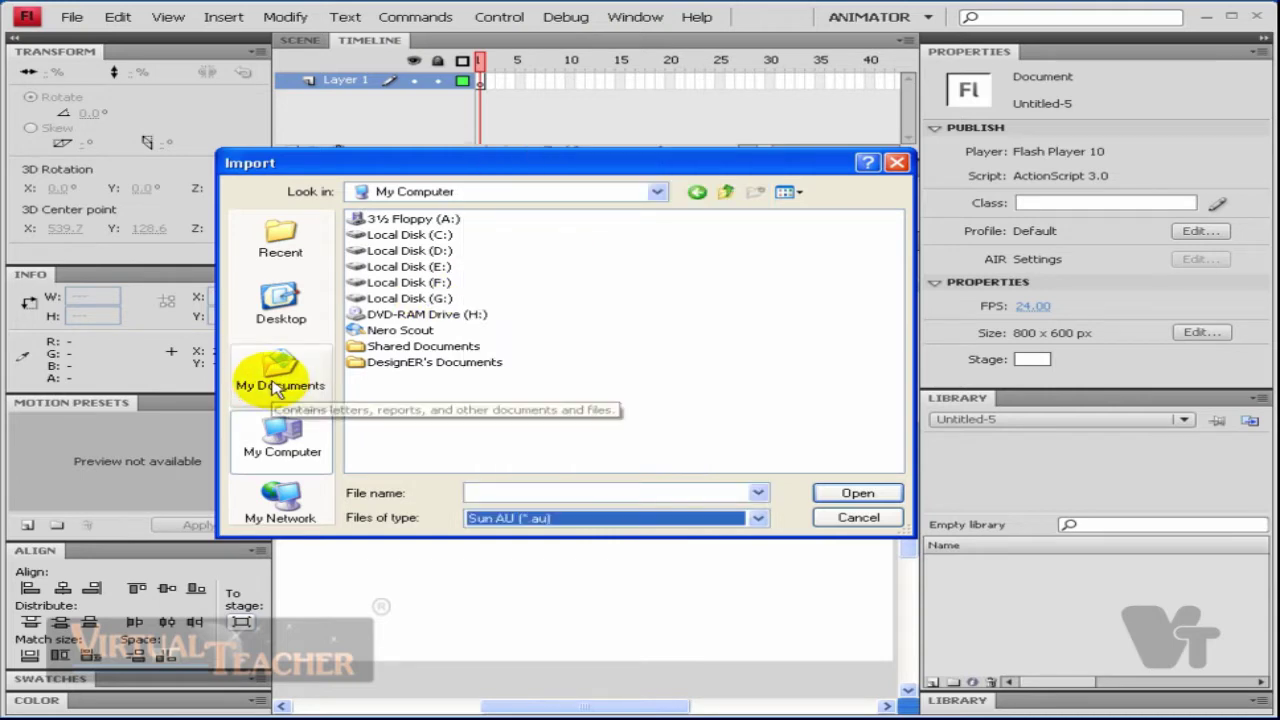
Step: Browse to My Documents > My Pictures > Sample Pictures and filter to JPEG images
left_click(278, 386)
double_click(425, 330)
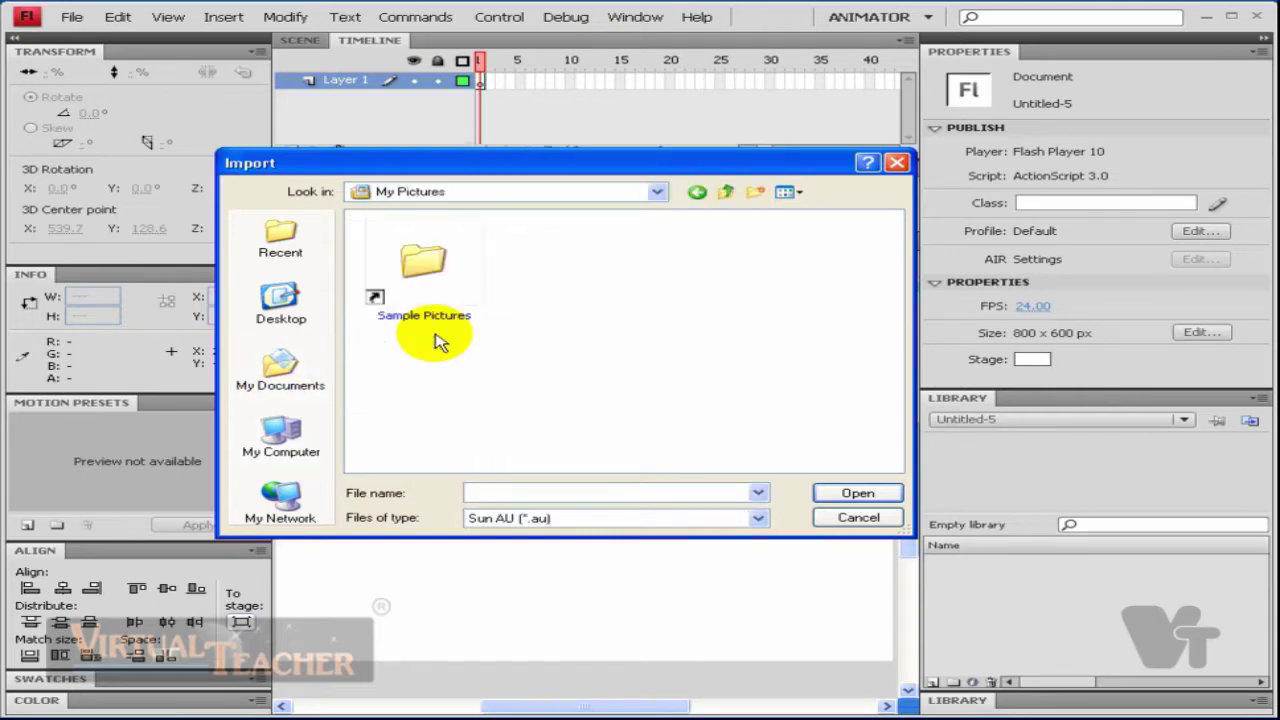
double_click(440, 272)
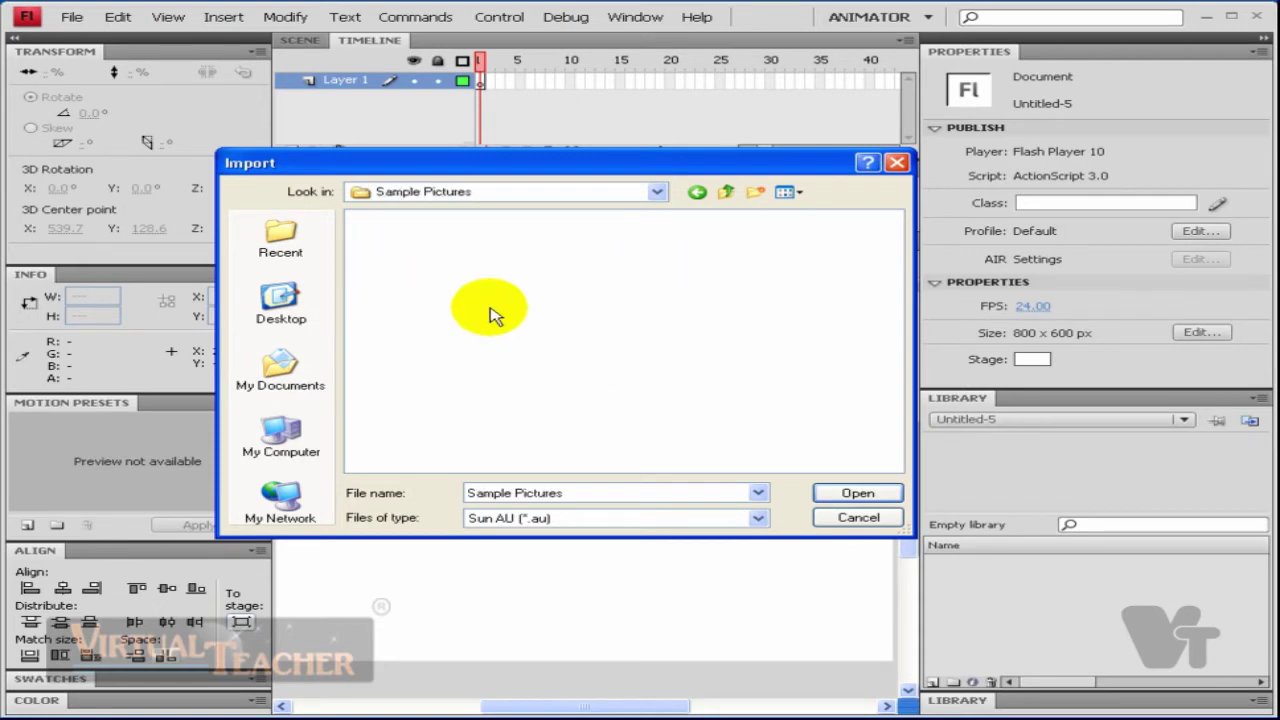
left_click(655, 520)
scroll(663, 520, "up", 2)
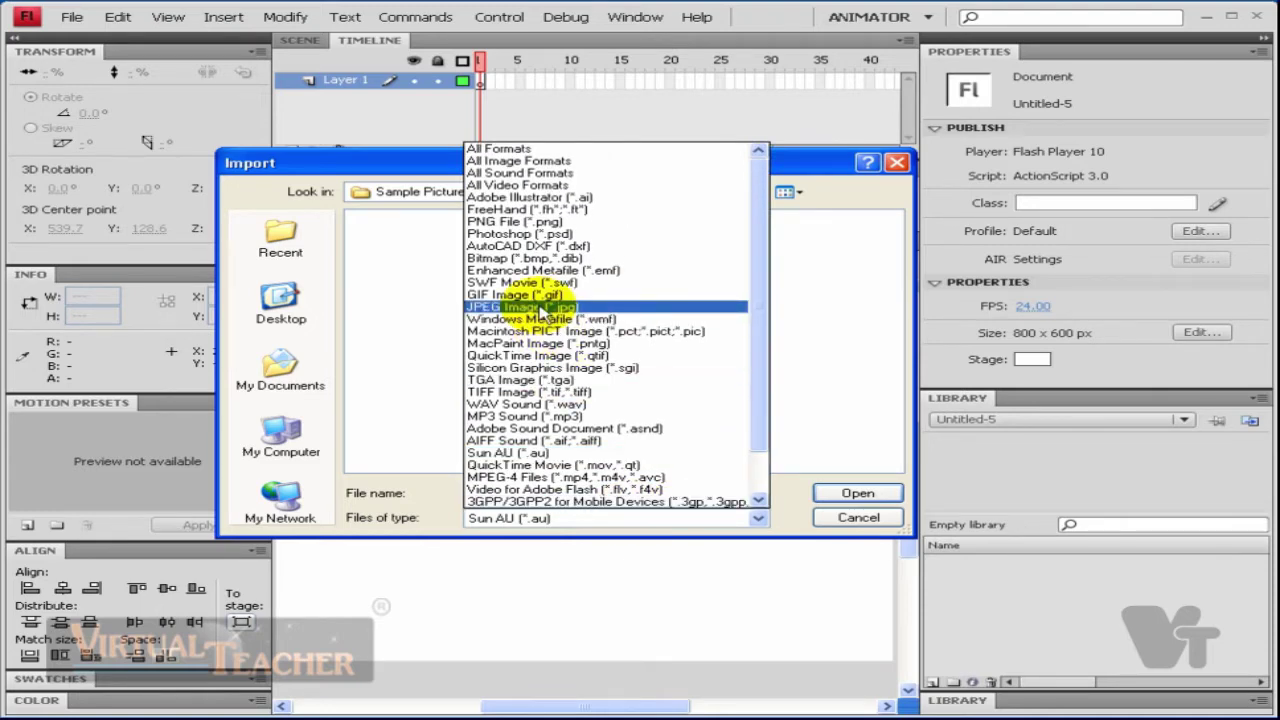
left_click(540, 307)
left_click(545, 313)
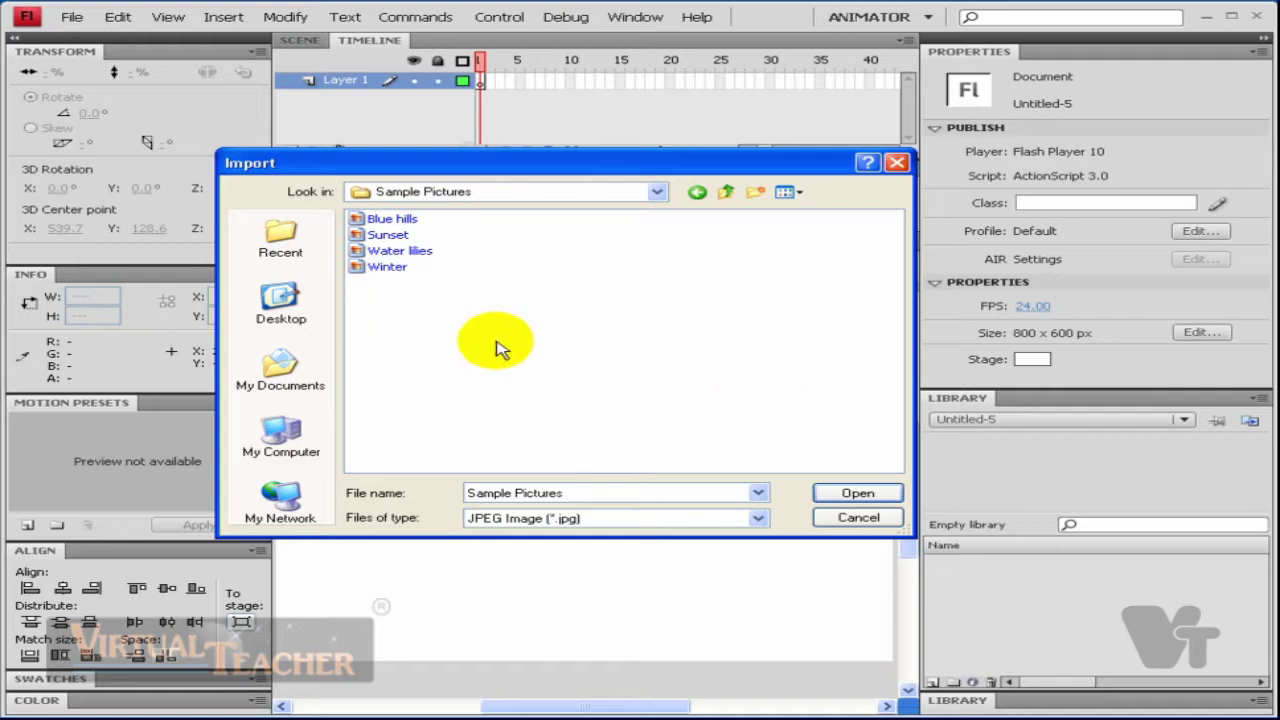
Step: Switch the file-type filter to TIFF Image (*.tif,*.tiff), leaving no files listed
left_click(535, 518)
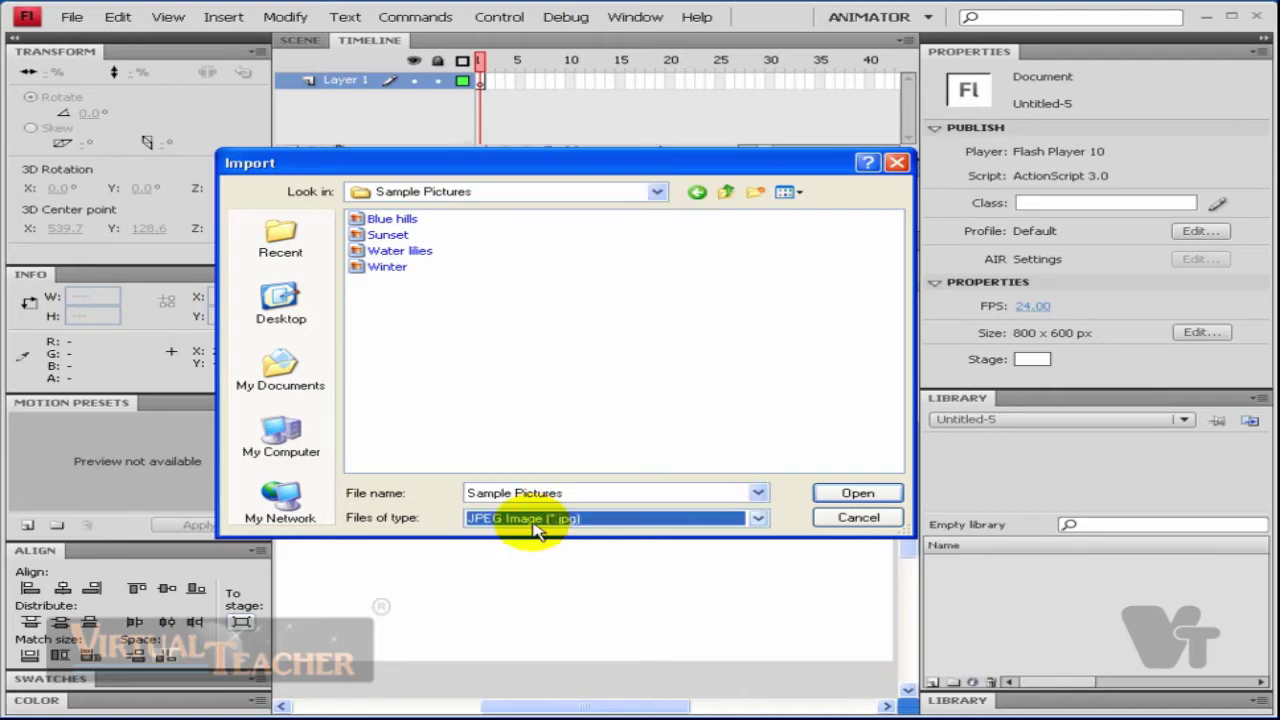
left_click(535, 518)
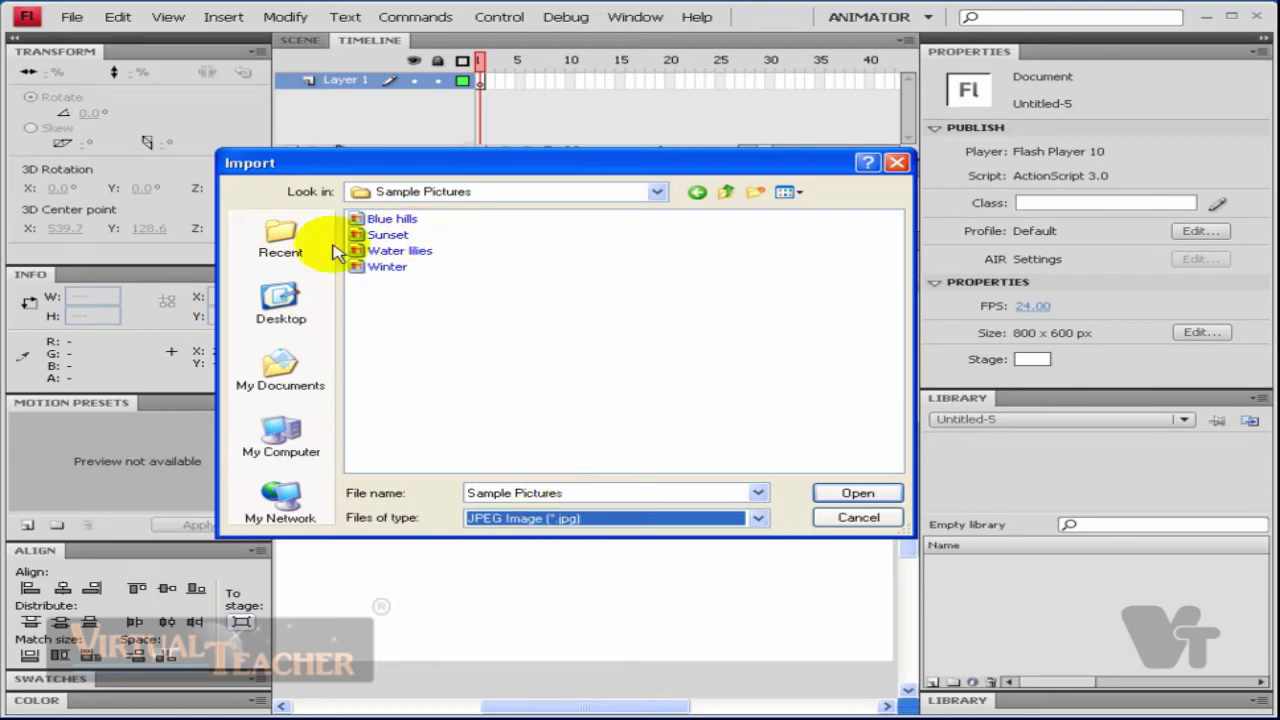
left_click(650, 518)
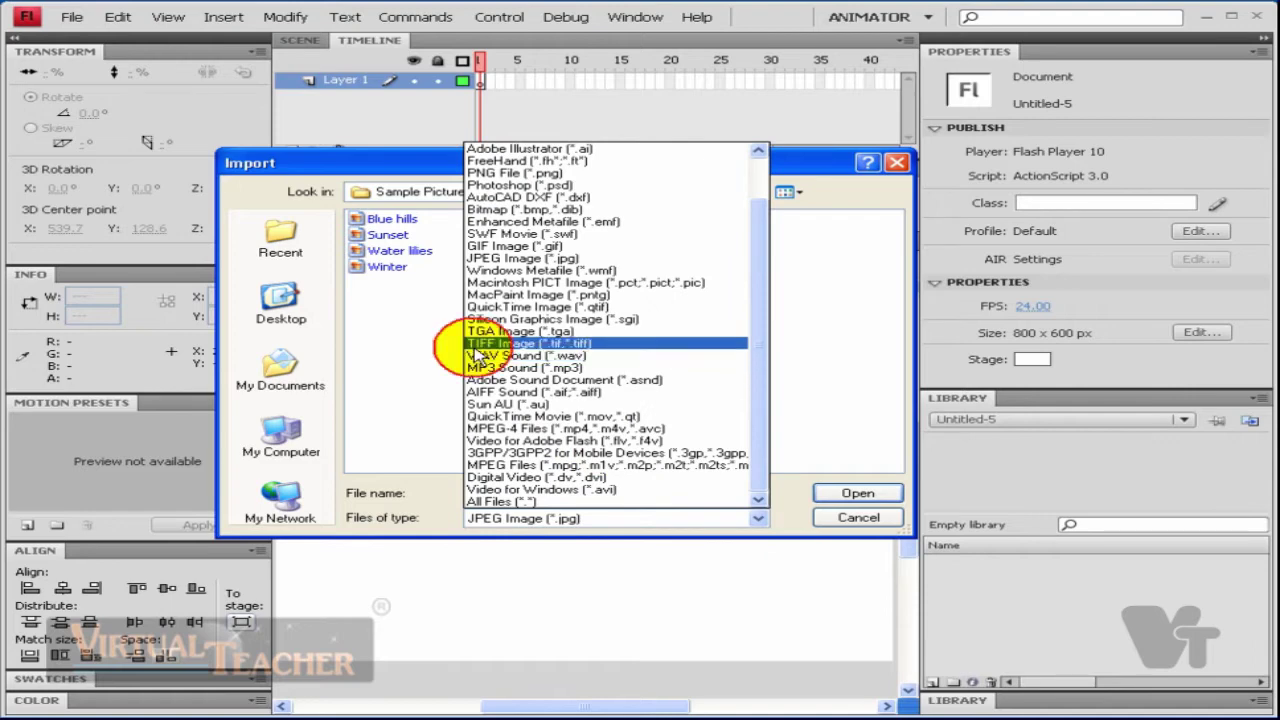
left_click(478, 344)
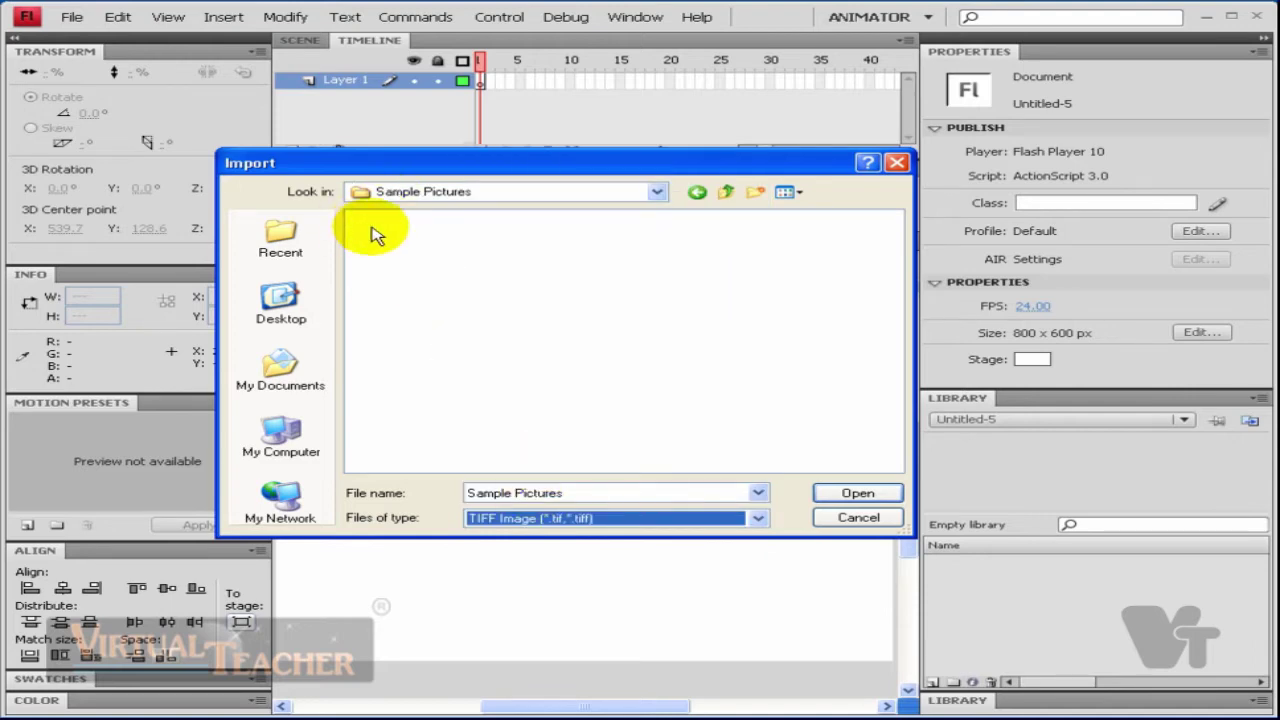
mouse_move(370, 224)
left_mouse_down()
mouse_move(680, 317)
mouse_move(880, 448)
left_mouse_up()
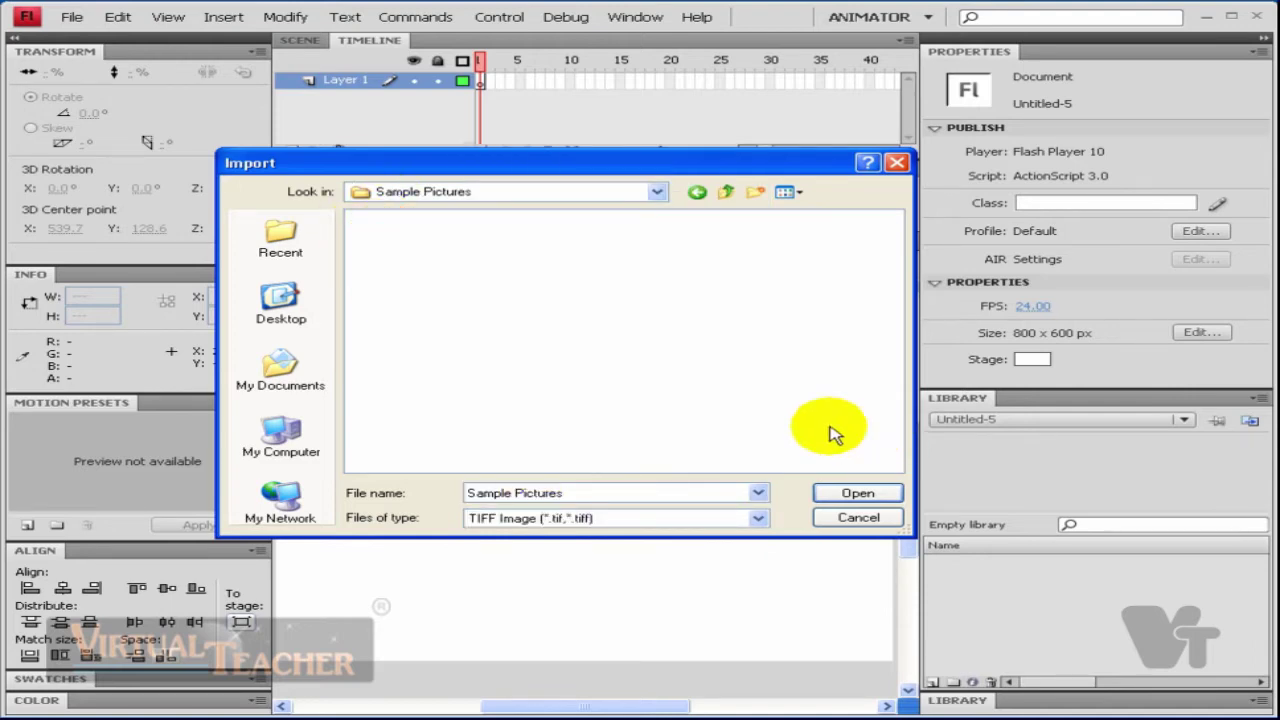
Step: Filter to JPEG, show thumbnails, and import Blue hills onto the stage
left_click(617, 522)
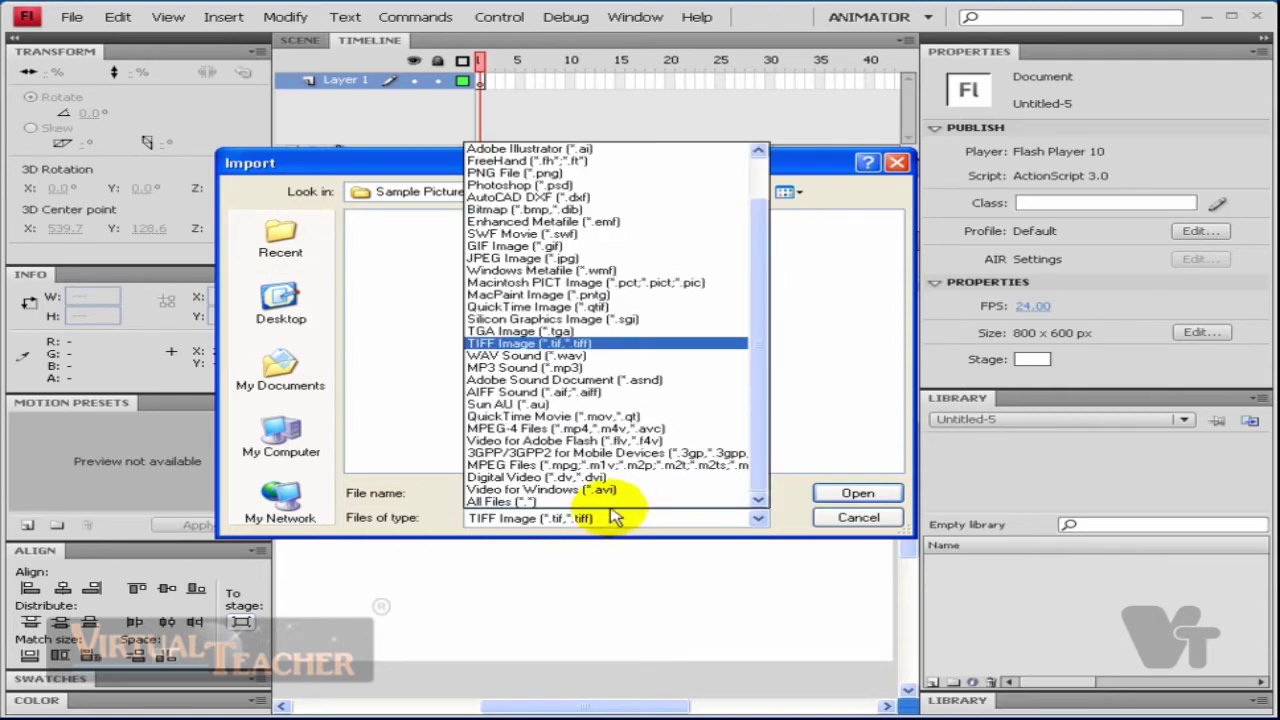
left_click(541, 262)
left_click(385, 234)
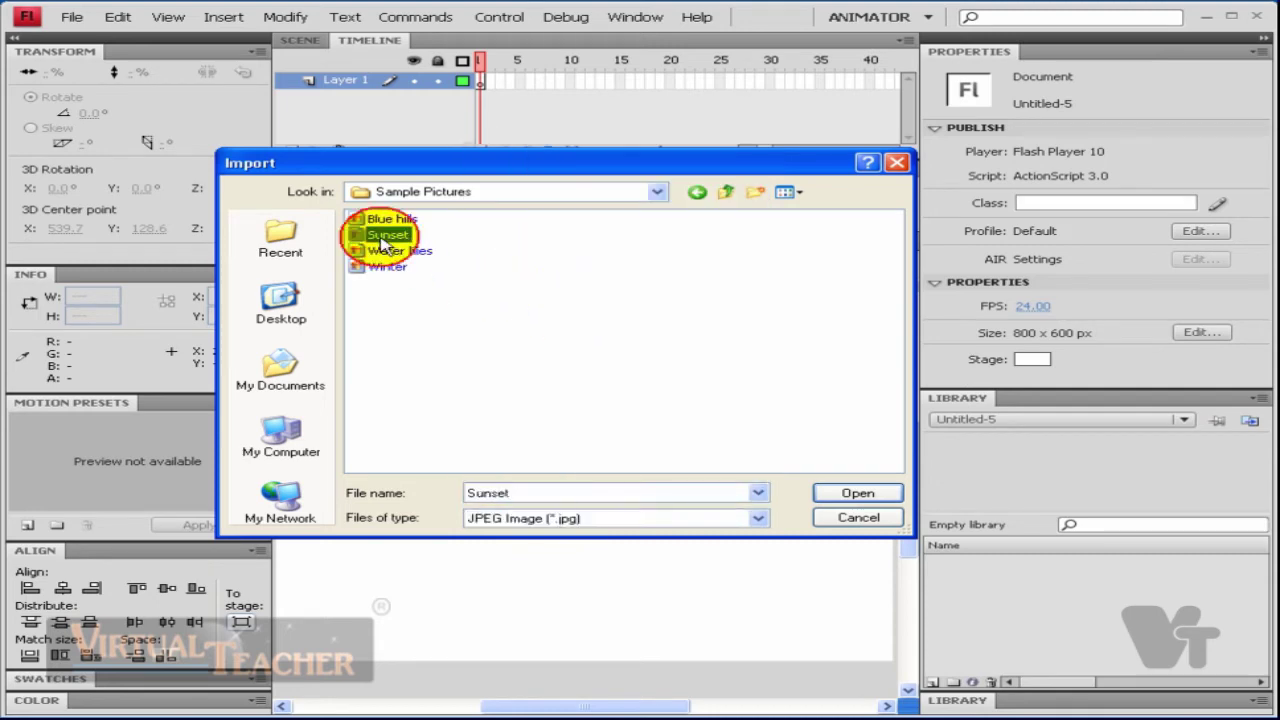
left_click(787, 191)
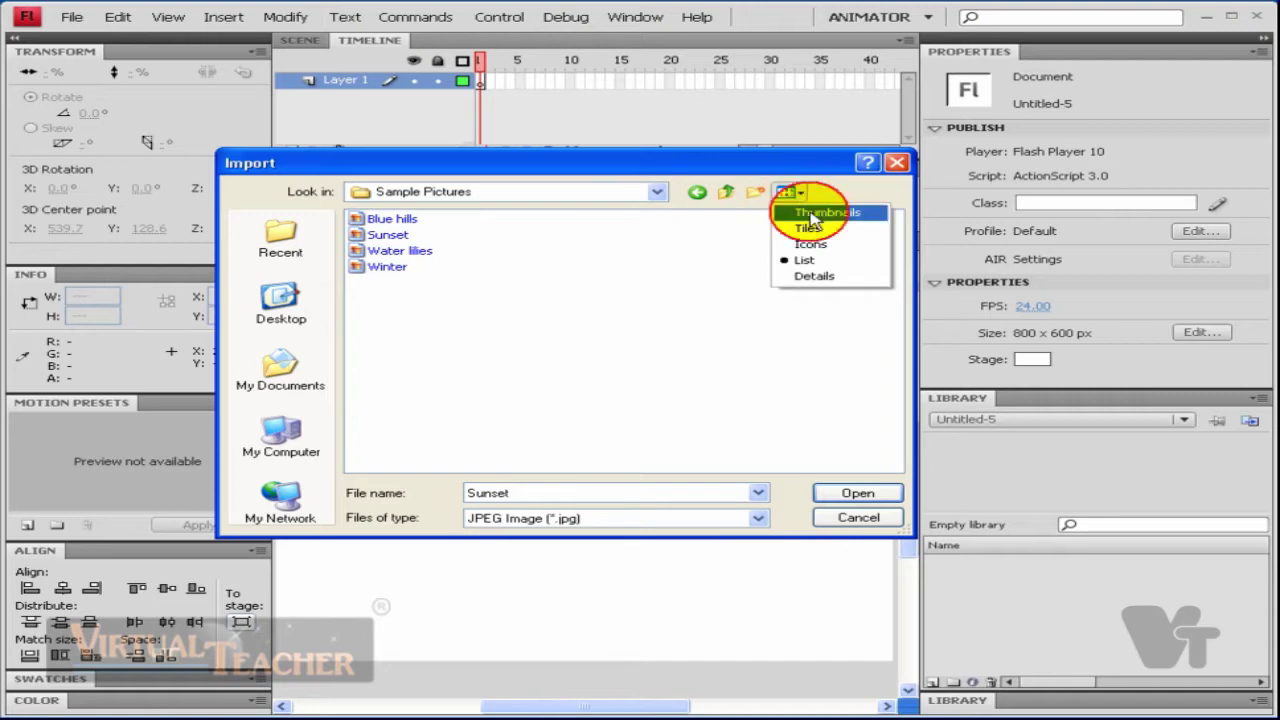
left_click(812, 218)
key("Right")
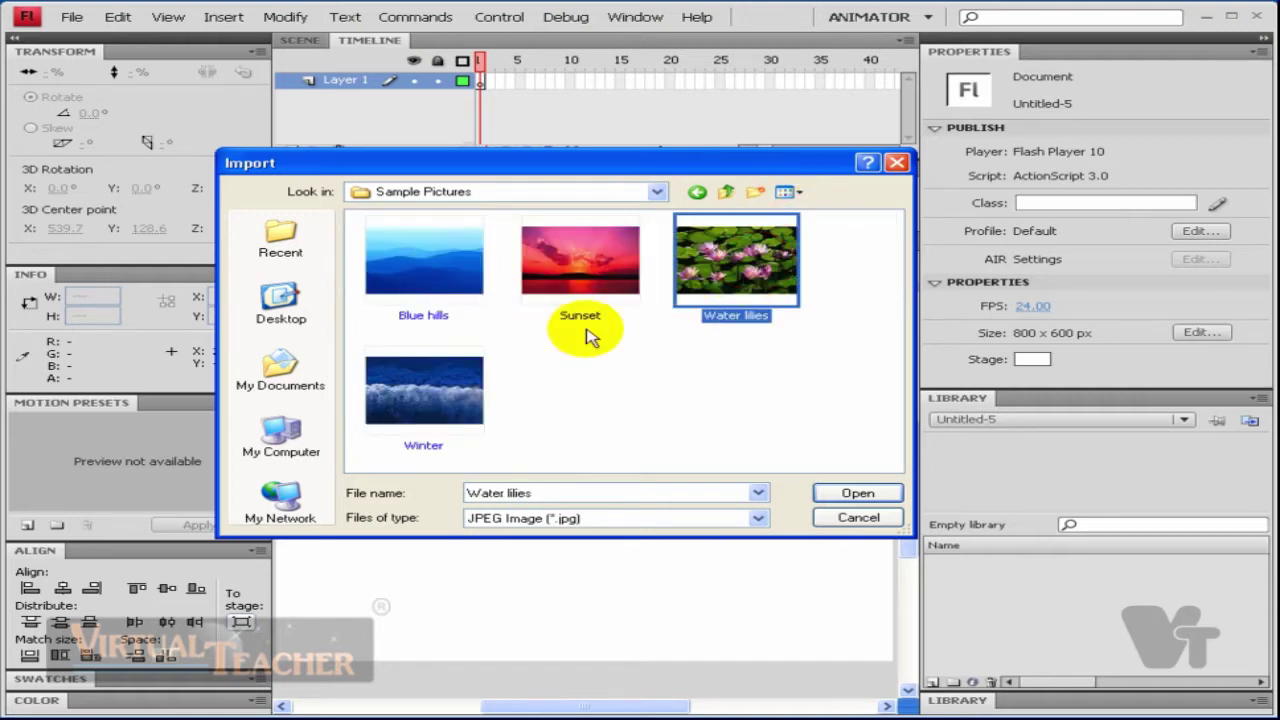
left_click(410, 378)
left_click(418, 260)
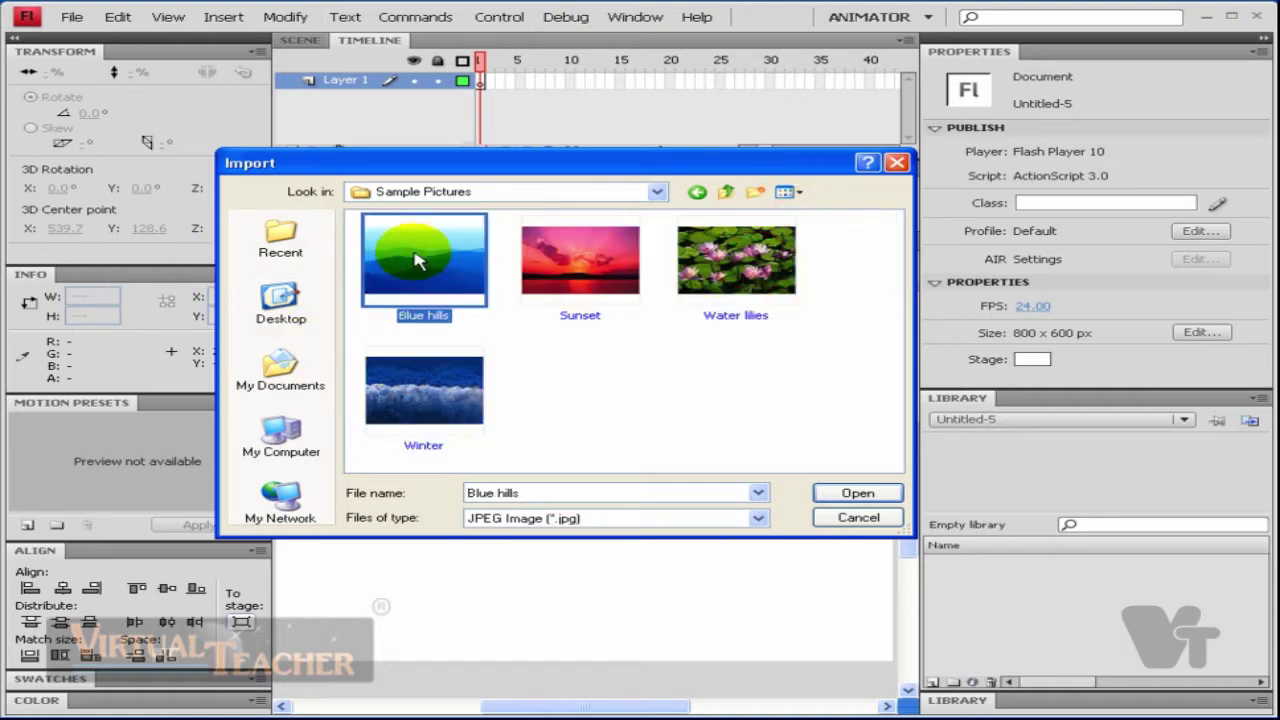
left_click(845, 494)
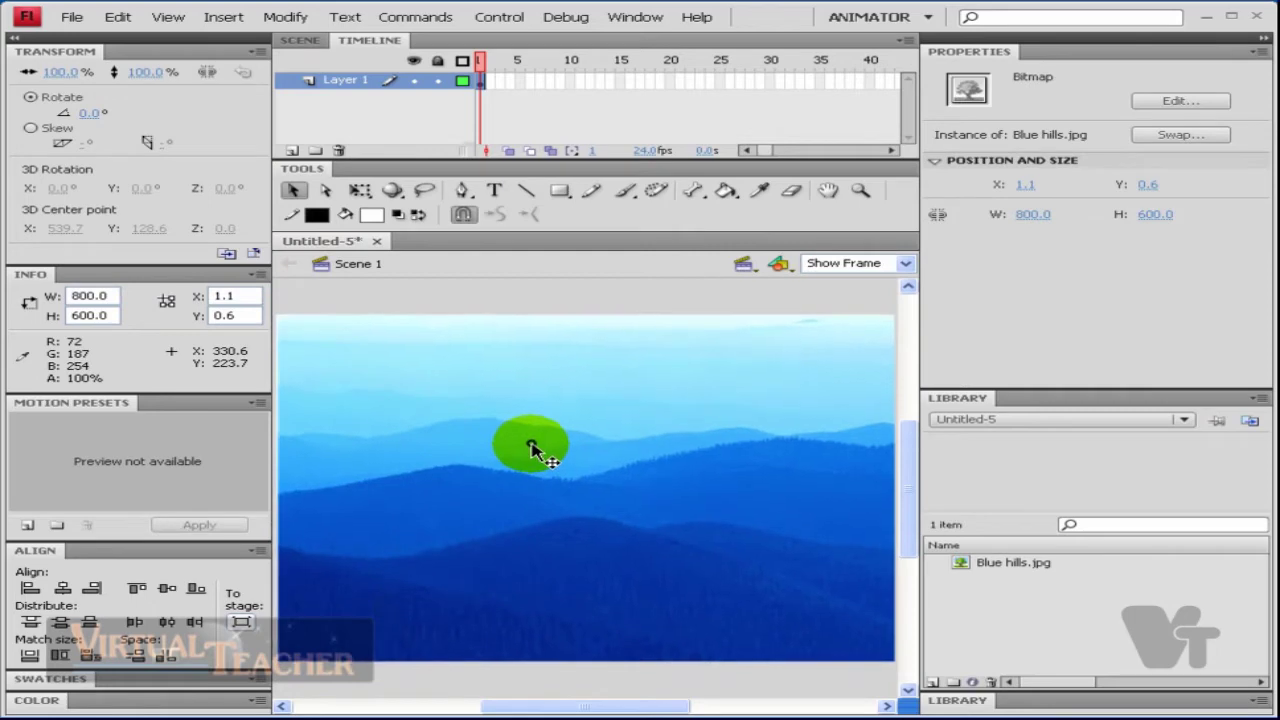
Step: Import the Water lilies picture into the library only
left_click_drag(530, 455, 530, 458)
left_click(72, 17)
mouse_move(98, 261)
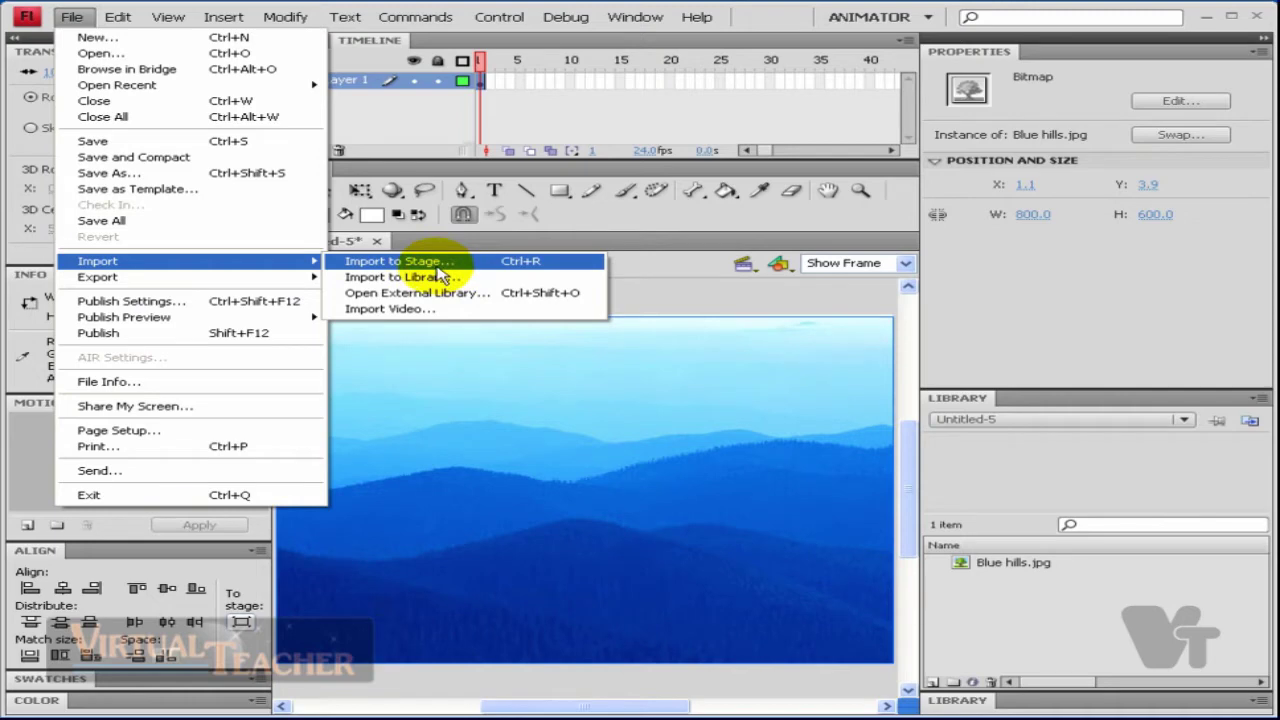
left_click(440, 278)
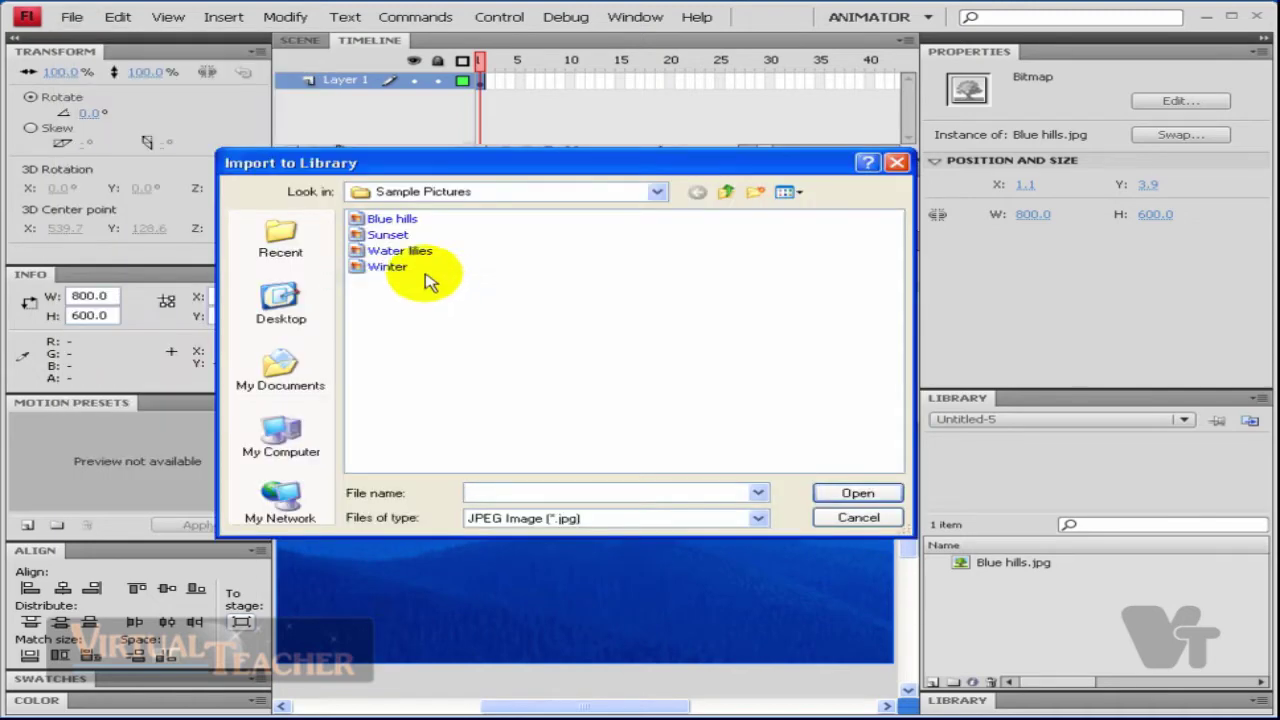
left_click(400, 252)
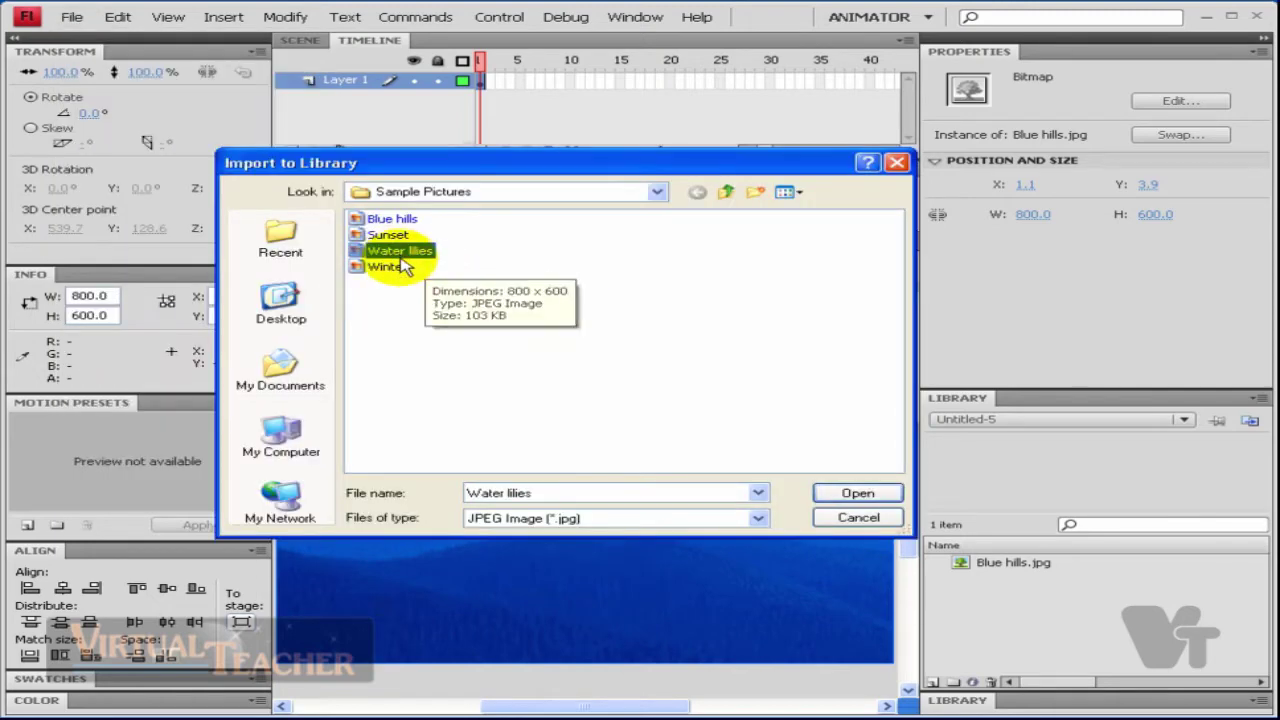
left_click(855, 494)
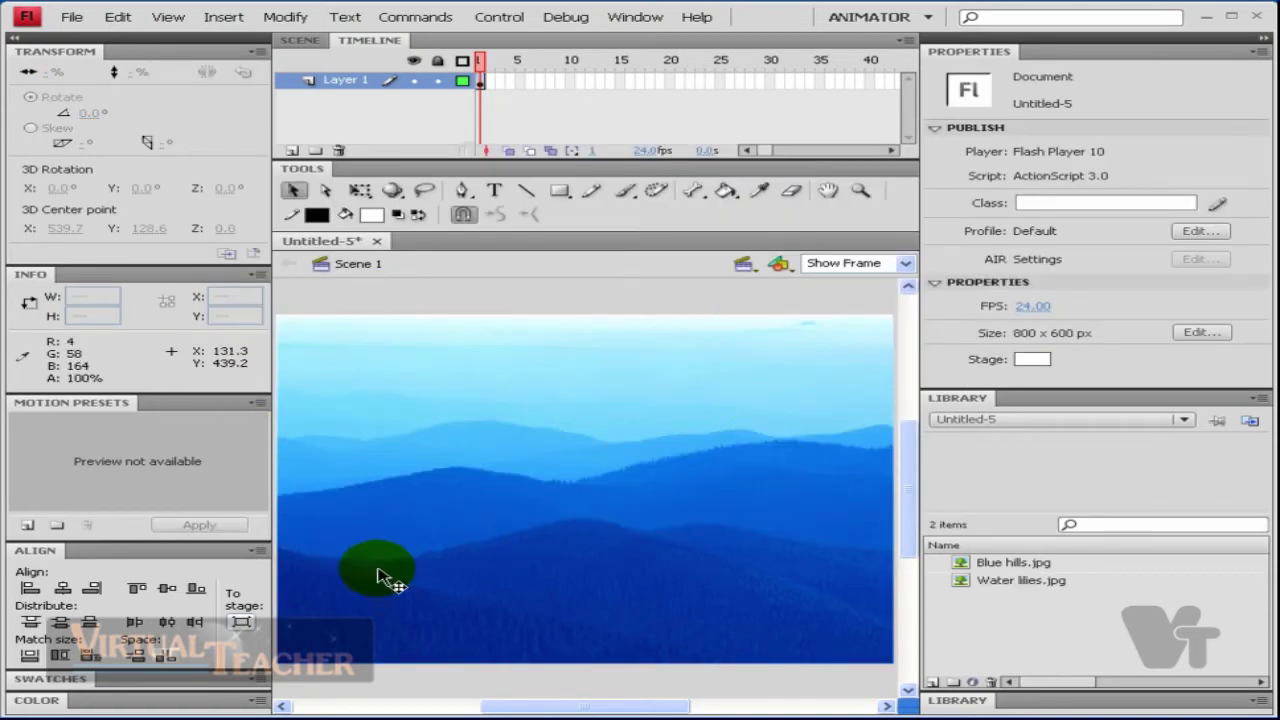
Step: Select the Blue hills bitmap on stage and delete it
left_click_drag(367, 410, 414, 471)
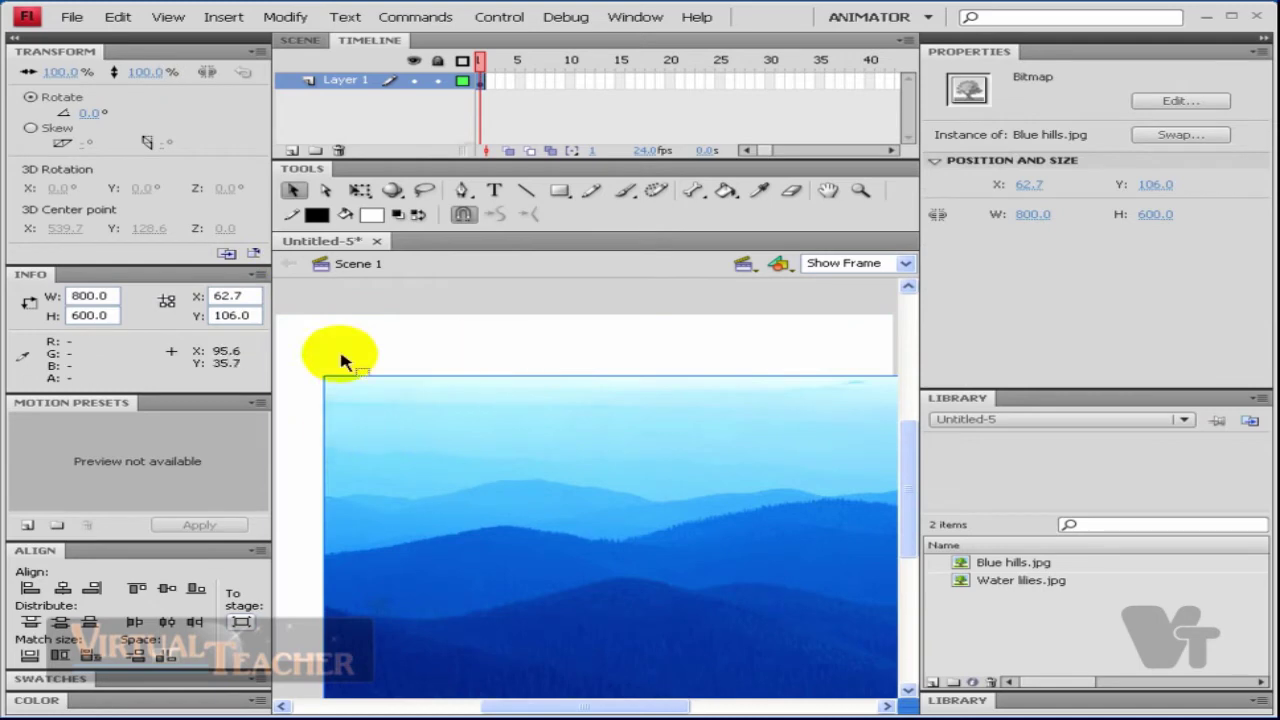
left_click(443, 334)
left_click(429, 408)
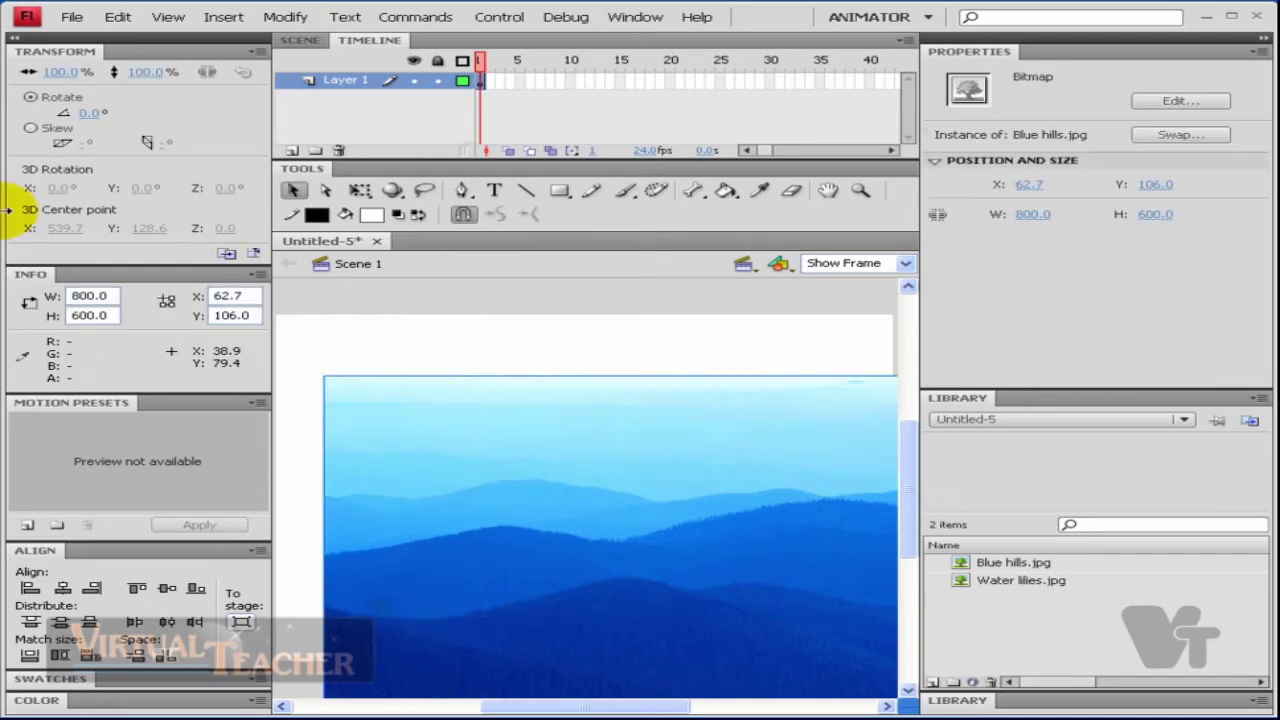
left_click(1008, 584)
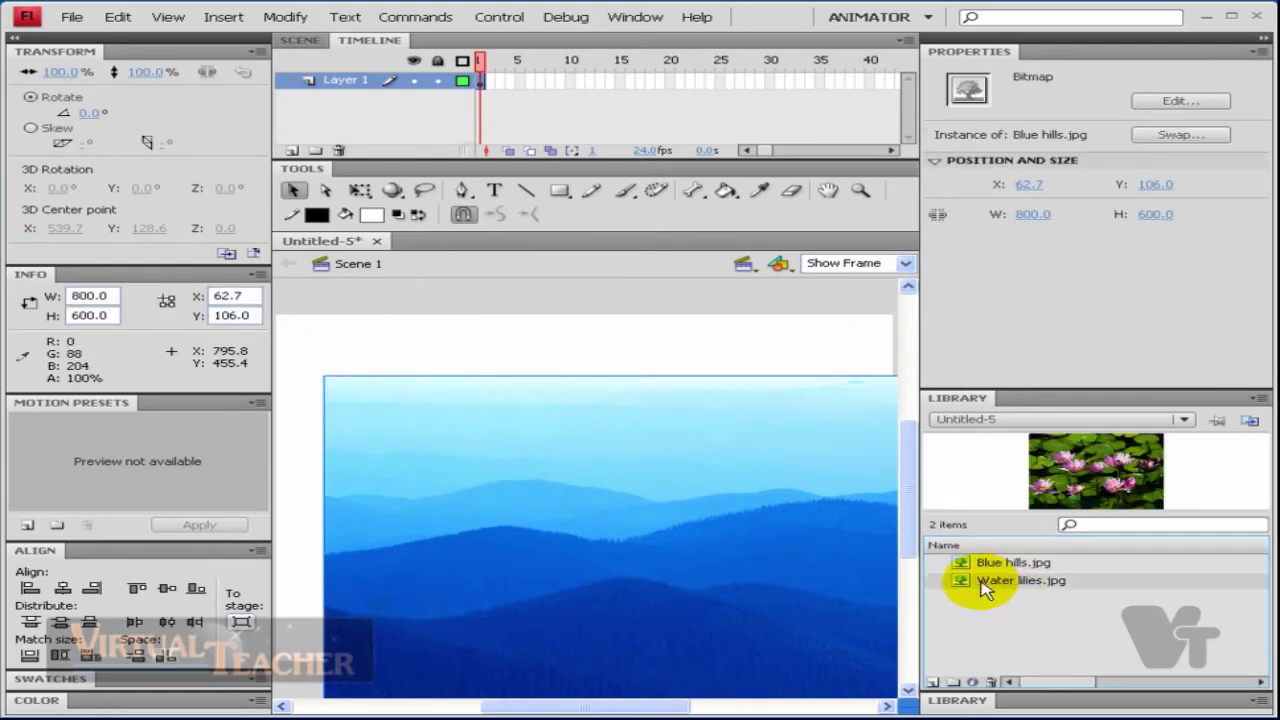
key("Delete")
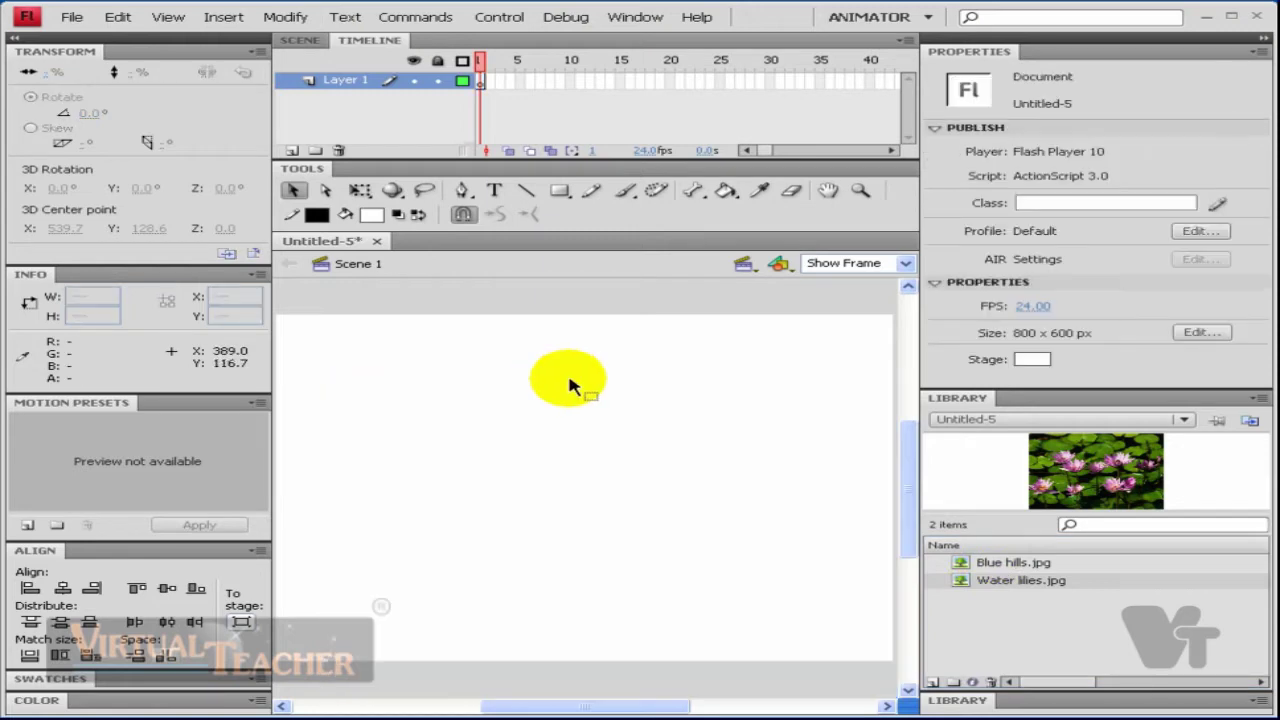
left_click(72, 17)
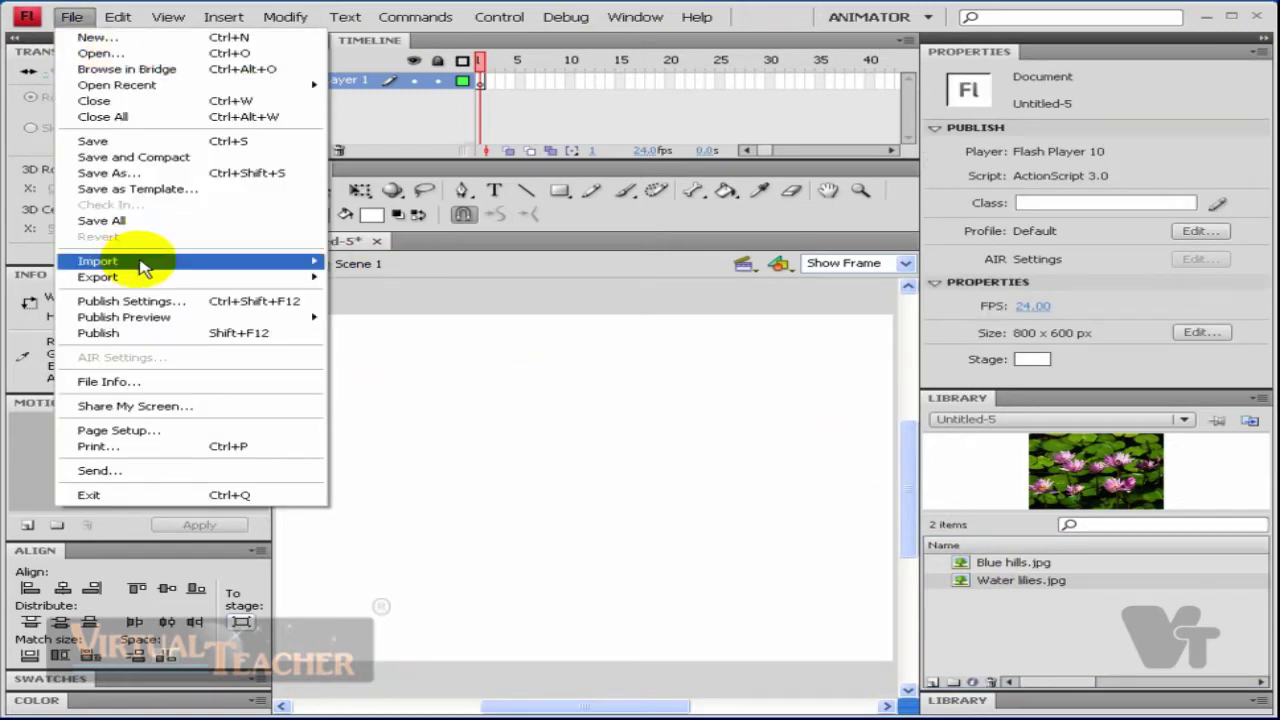
mouse_move(98, 261)
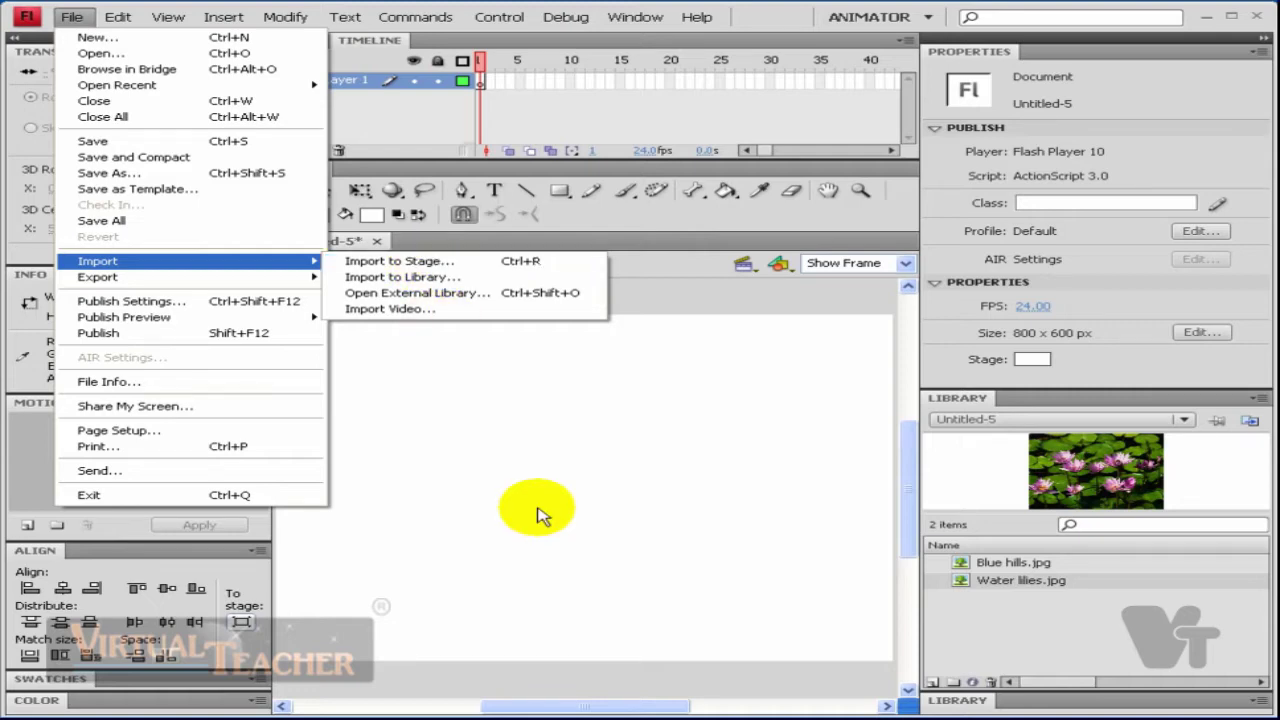
Step: Start Import to Library and browse the Desktop showing all file types
left_click(544, 512)
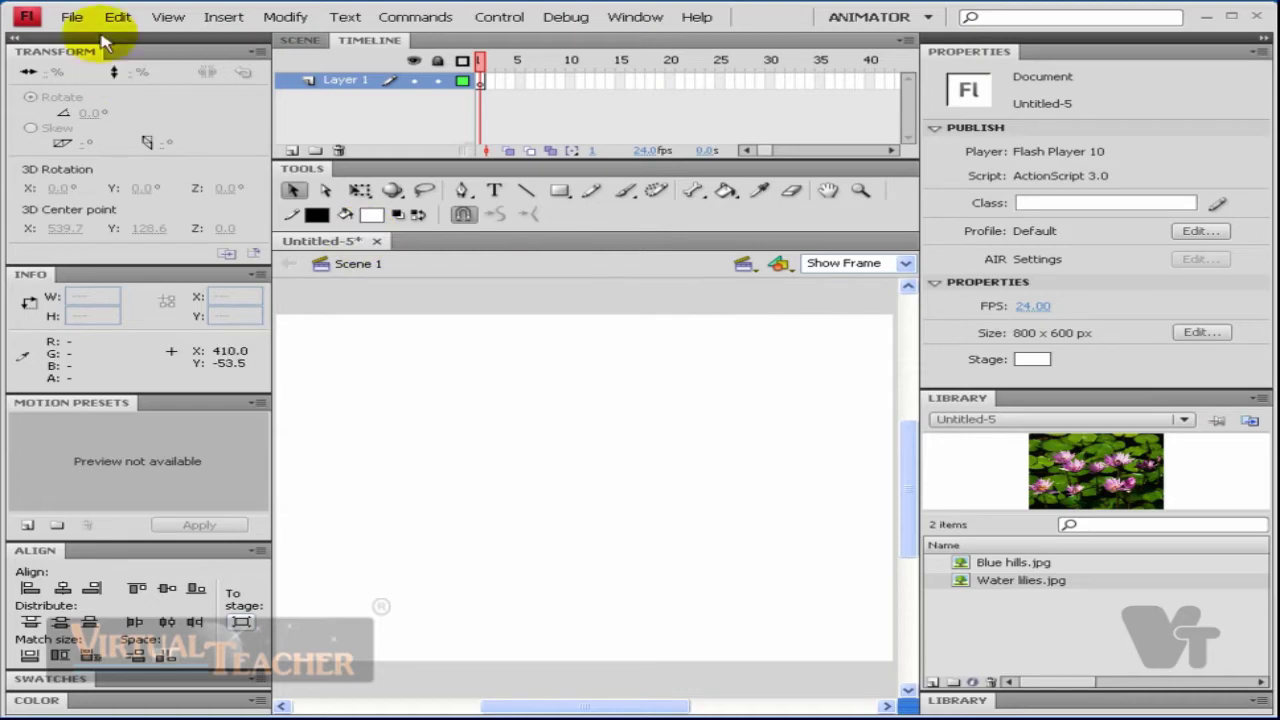
left_click(71, 17)
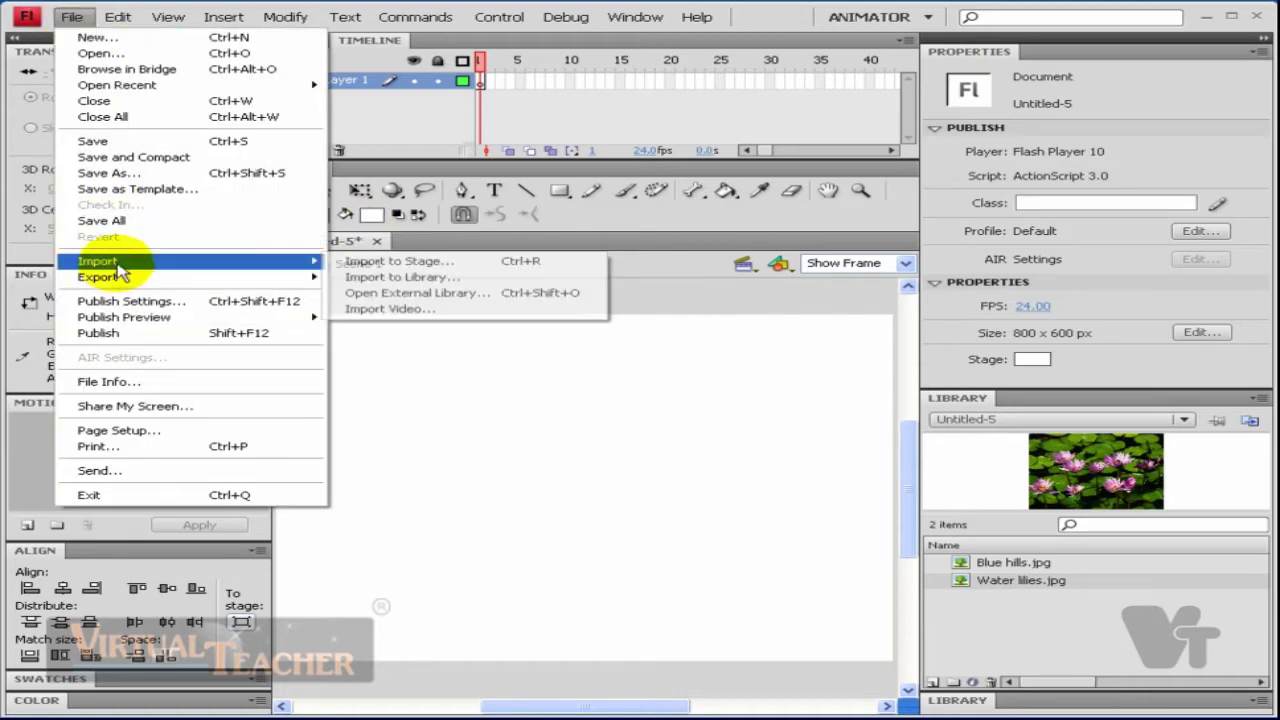
mouse_move(98, 261)
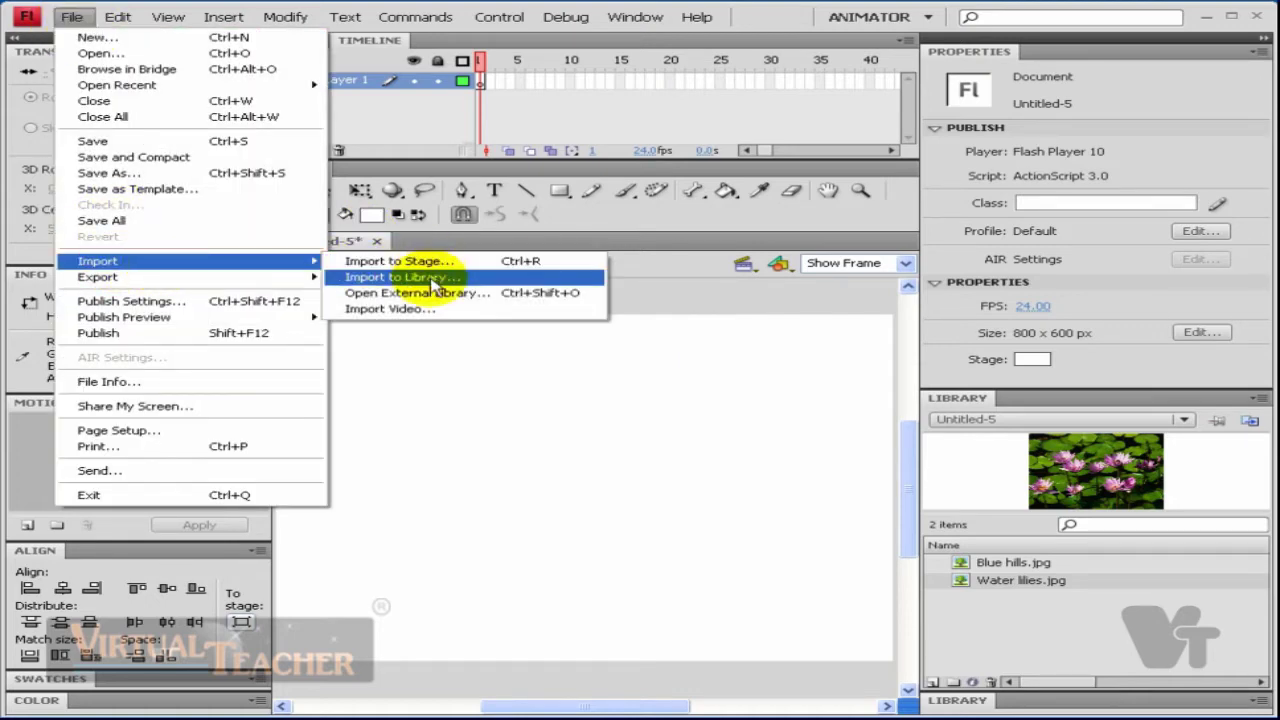
left_click(432, 285)
left_click(282, 305)
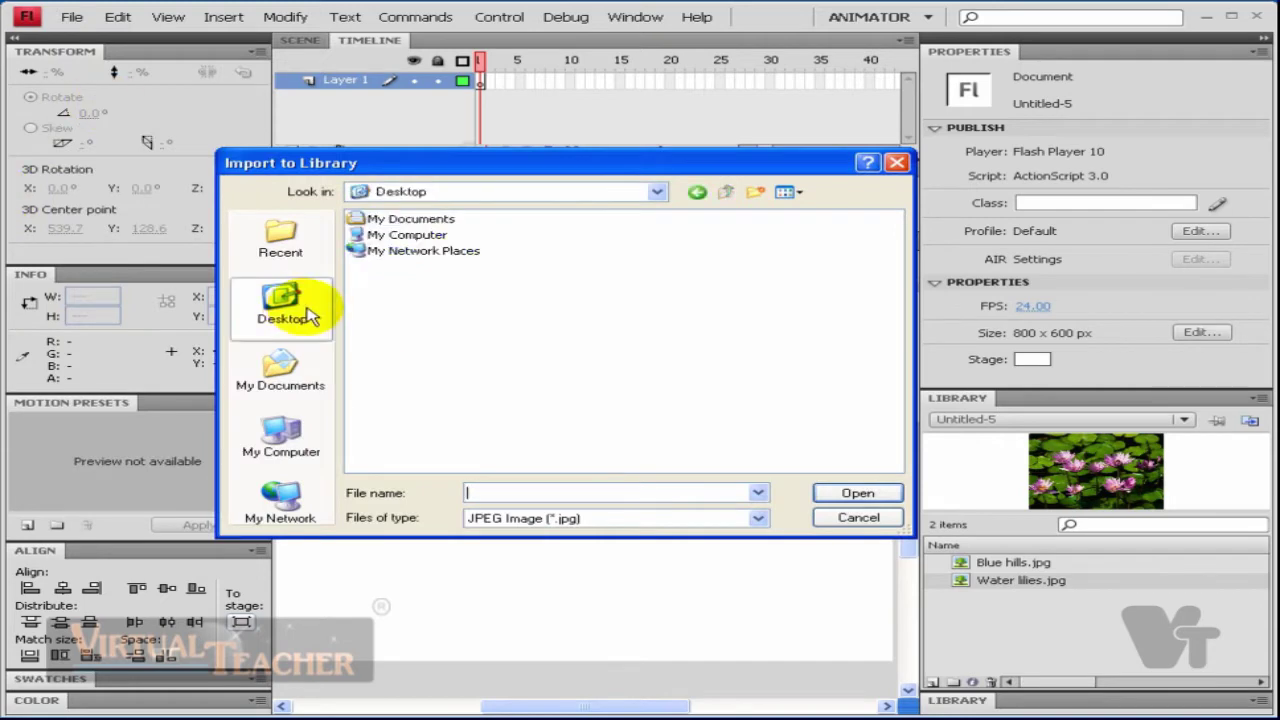
left_click(600, 518)
left_click(523, 471)
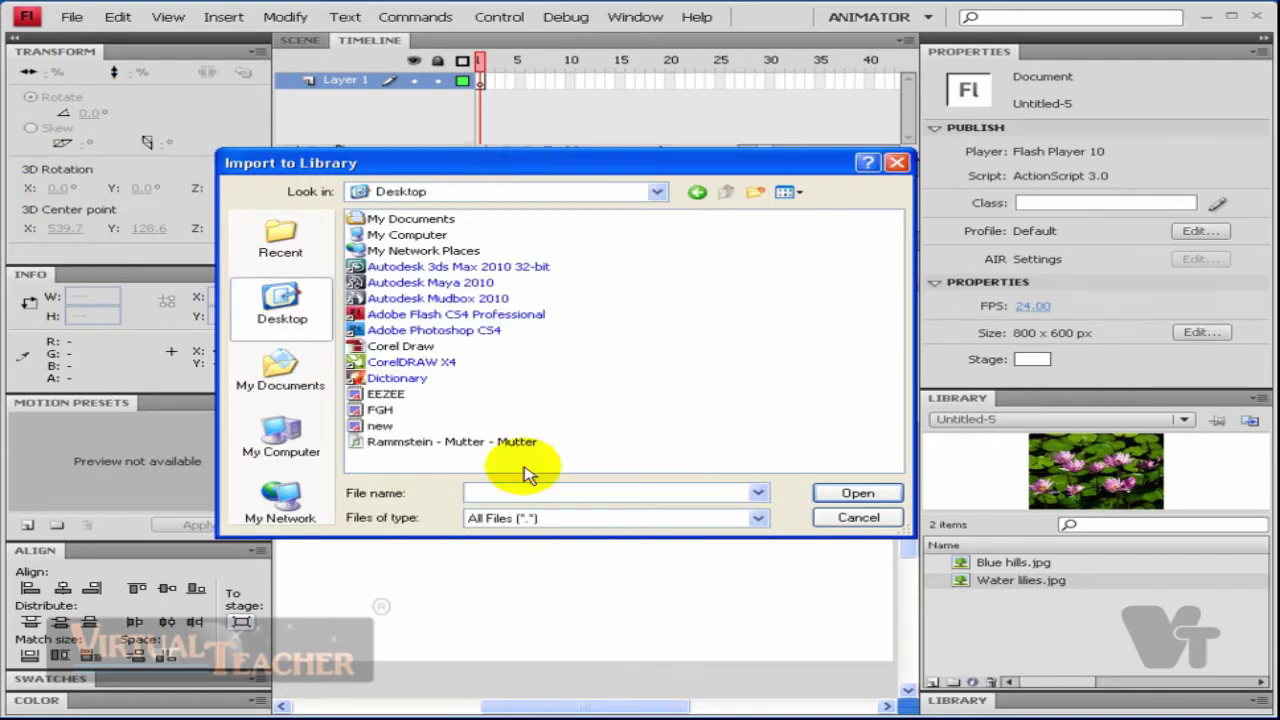
left_click(473, 443)
Step: Filter to MP3 Sound and import Killer pass - Skazi vs Exaile into the library
left_click(528, 519)
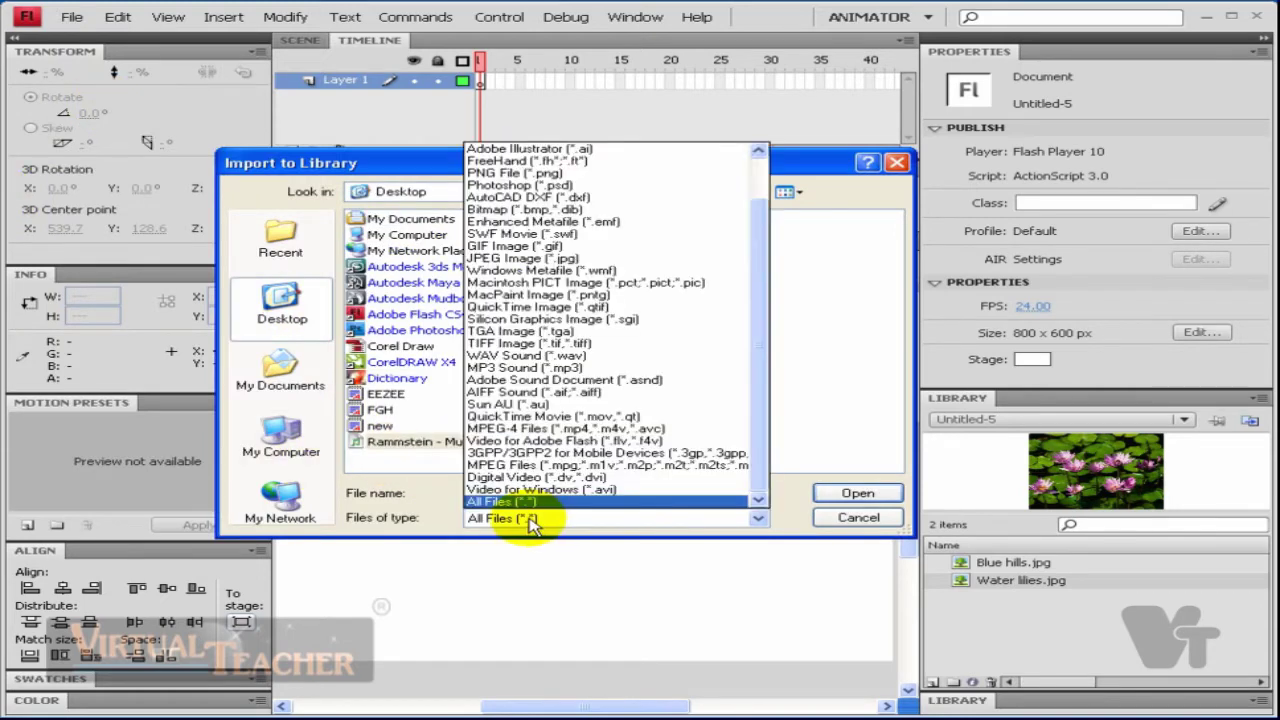
scroll(528, 522, "up", 1)
scroll(528, 522, "up", 1)
scroll(528, 522, "down", 1)
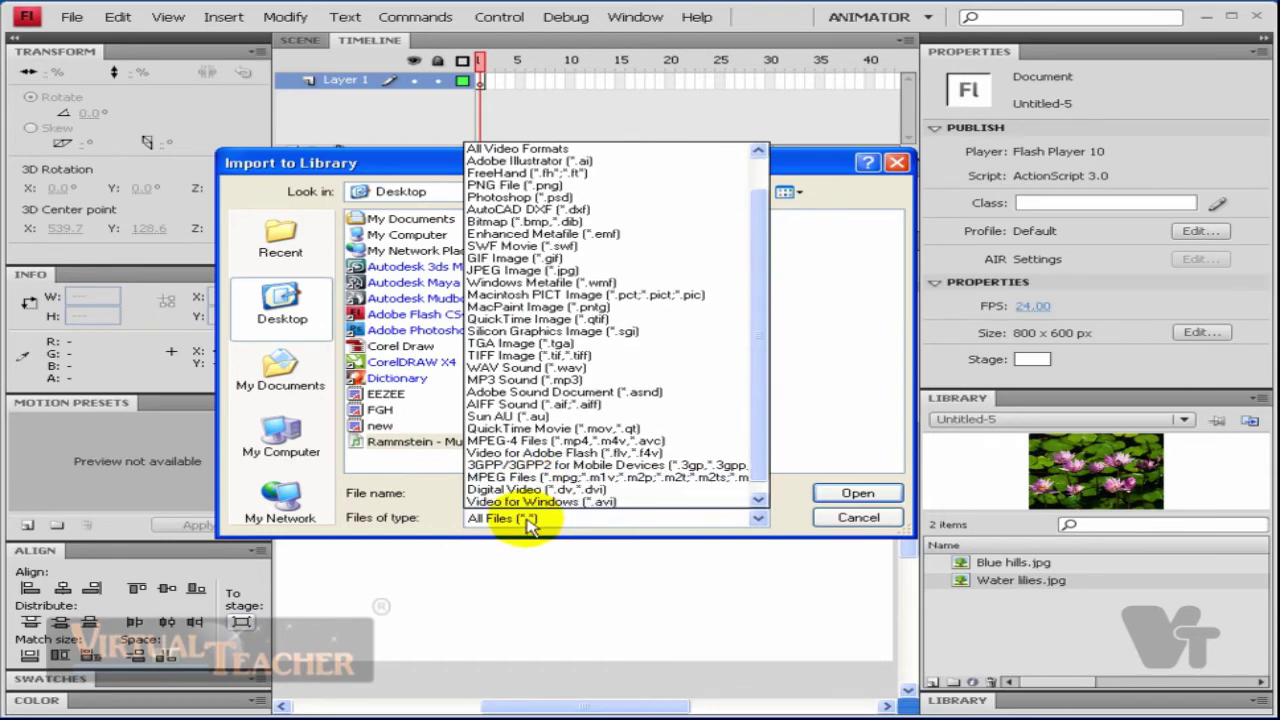
scroll(540, 425, "up", 1)
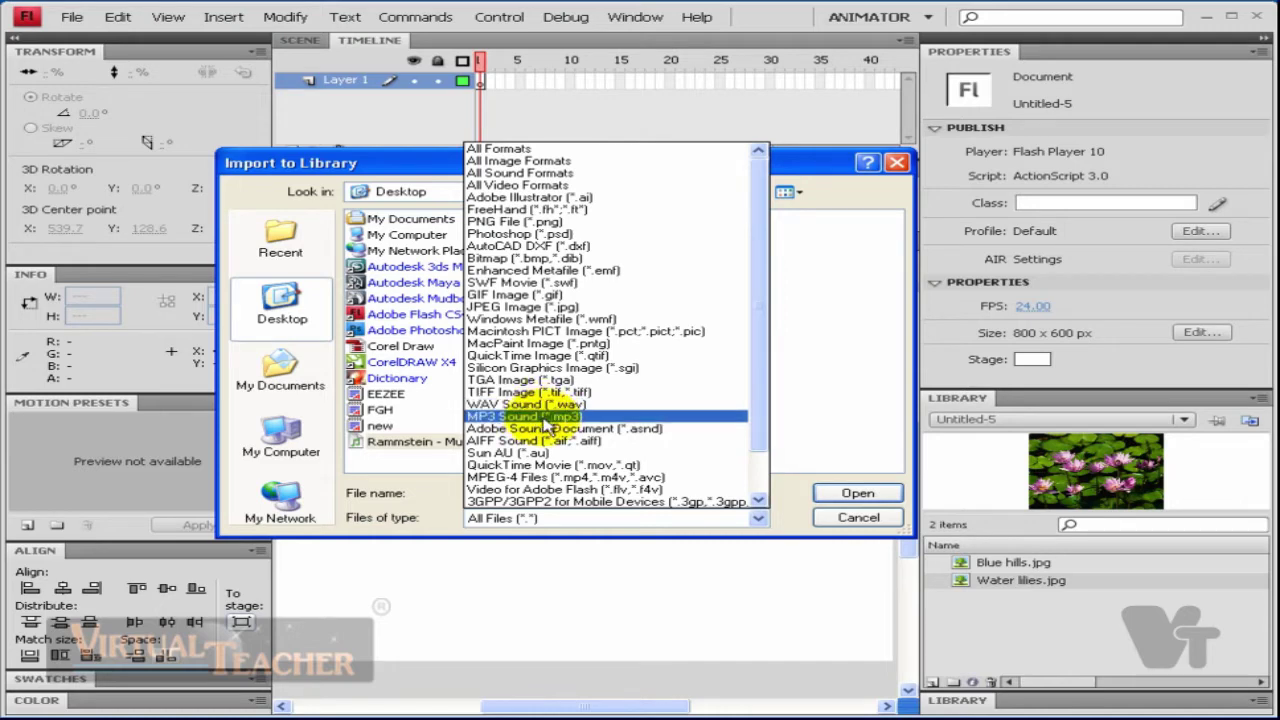
left_click(547, 418)
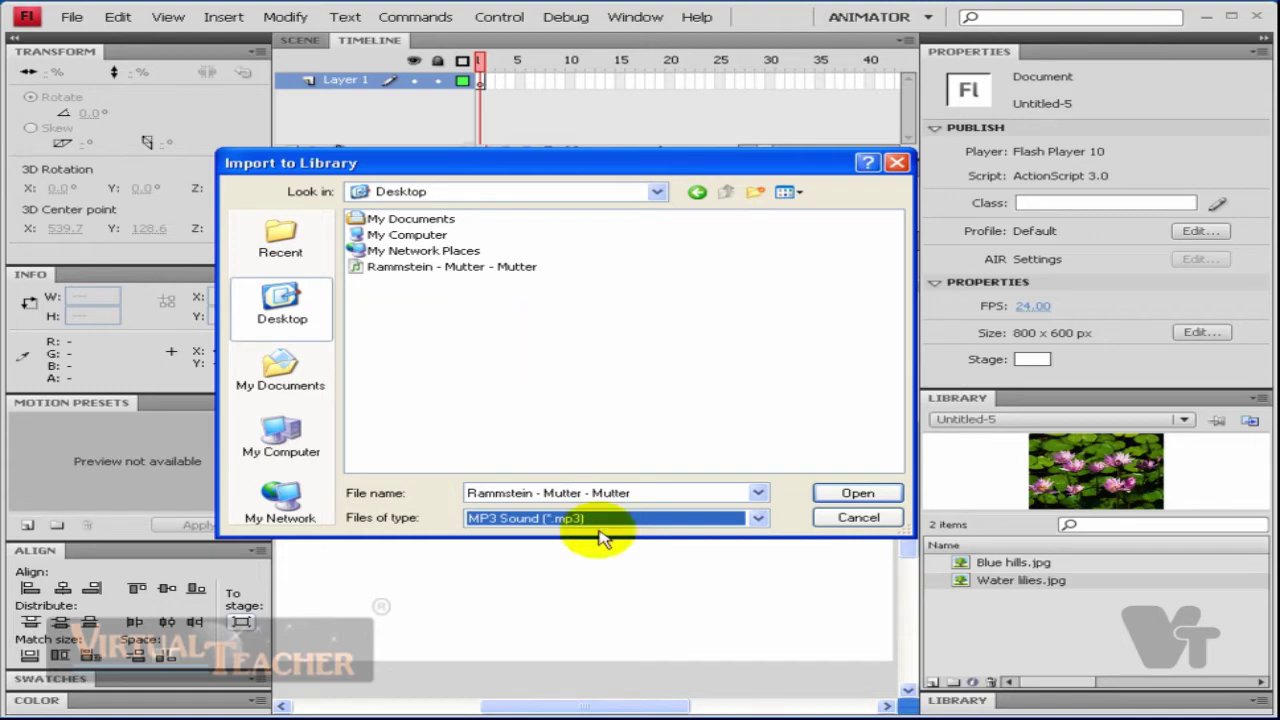
left_click(400, 268)
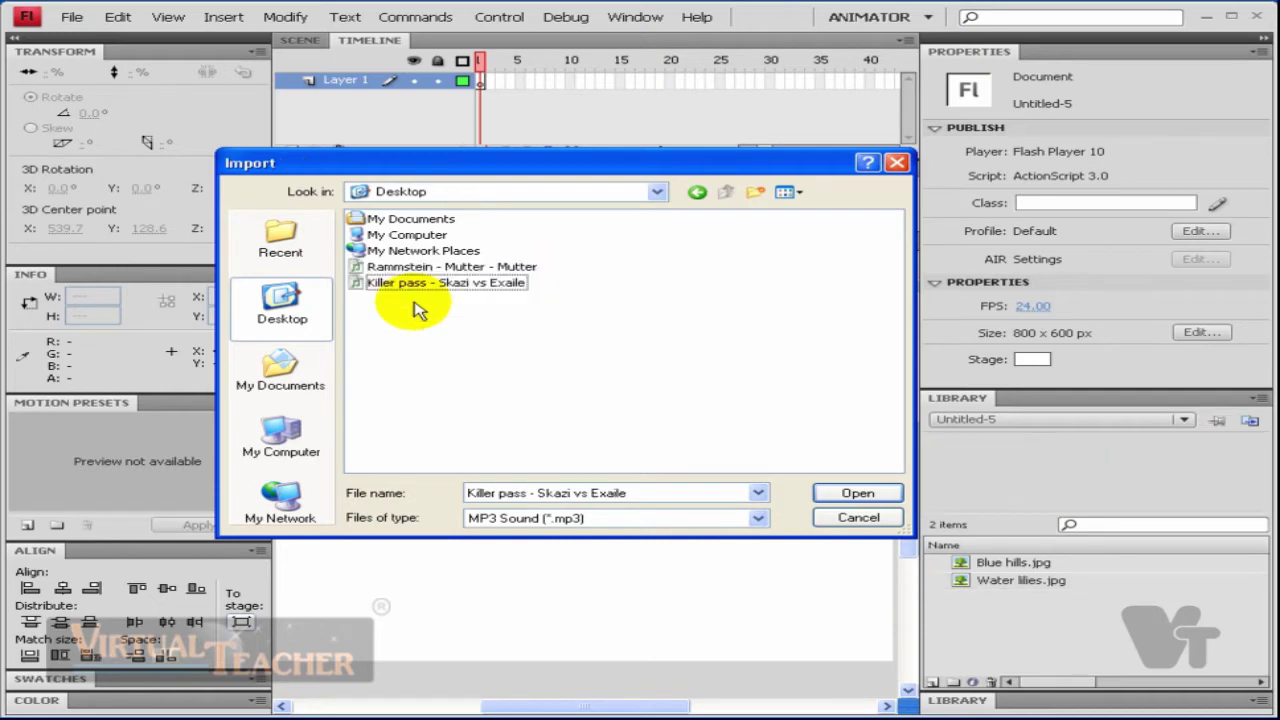
left_click(418, 285)
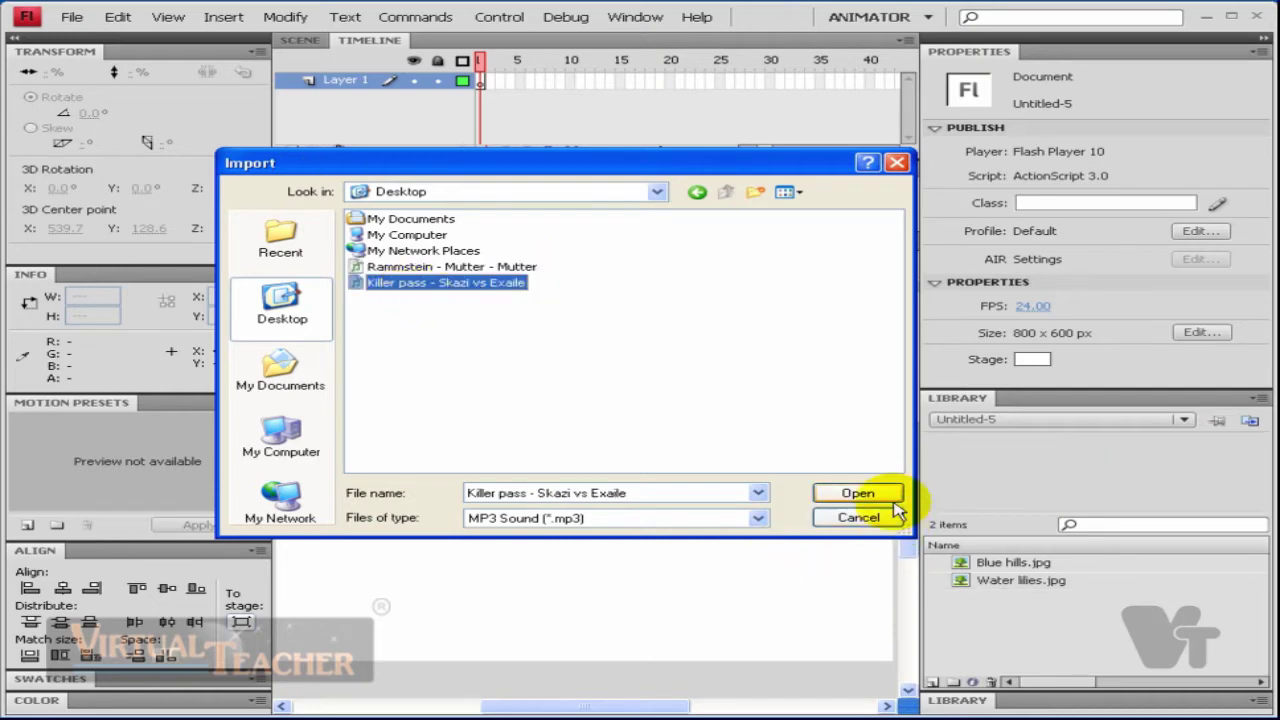
left_click(860, 496)
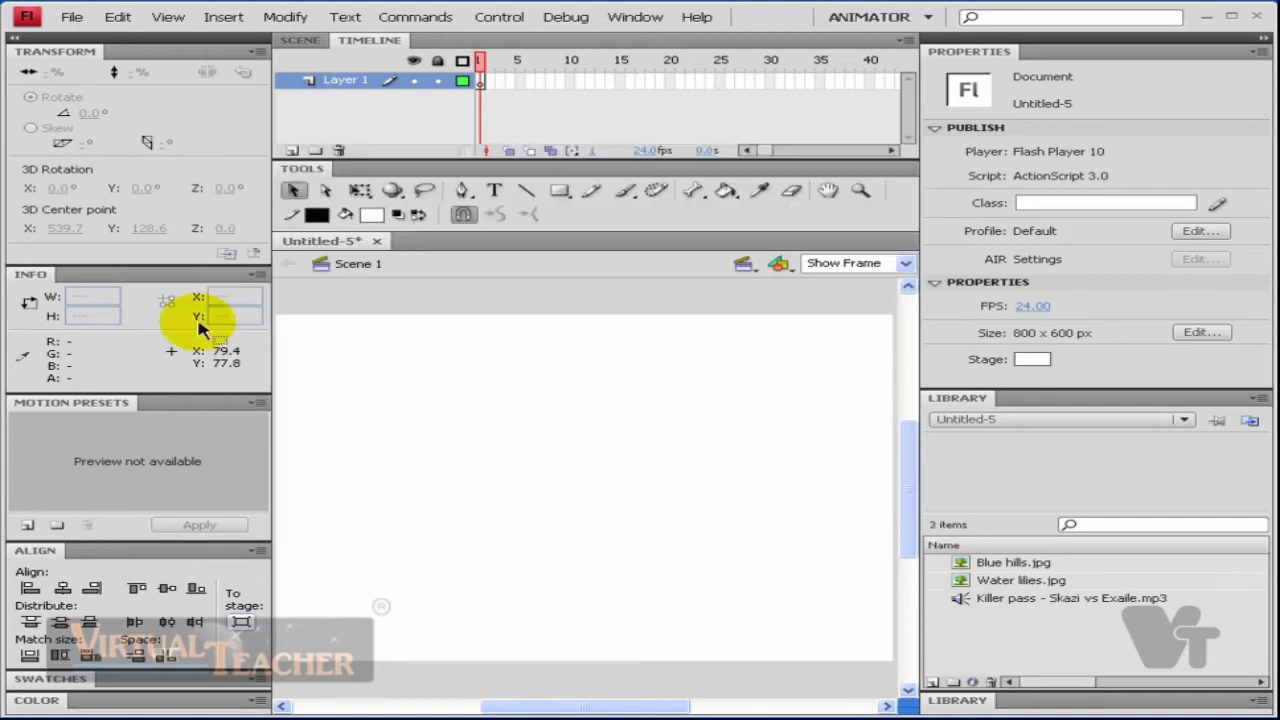
Step: Preview Killer pass - Skazi vs Exaile.mp3's stereo waveform and confirm its name unchanged
left_click(1003, 600)
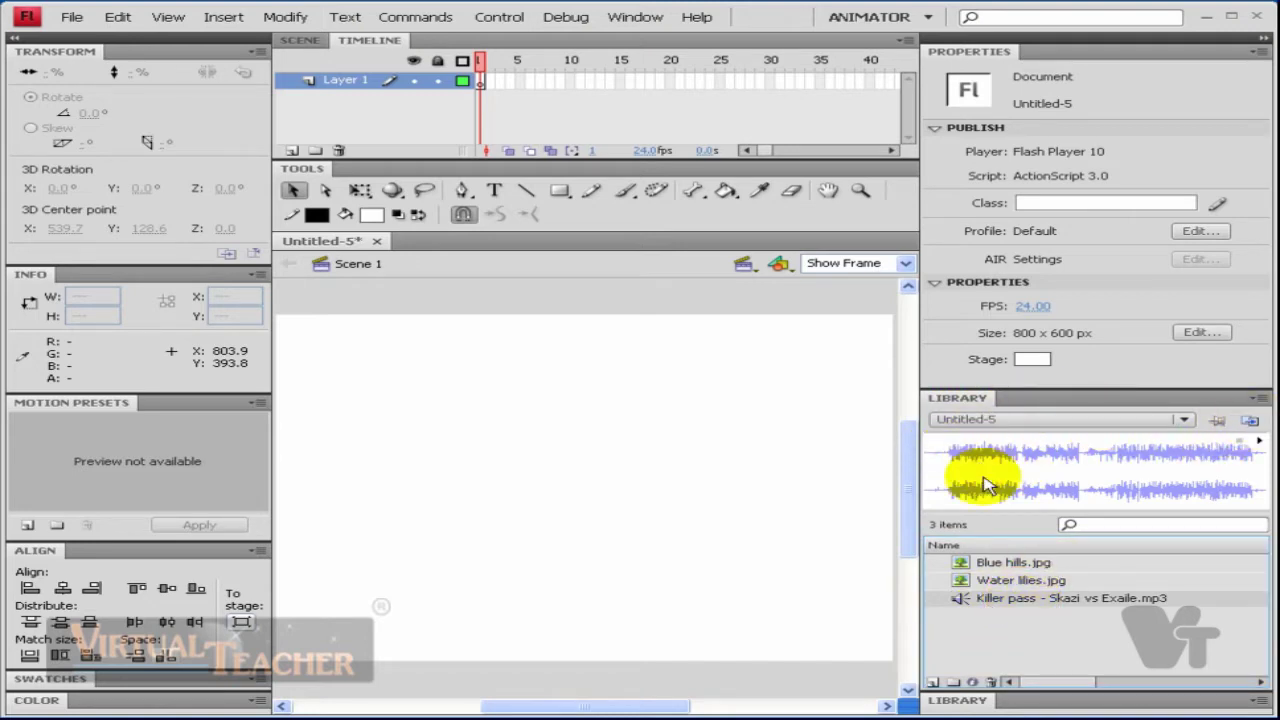
double_click(1080, 600)
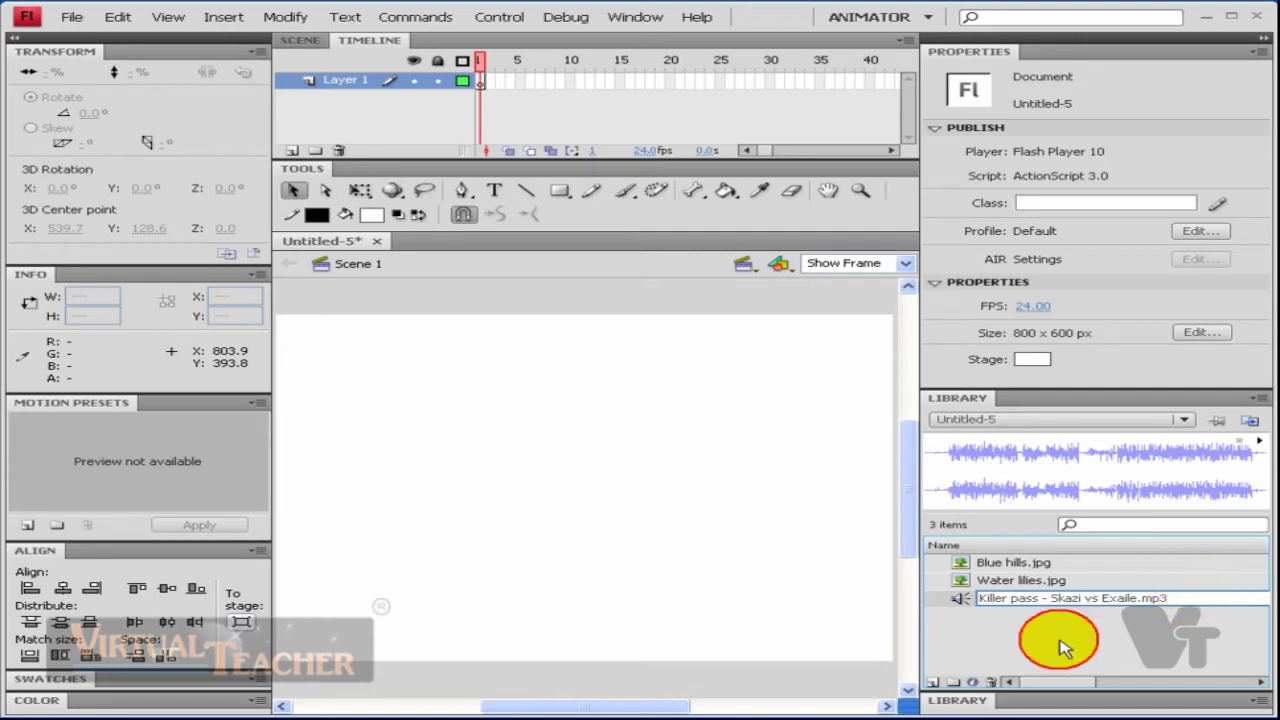
key("Return")
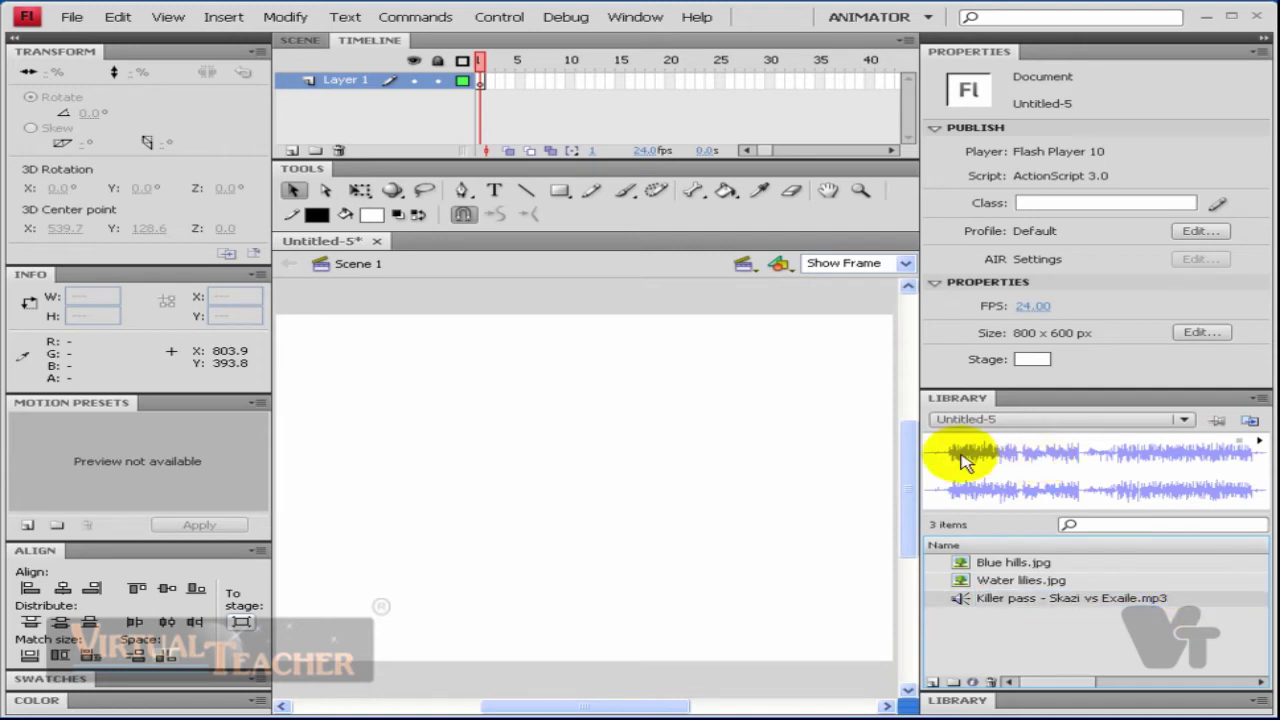
Step: Open the MP3's Sound Properties and test-play then stop the sound
double_click(1037, 455)
left_click_drag(494, 193, 420, 270)
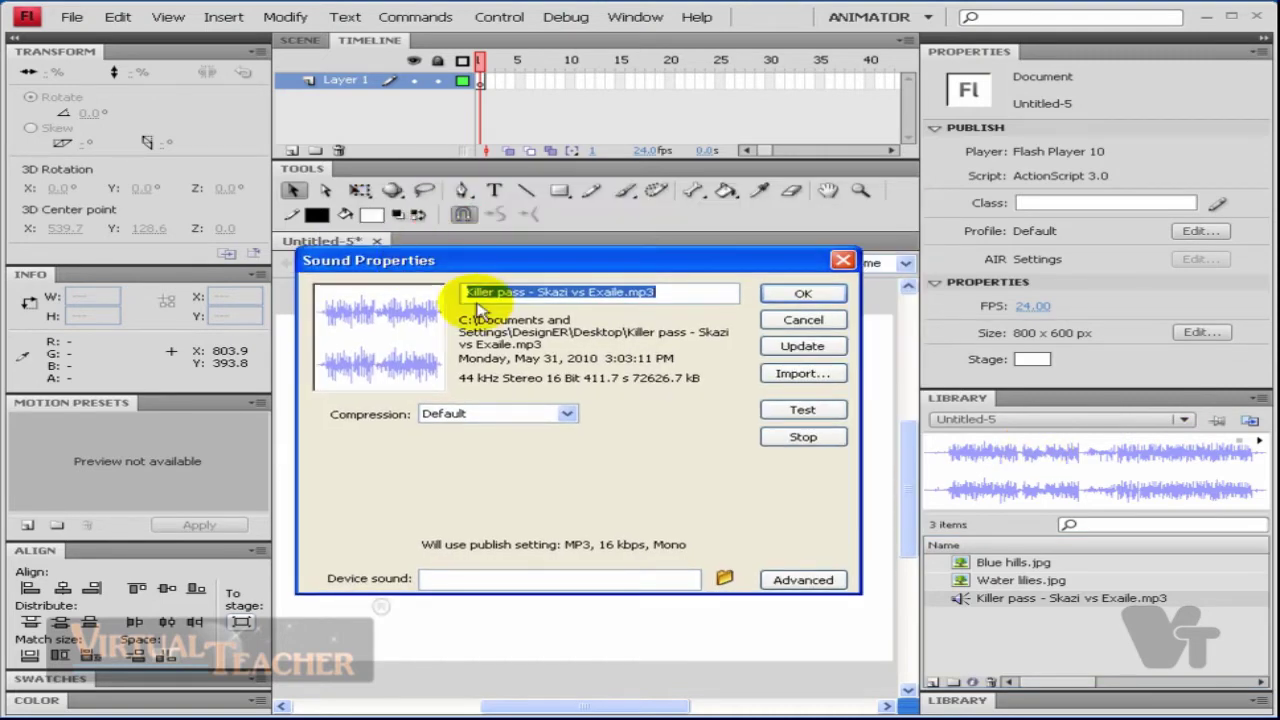
left_click_drag(707, 293, 288, 272)
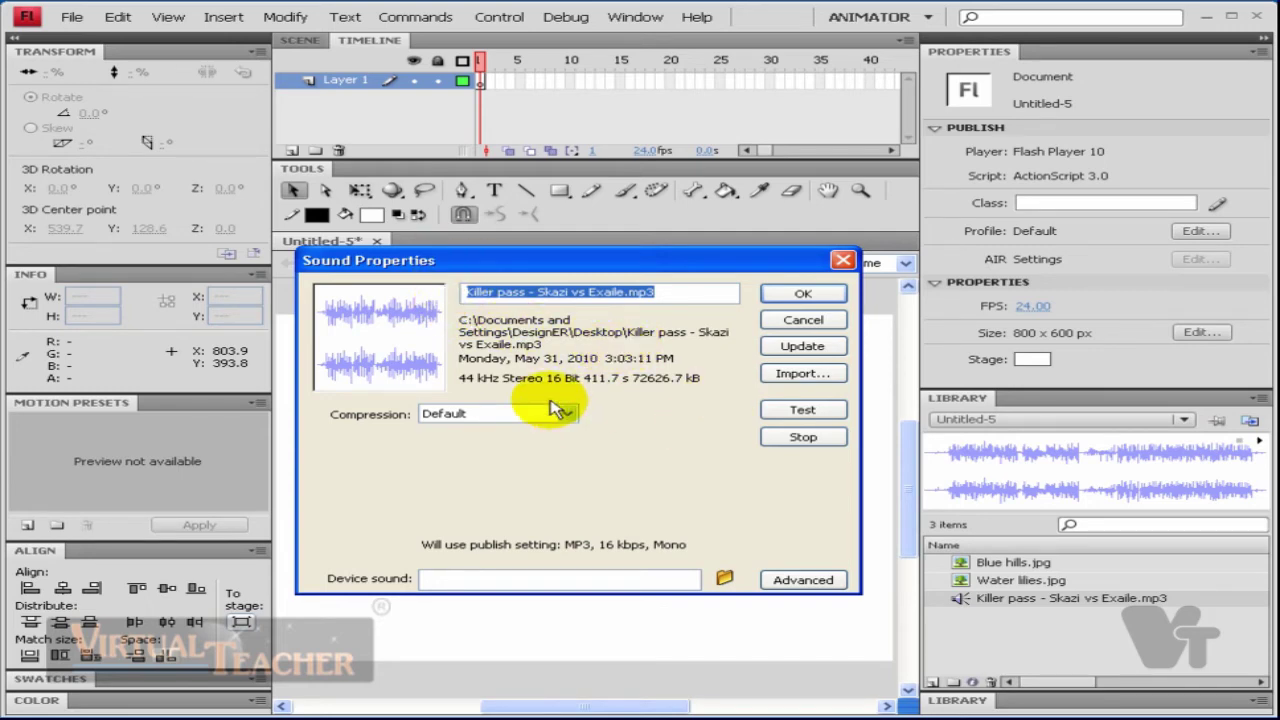
left_click(801, 414)
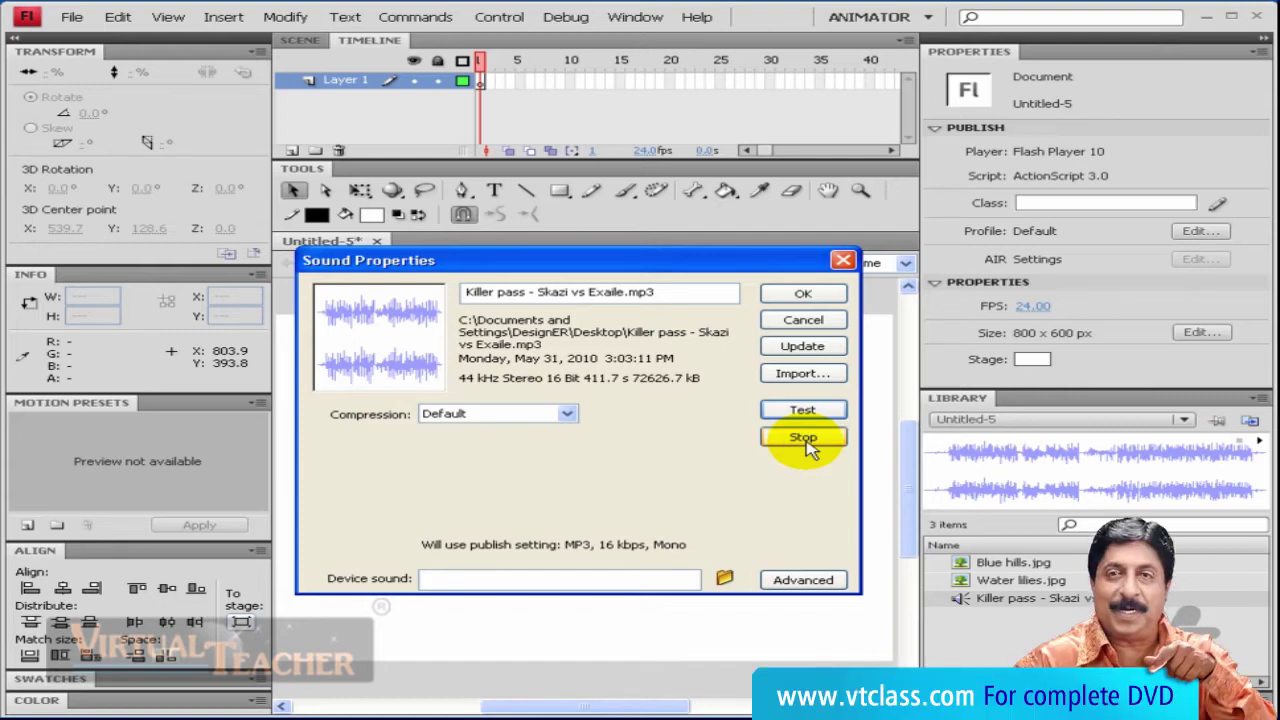
left_click(806, 442)
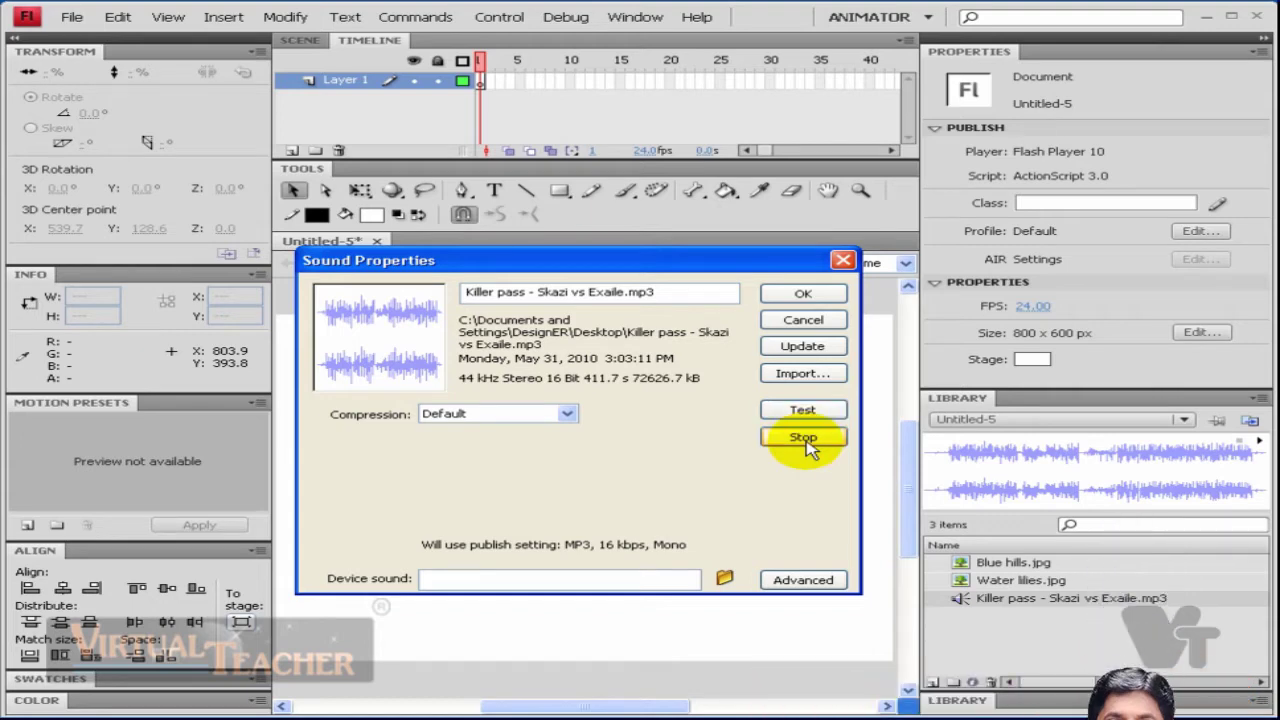
Step: Set the sound's compression to MP3 at 16 kbps, Fast quality, and confirm
left_click(567, 414)
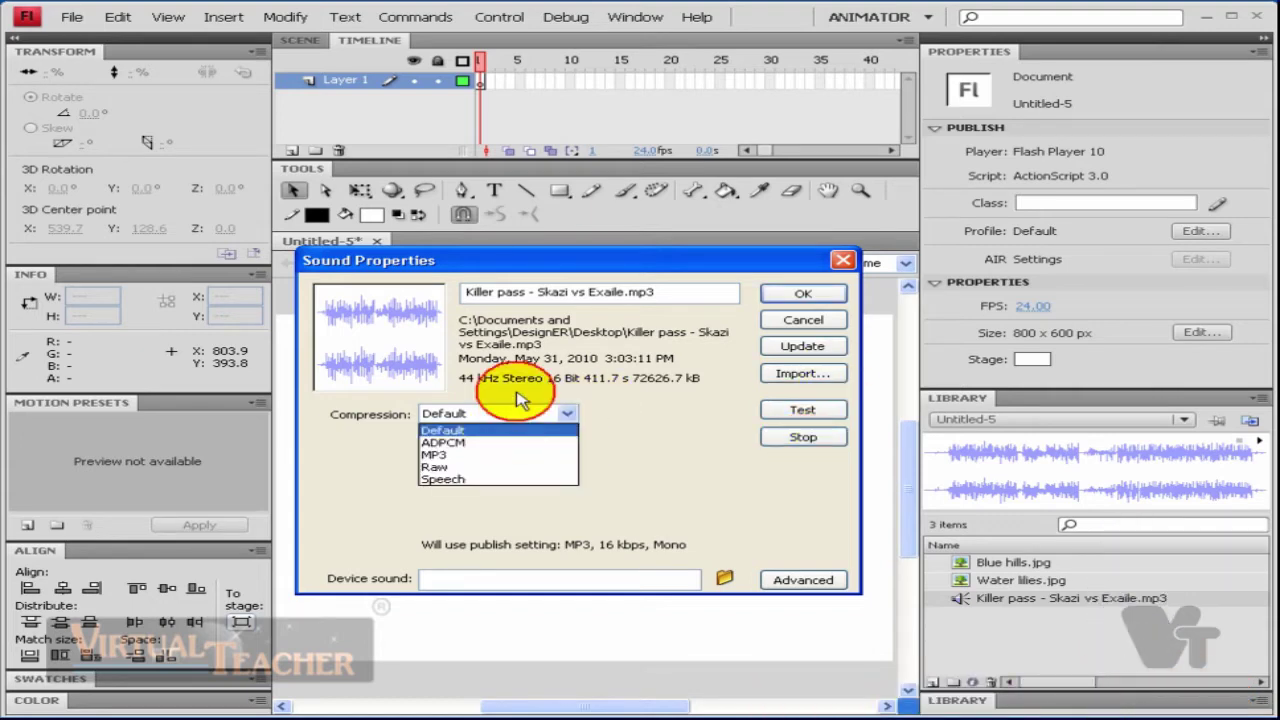
left_click(514, 419)
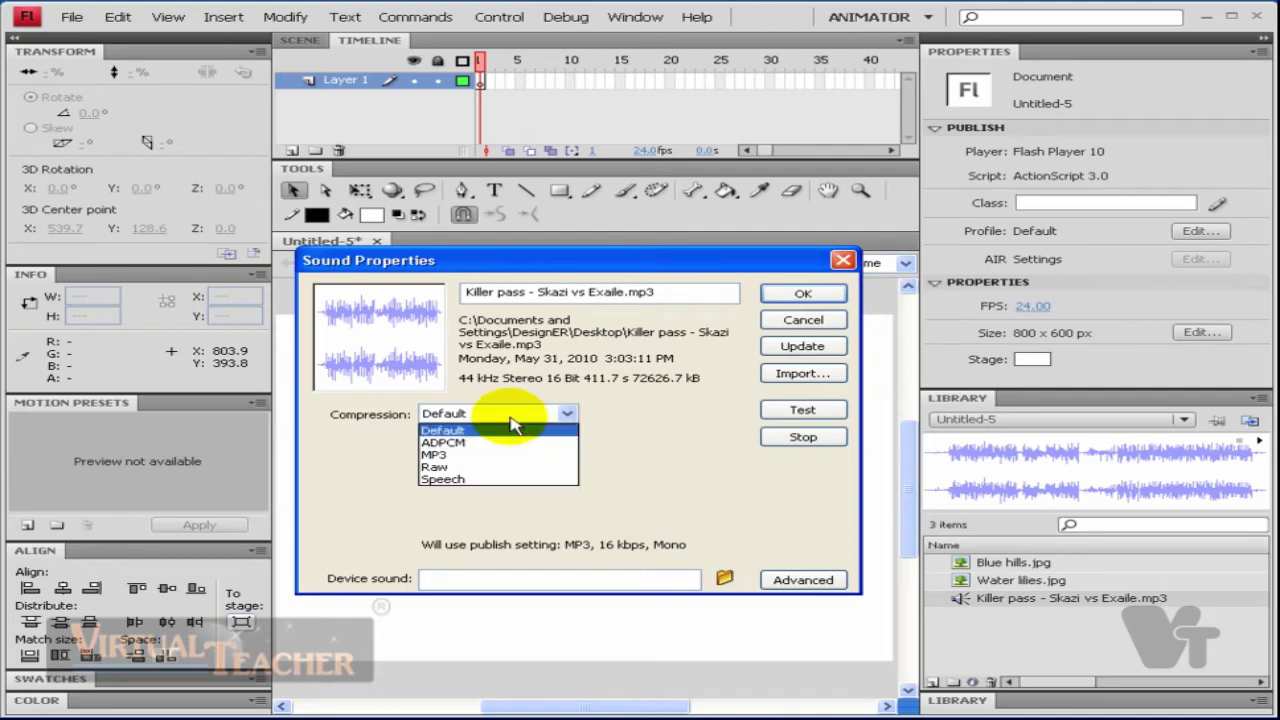
left_click(498, 455)
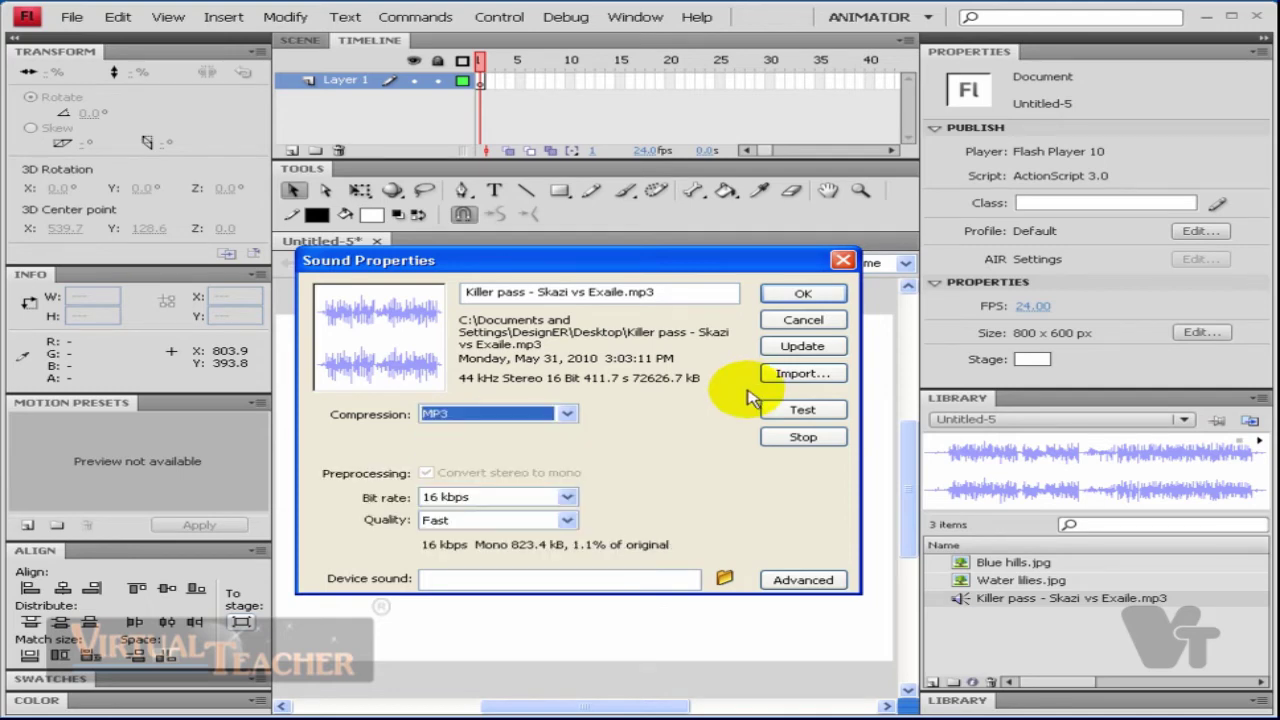
left_click(803, 296)
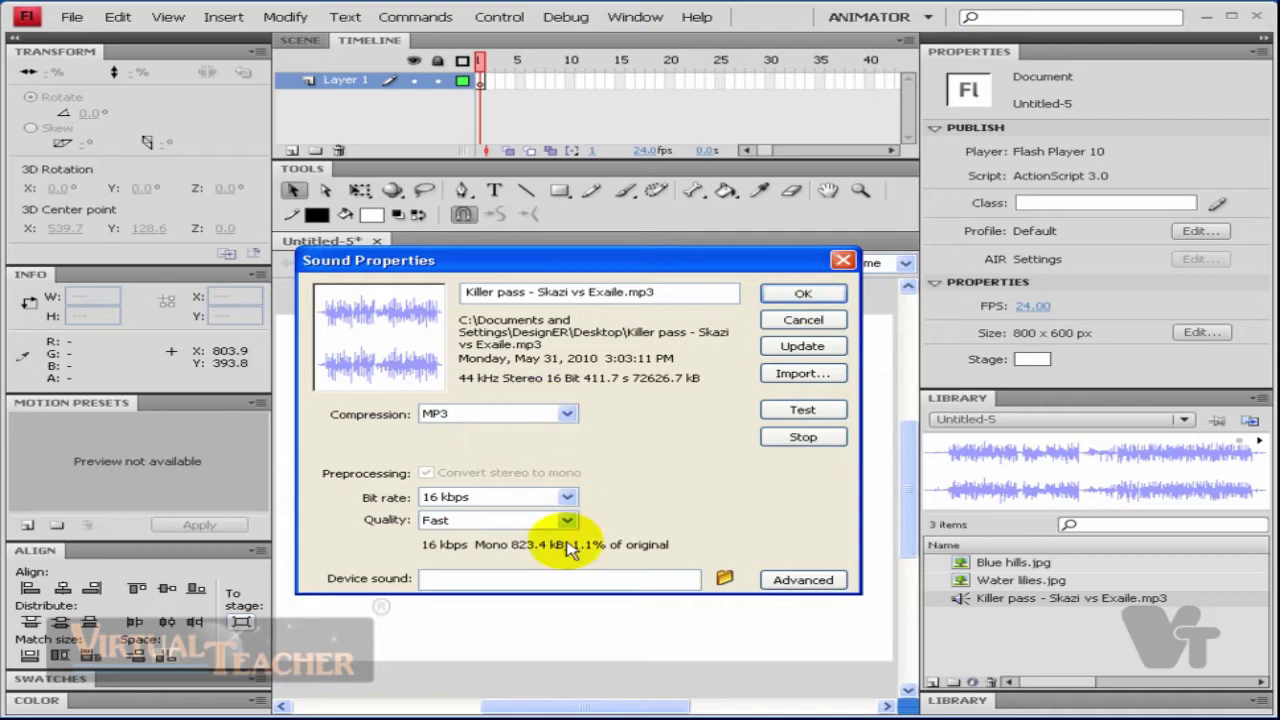
left_click(805, 294)
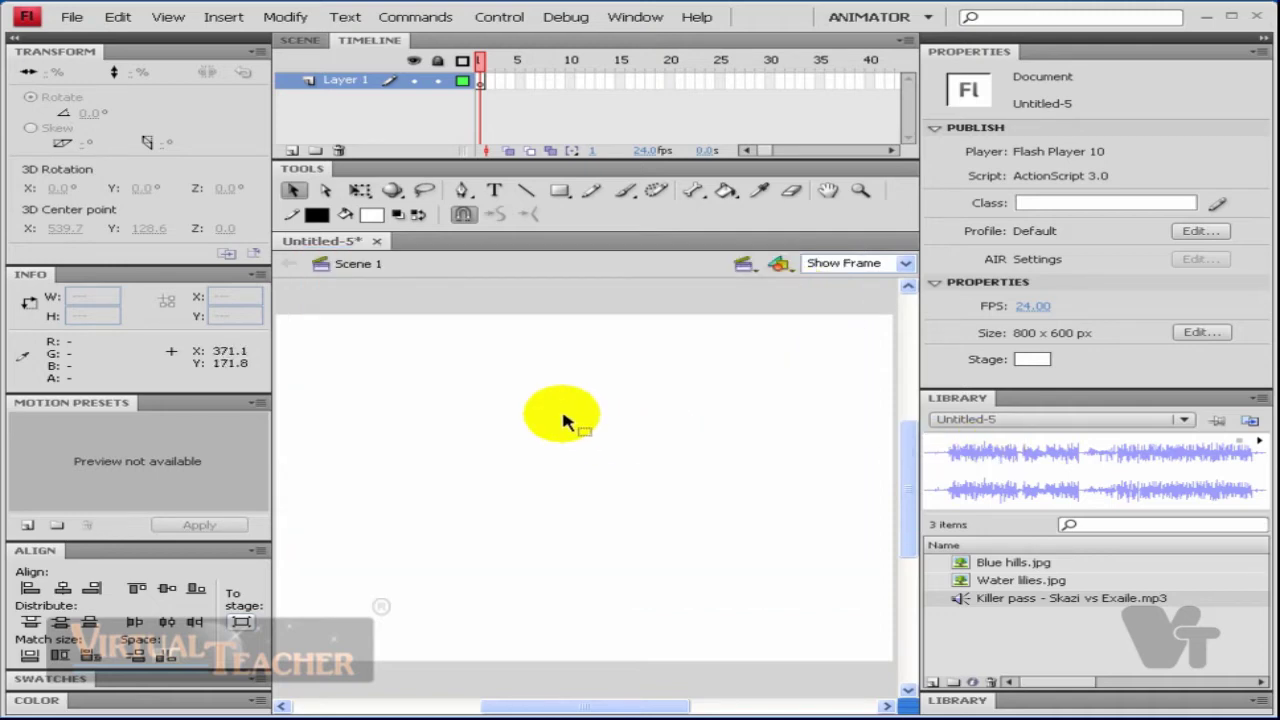
Step: On frame 1, draw a tall oval on the left of the stage
left_click(485, 82)
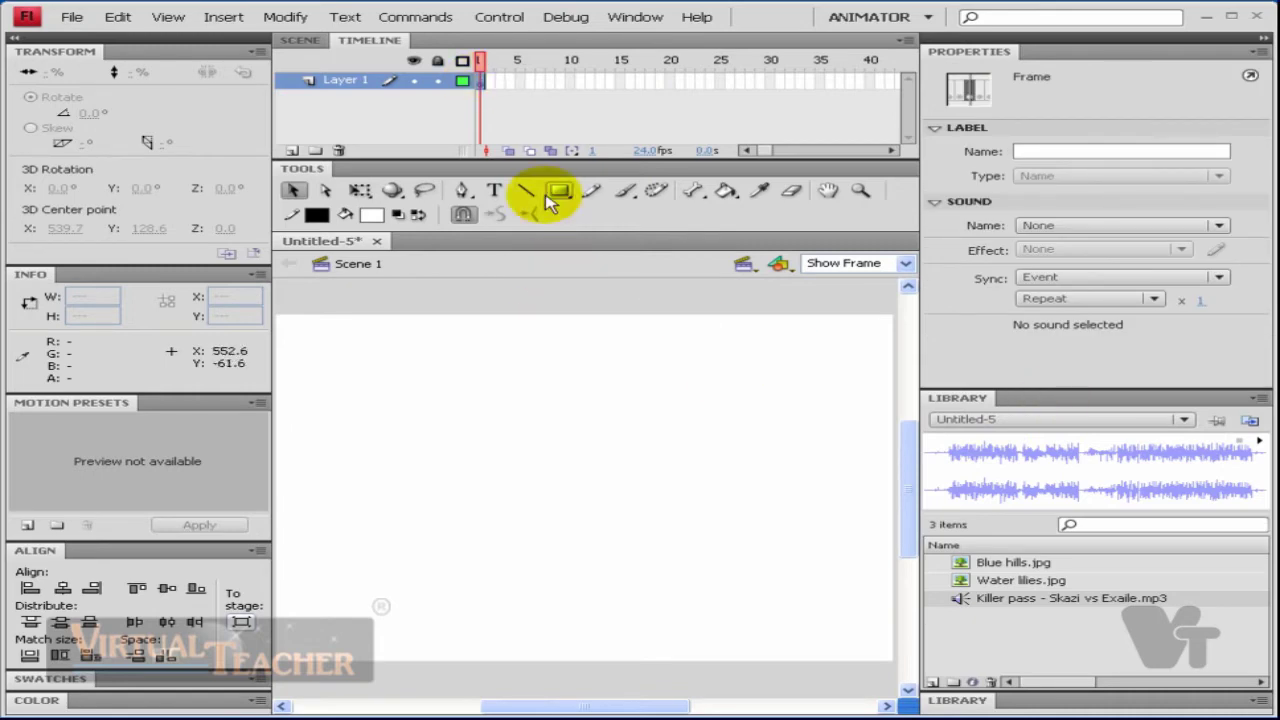
key("o")
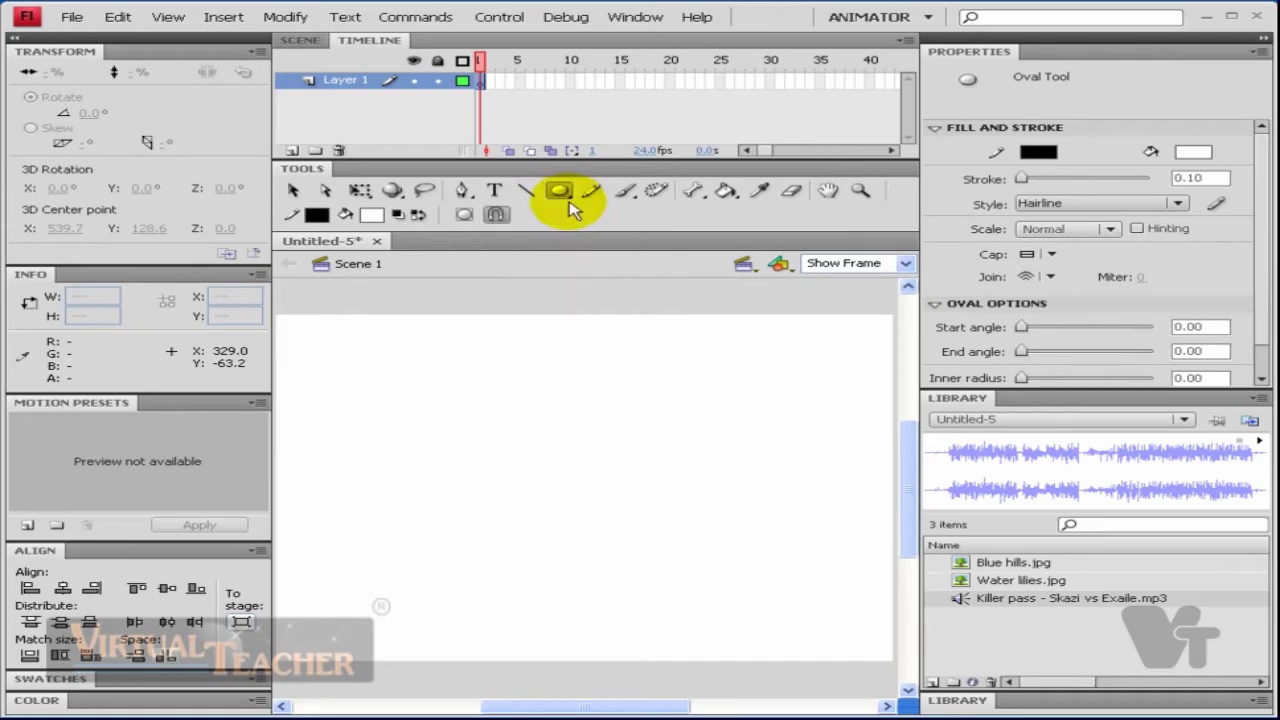
left_click(561, 192)
left_click(592, 208)
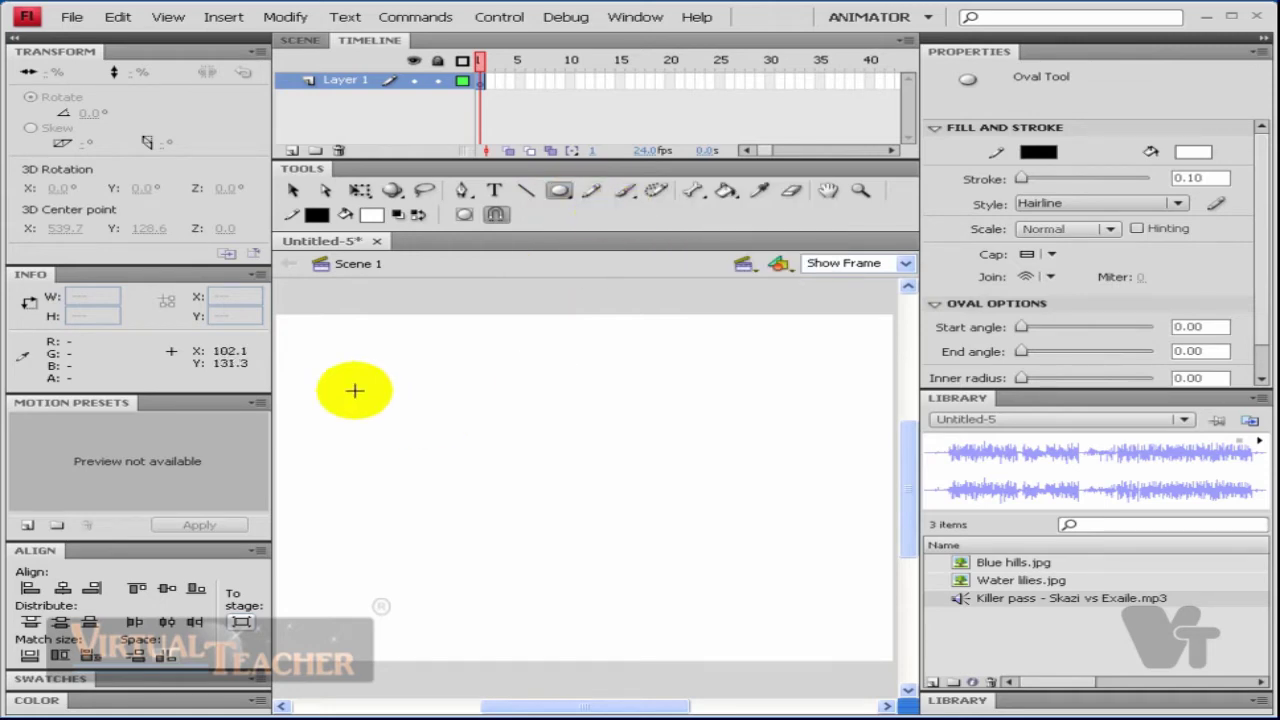
left_click_drag(355, 390, 440, 510)
Step: Select the whole oval and give it a red fill
left_click(293, 190)
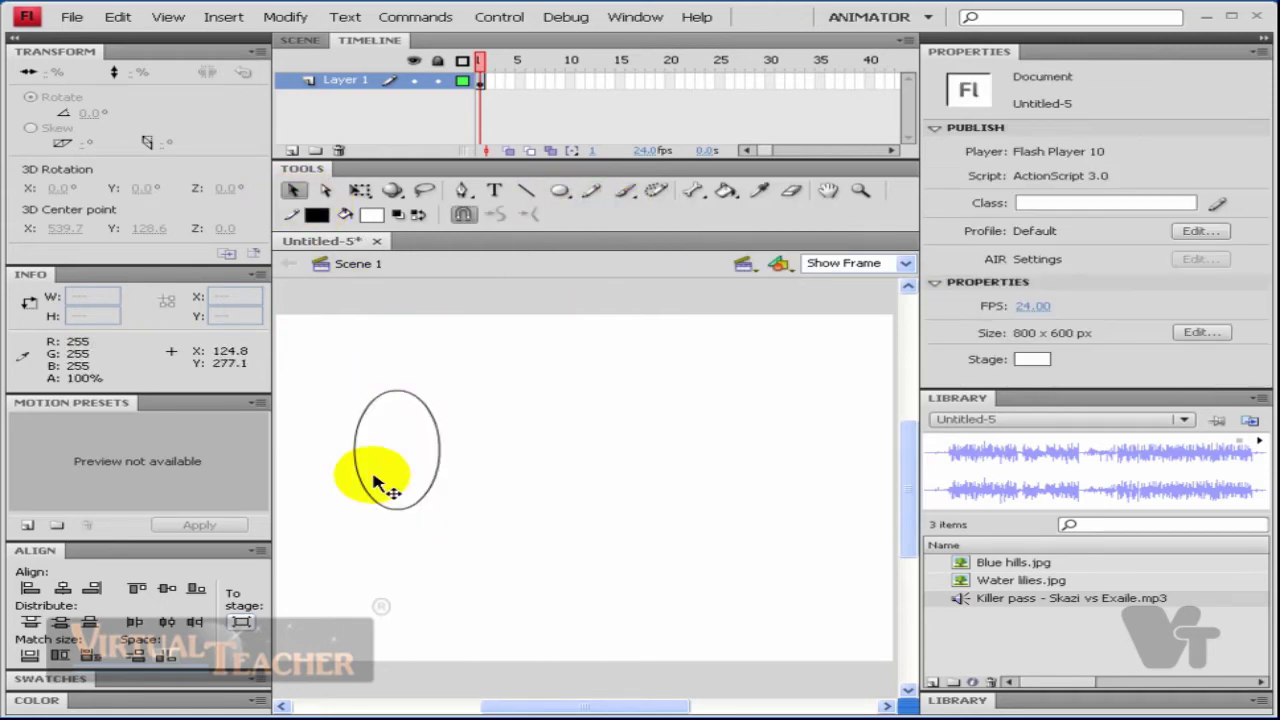
double_click(375, 483)
left_click(1192, 231)
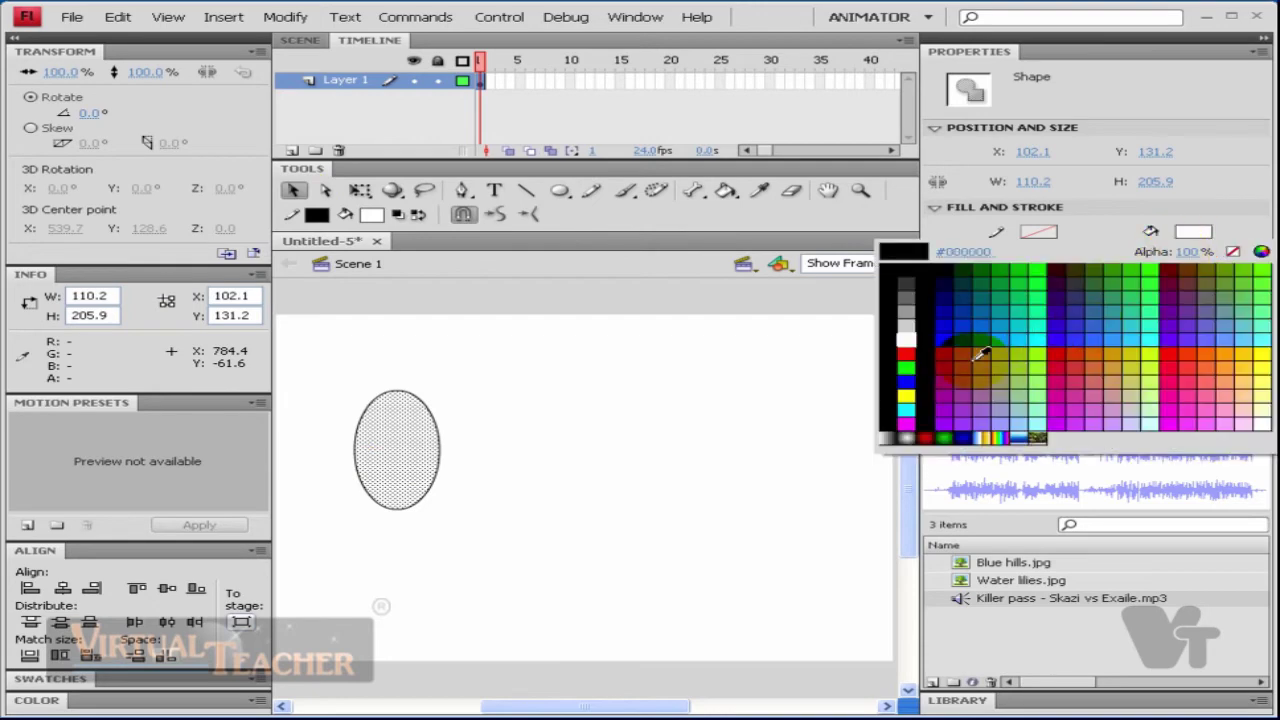
left_click(907, 355)
mouse_move(506, 360)
left_mouse_down()
mouse_move(398, 527)
mouse_move(340, 540)
left_mouse_up()
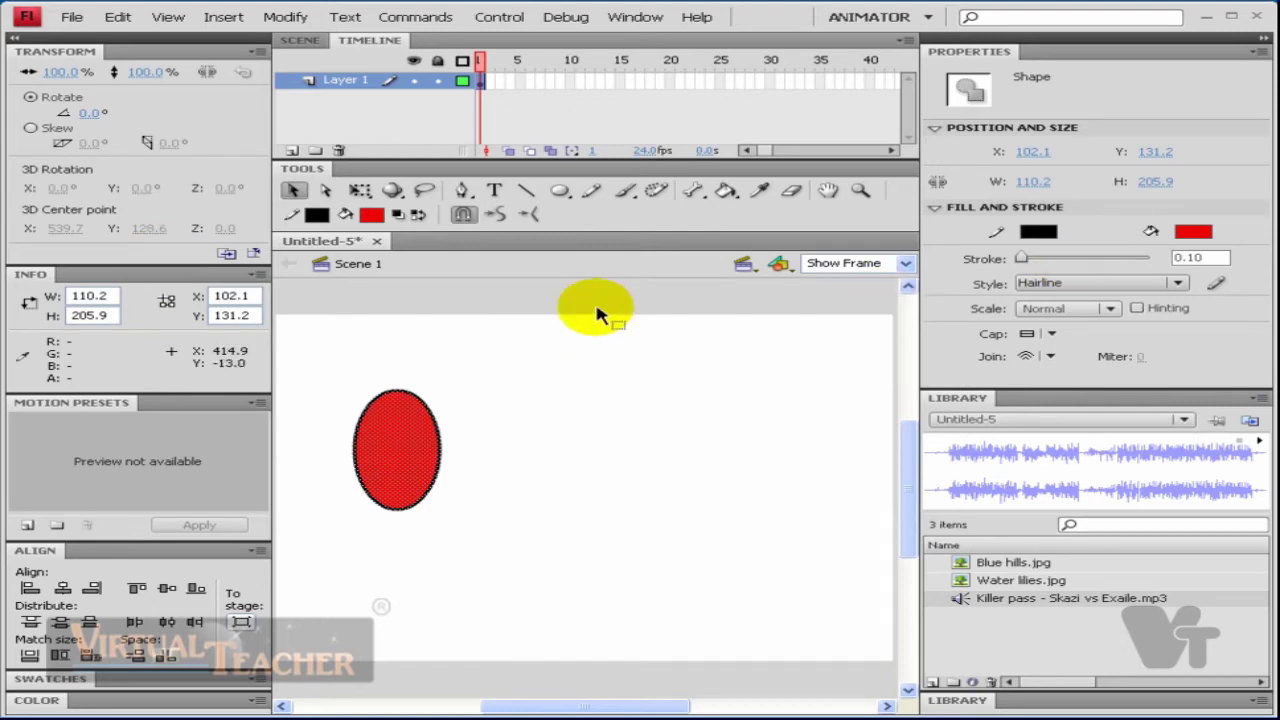
key("F8")
type("sound")
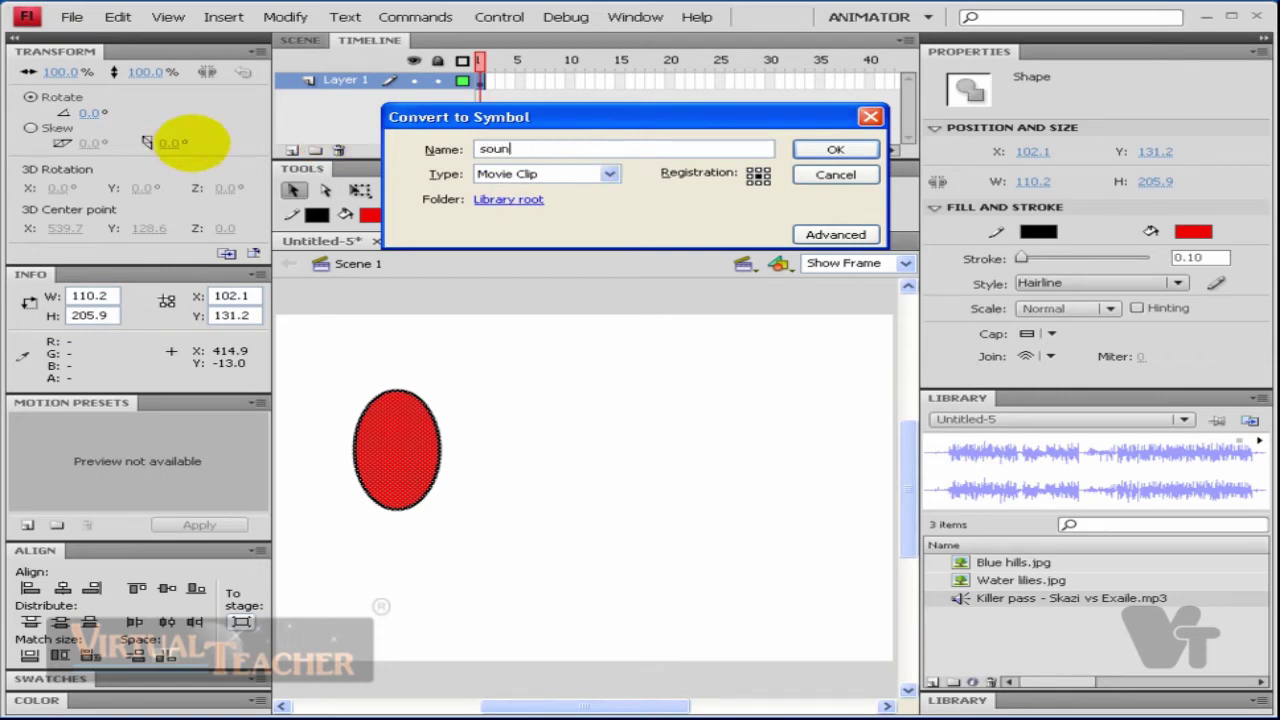
Step: Confirm the 'sound' movie clip and move the oval to the stage's right at frame 25
left_click(830, 150)
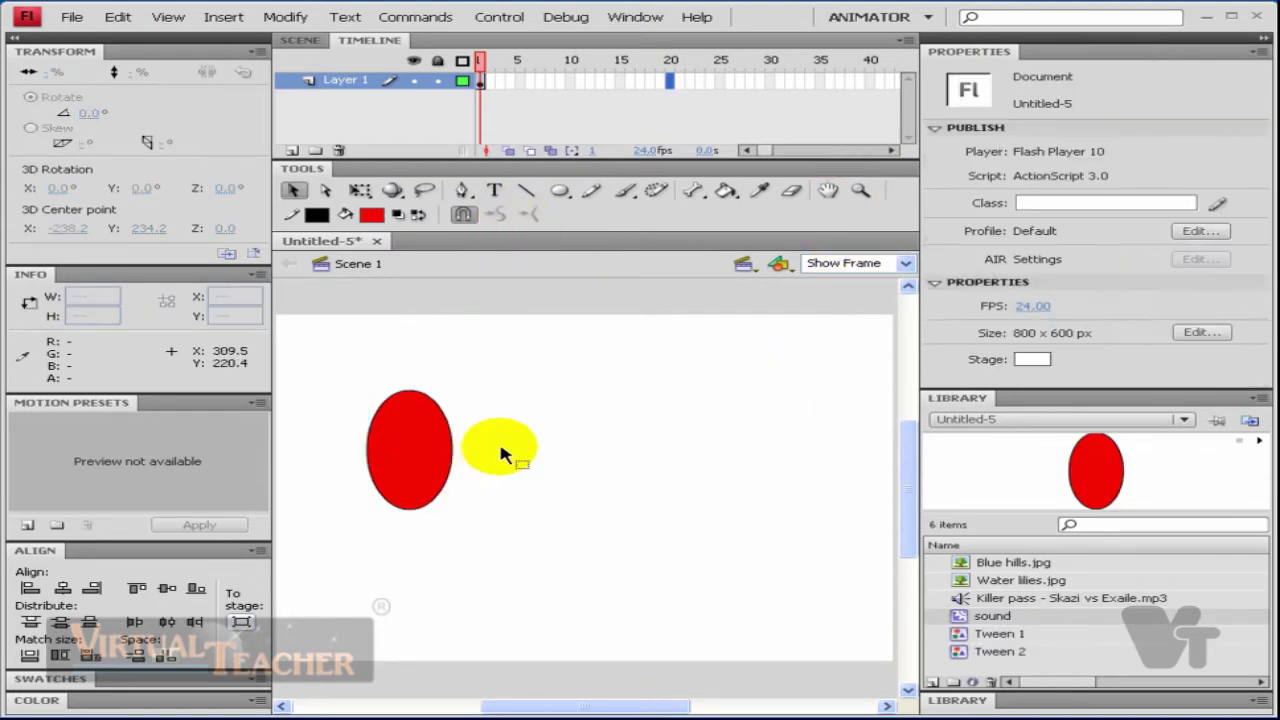
left_click(430, 440)
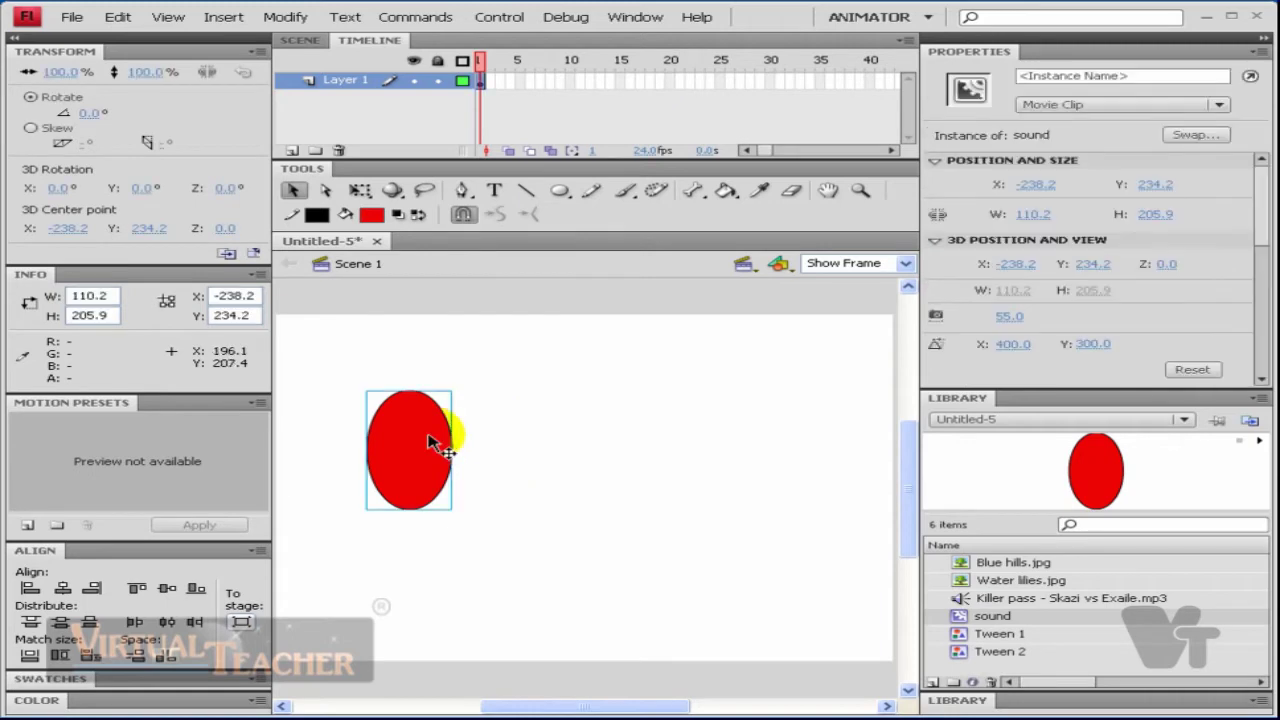
left_click(728, 80)
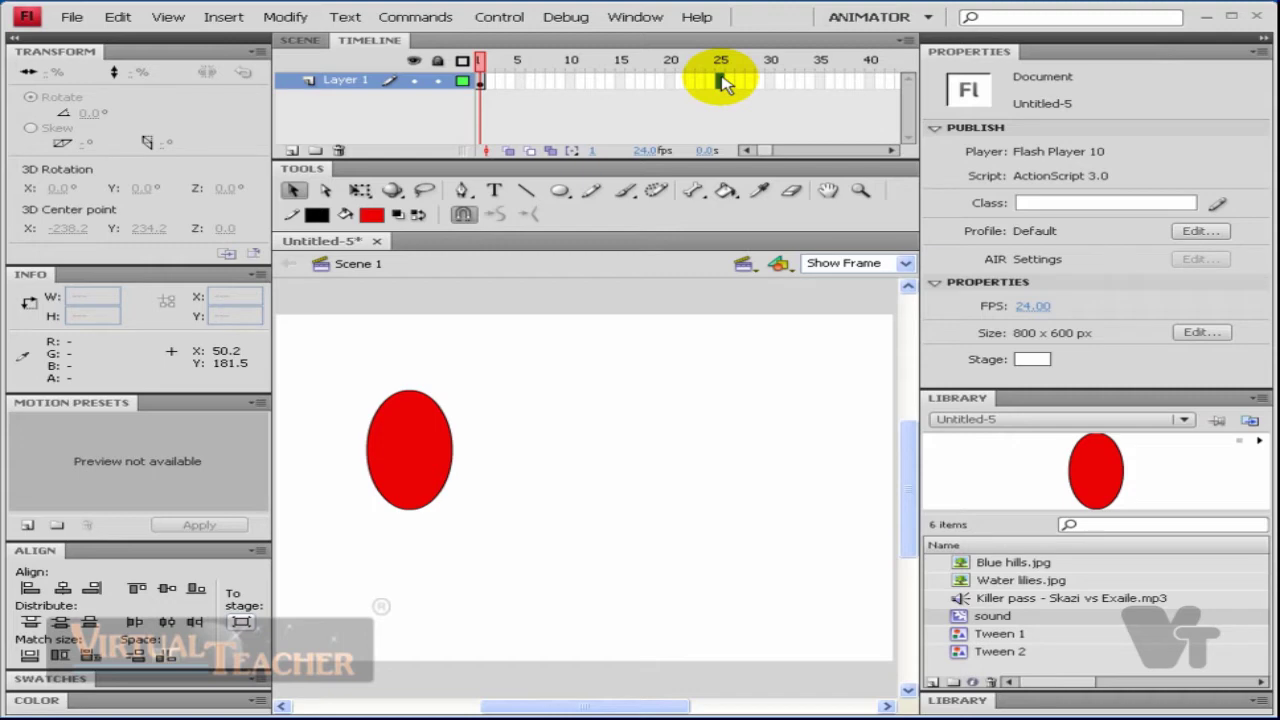
left_click(722, 80)
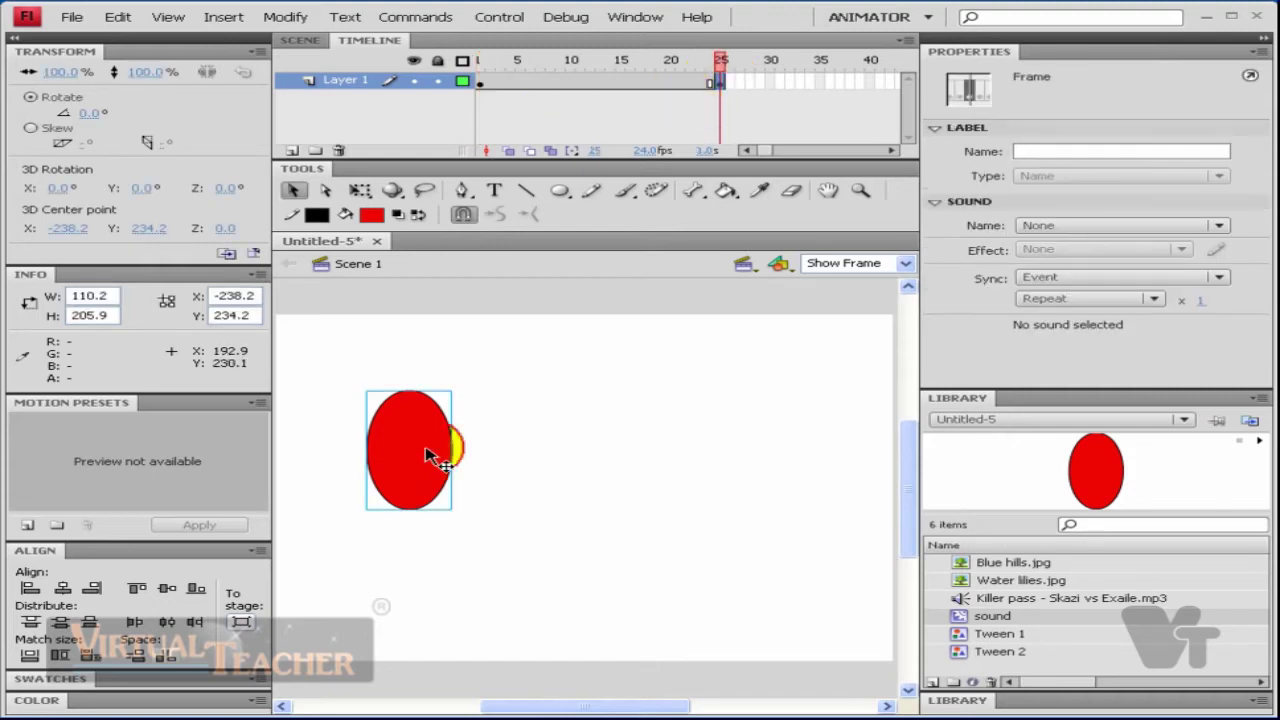
left_click_drag(428, 456, 728, 456)
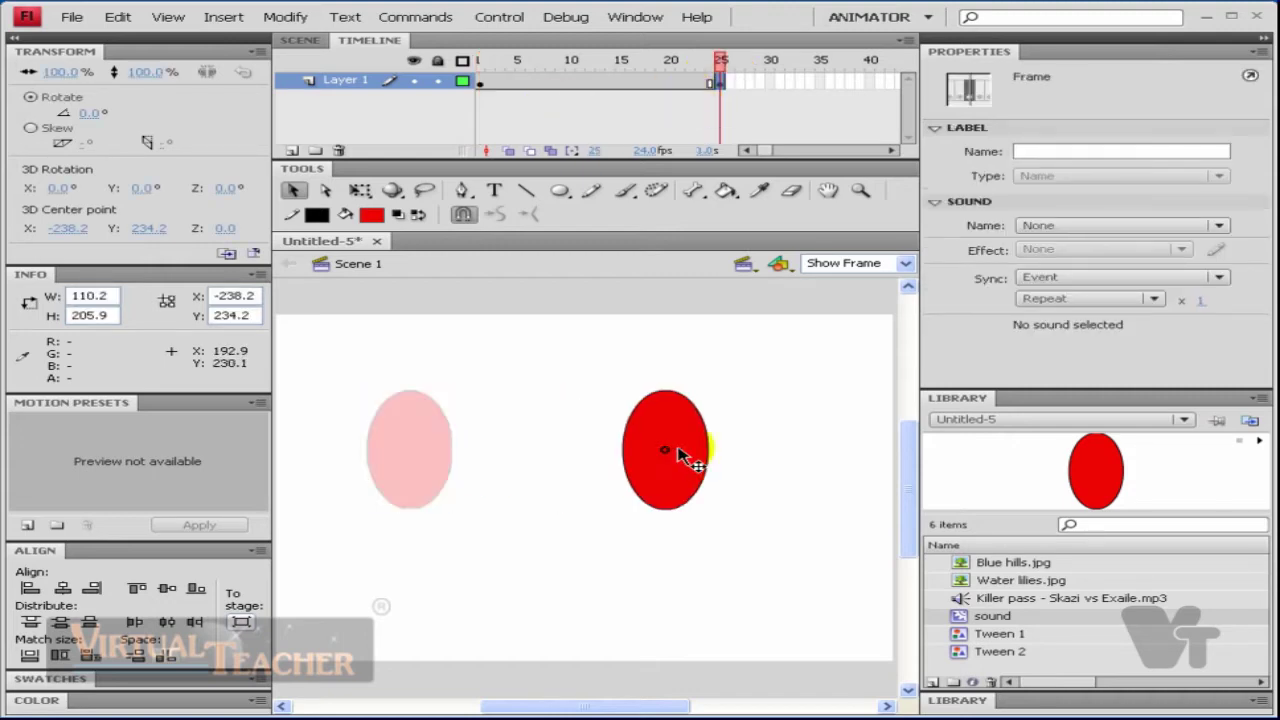
Step: Select all of Layer 1's frames and bring up their frame context menu
left_click(413, 80)
left_click(370, 85)
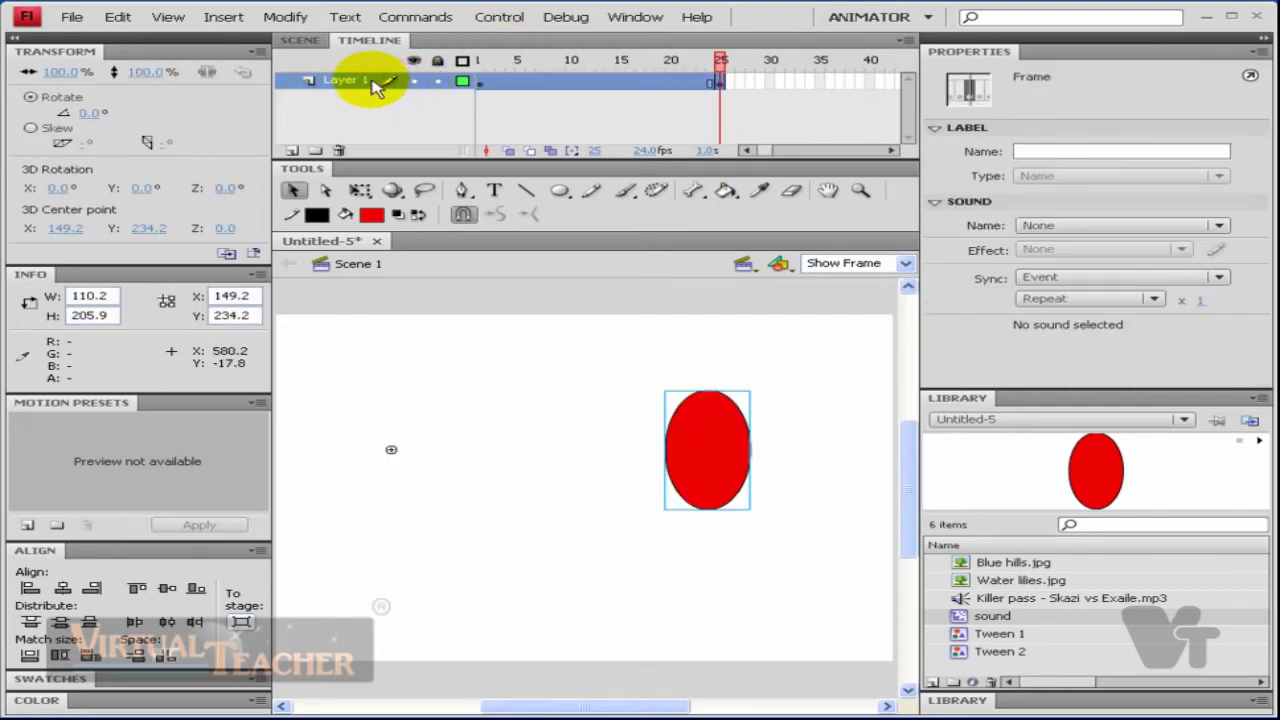
right_click(660, 80)
Step: Add a classic tween across frames 1–25 with Rotate set to CW
left_click(705, 125)
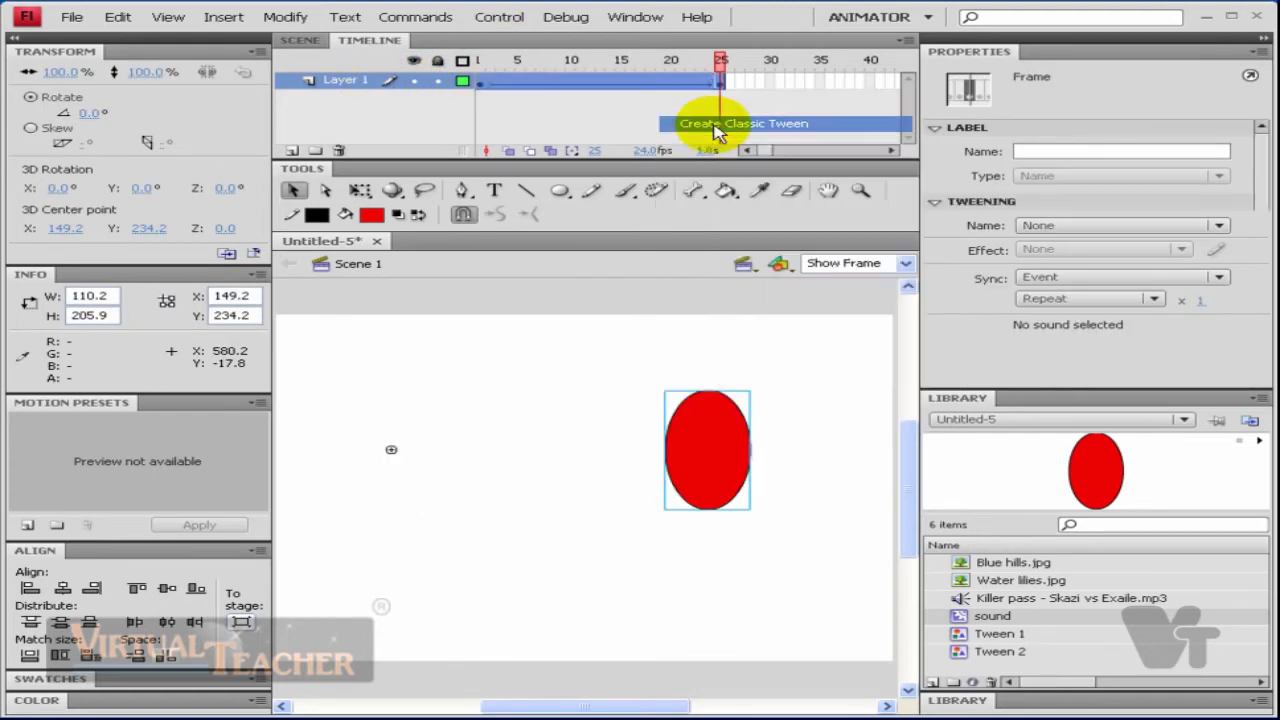
mouse_move(735, 70)
left_mouse_down()
mouse_move(300, 78)
mouse_move(722, 68)
left_mouse_up()
left_click(1050, 256)
left_click(1048, 302)
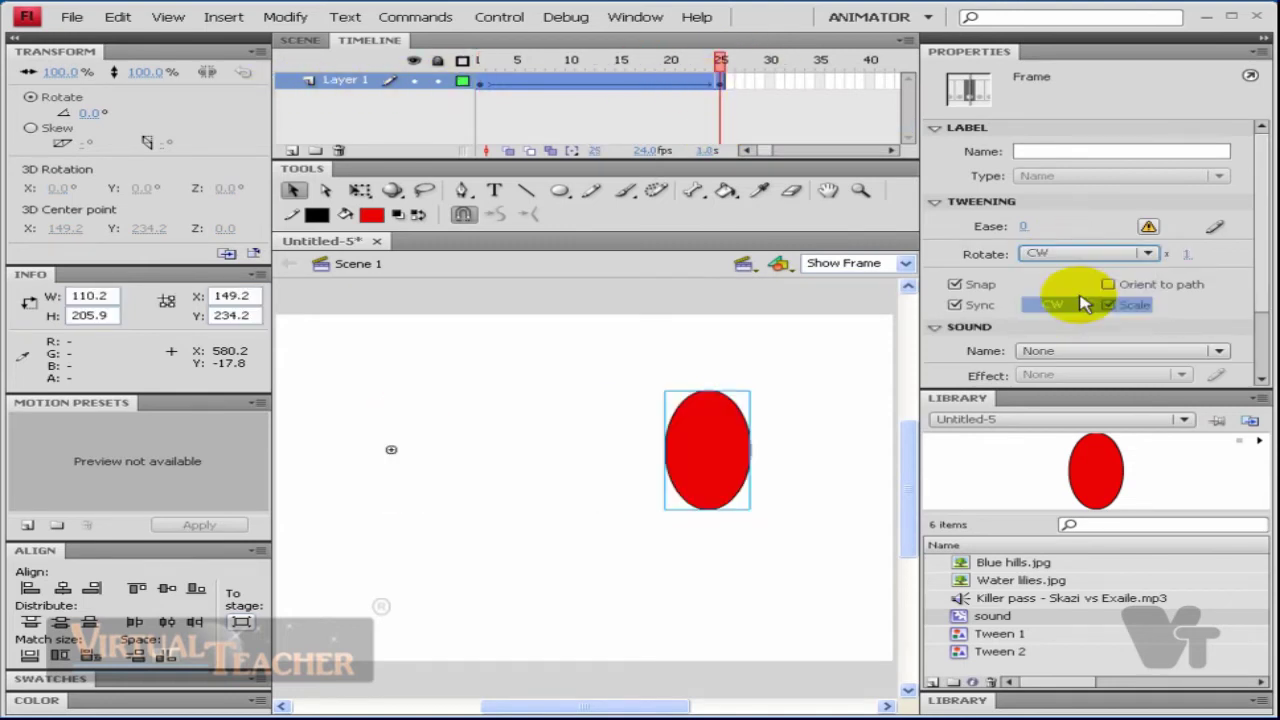
left_click_drag(722, 60, 486, 71)
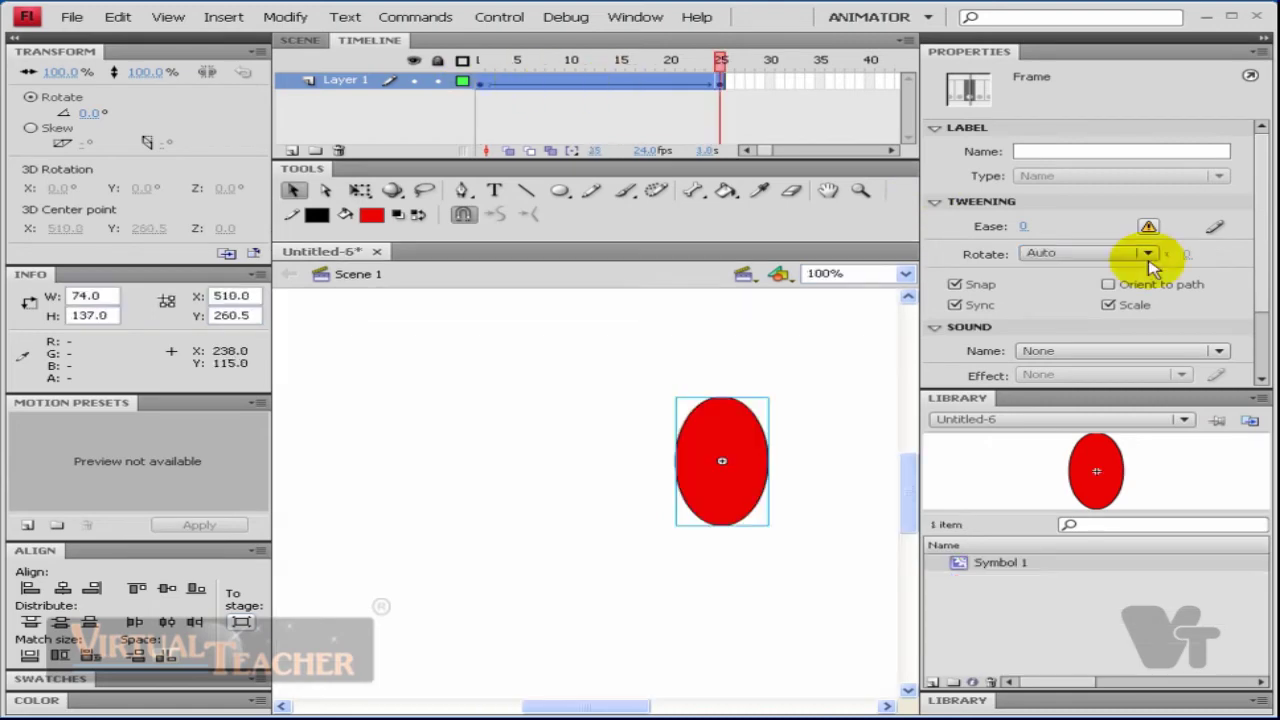
left_click(1148, 253)
left_click(1055, 304)
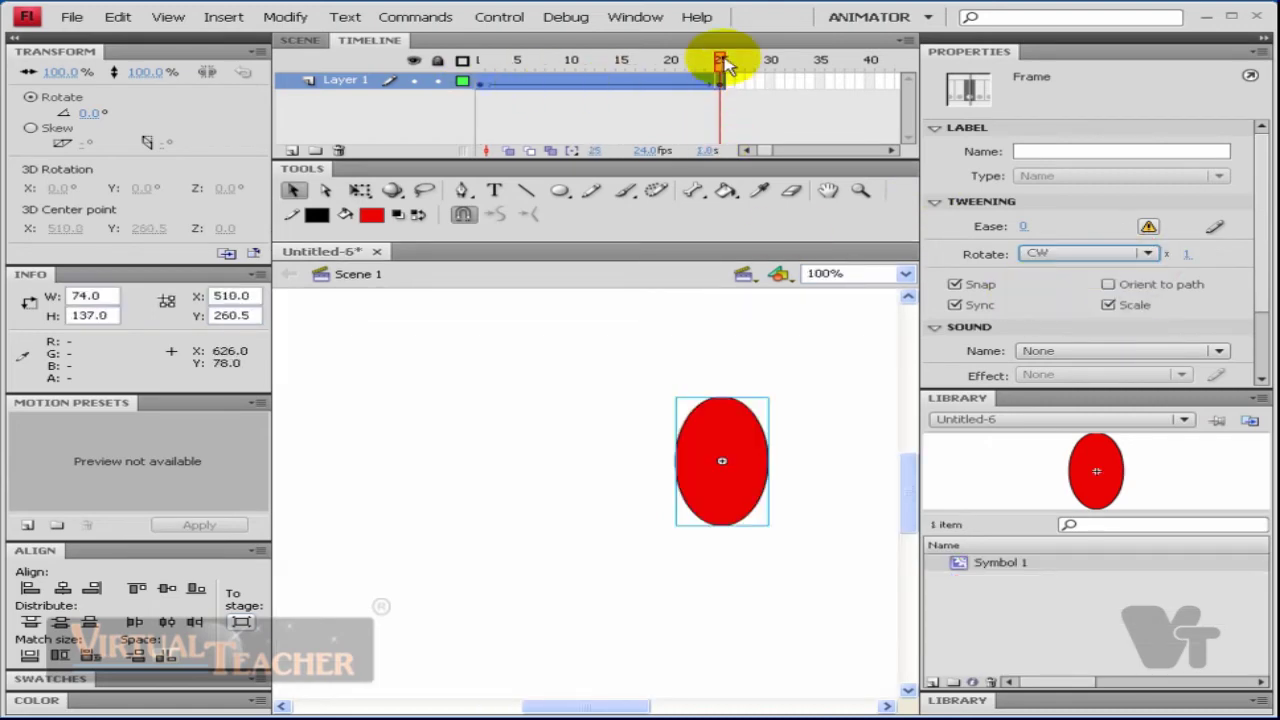
Step: Scrub the tween from frame 1 to 25, then select the Killer pass MP3 in the library
mouse_move(722, 60)
left_mouse_down()
mouse_move(470, 88)
mouse_move(686, 86)
mouse_move(560, 97)
mouse_move(766, 69)
mouse_move(460, 84)
mouse_move(757, 80)
mouse_move(400, 91)
mouse_move(757, 86)
mouse_move(365, 103)
mouse_move(757, 85)
left_mouse_up()
mouse_move(757, 85)
left_mouse_down()
mouse_move(423, 109)
mouse_move(663, 109)
mouse_move(766, 86)
left_mouse_up()
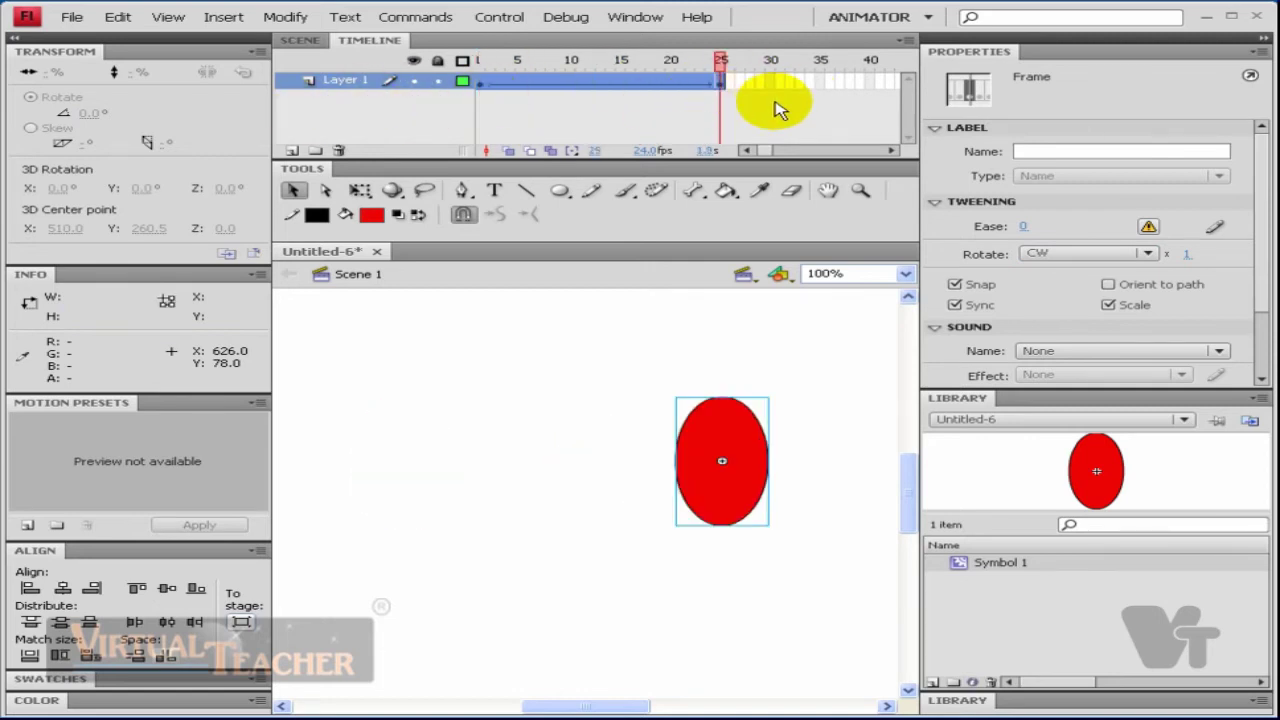
left_click(737, 337)
left_click(1015, 590)
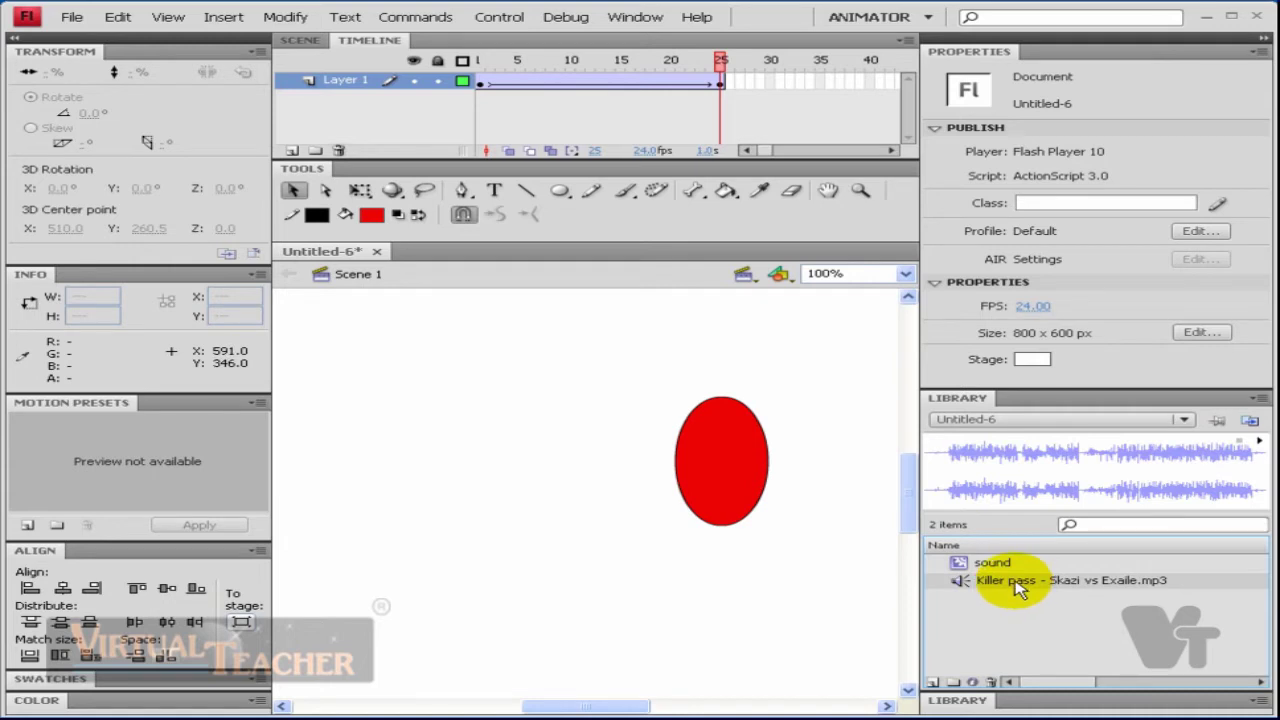
Step: Drop the Killer pass MP3 onto the oval and drag the tween's end keyframe to frame 33
left_click_drag(1015, 590, 733, 467)
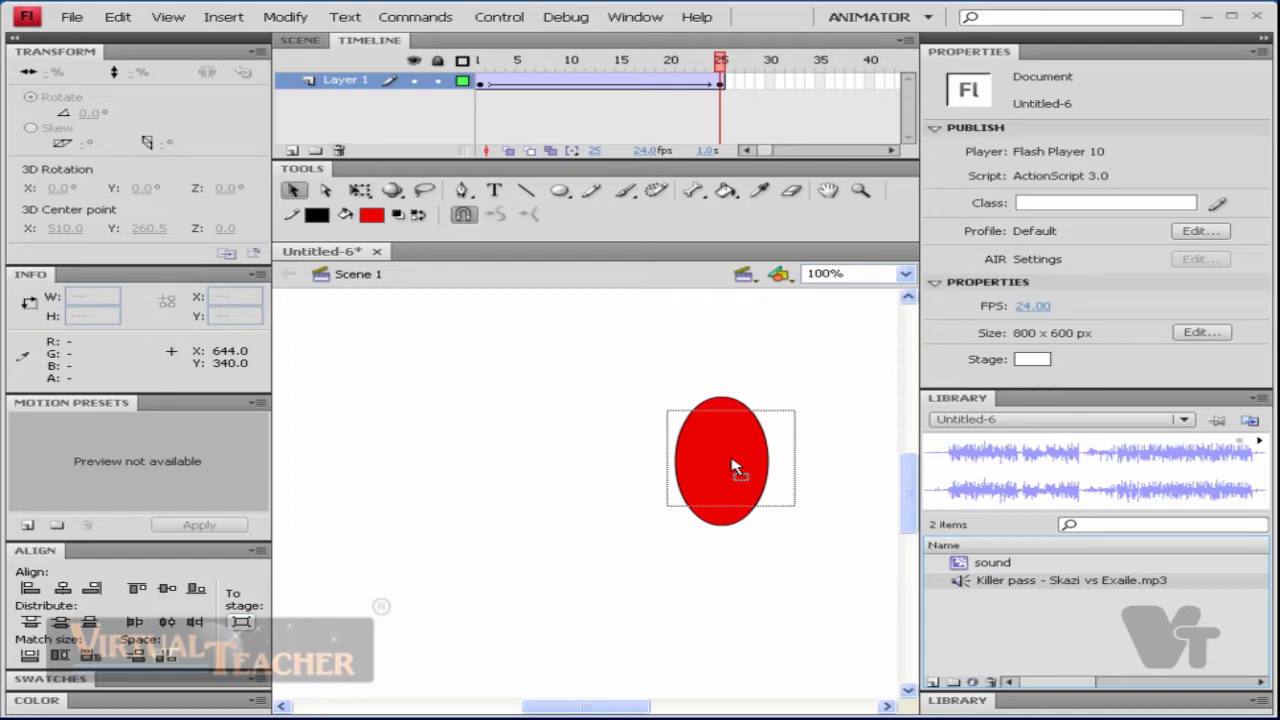
left_click(733, 467)
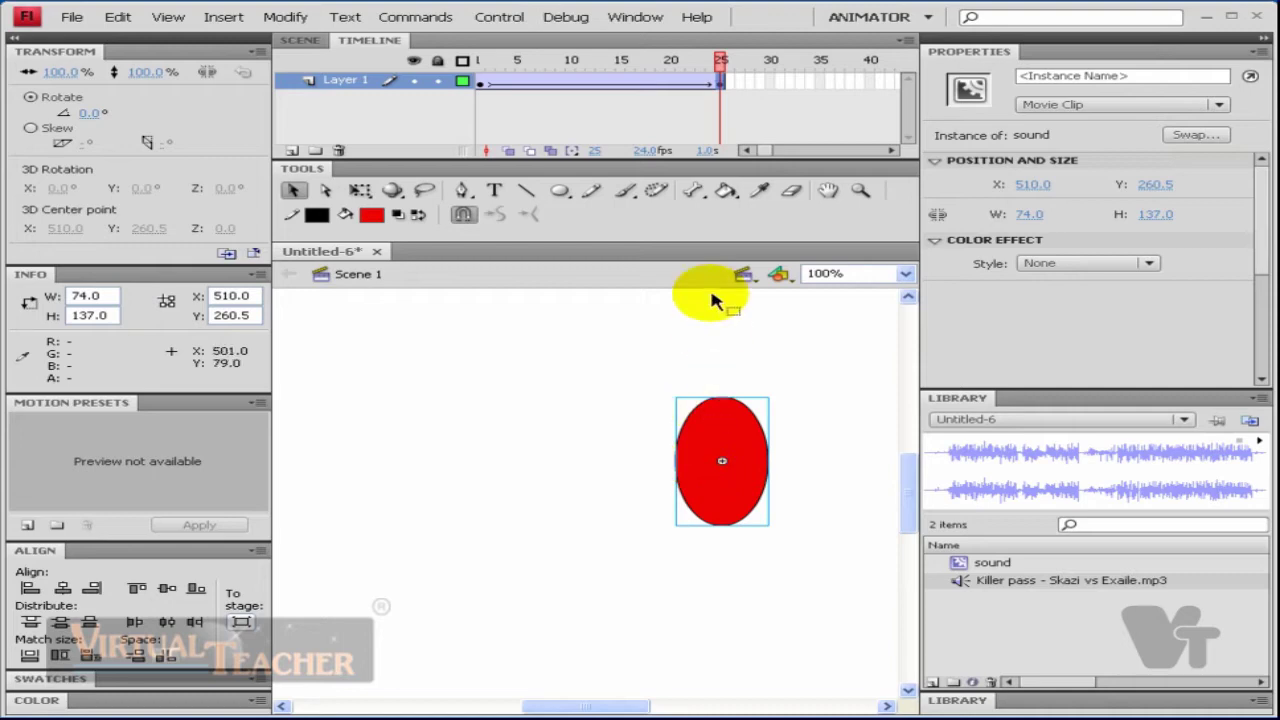
left_click(571, 80)
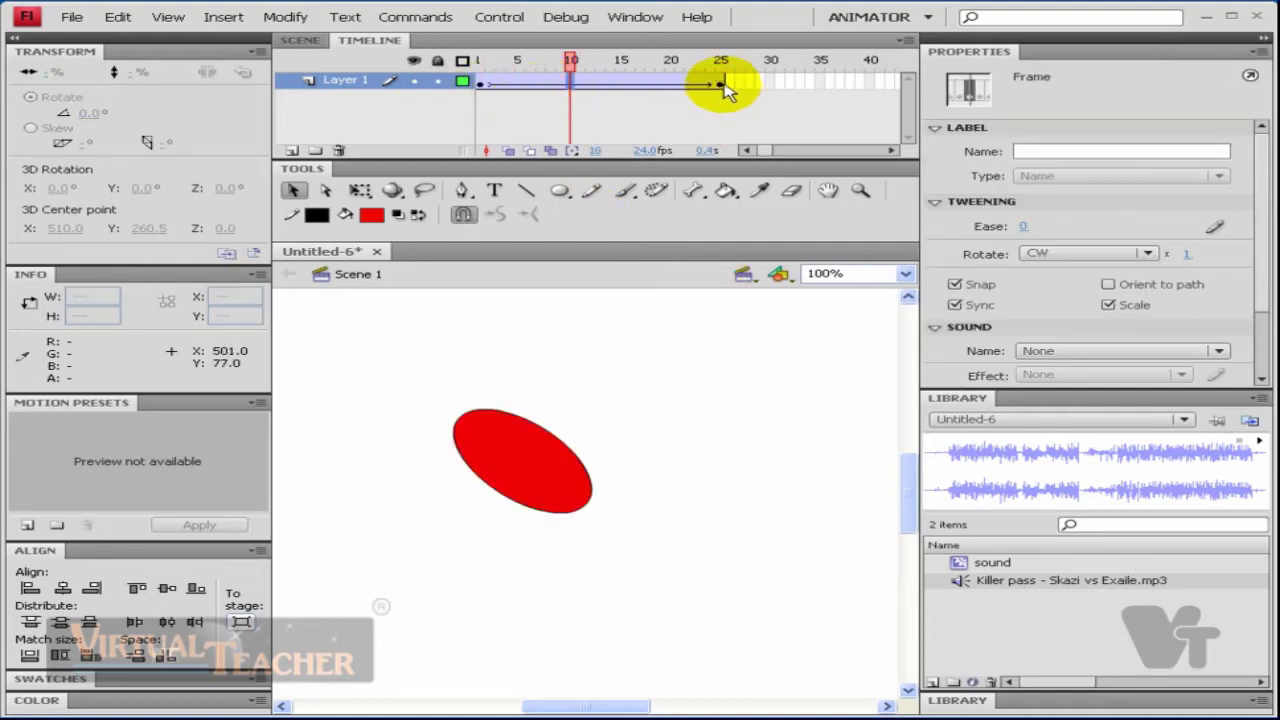
left_click_drag(722, 85, 800, 85)
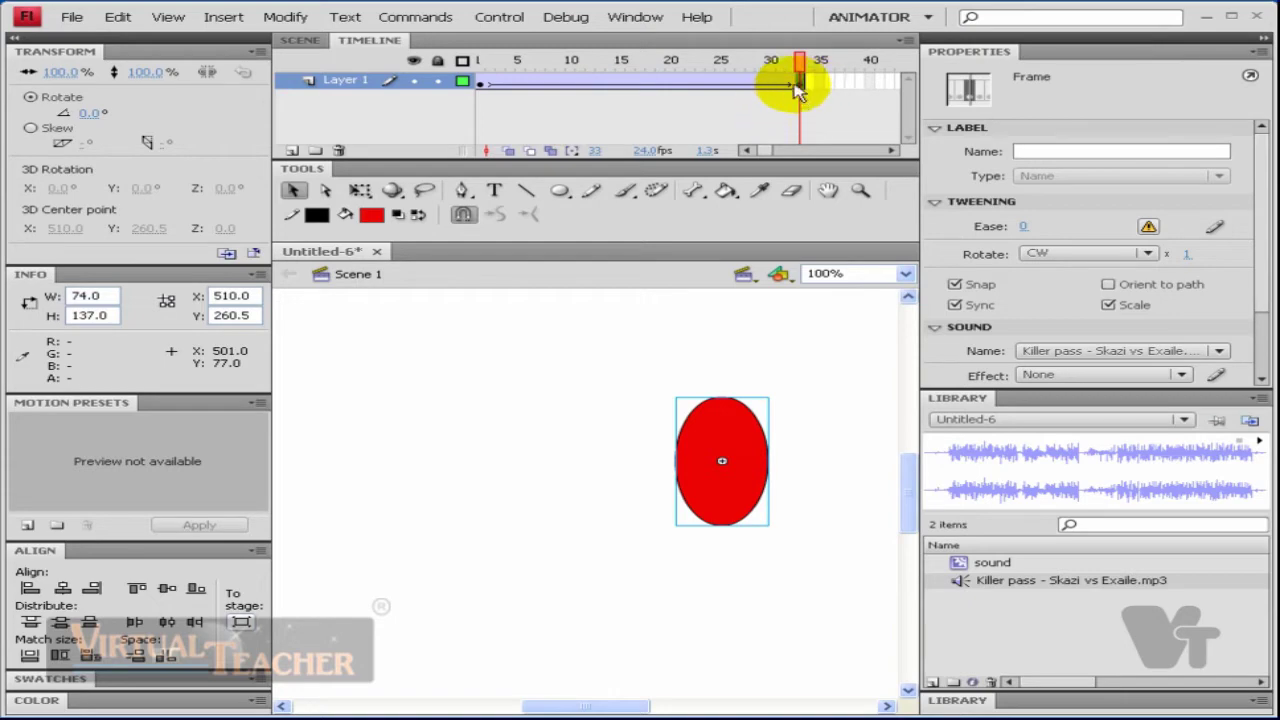
Step: Step through frames 10, 6 and 3 to preview the ellipse's rotation
left_click(571, 82)
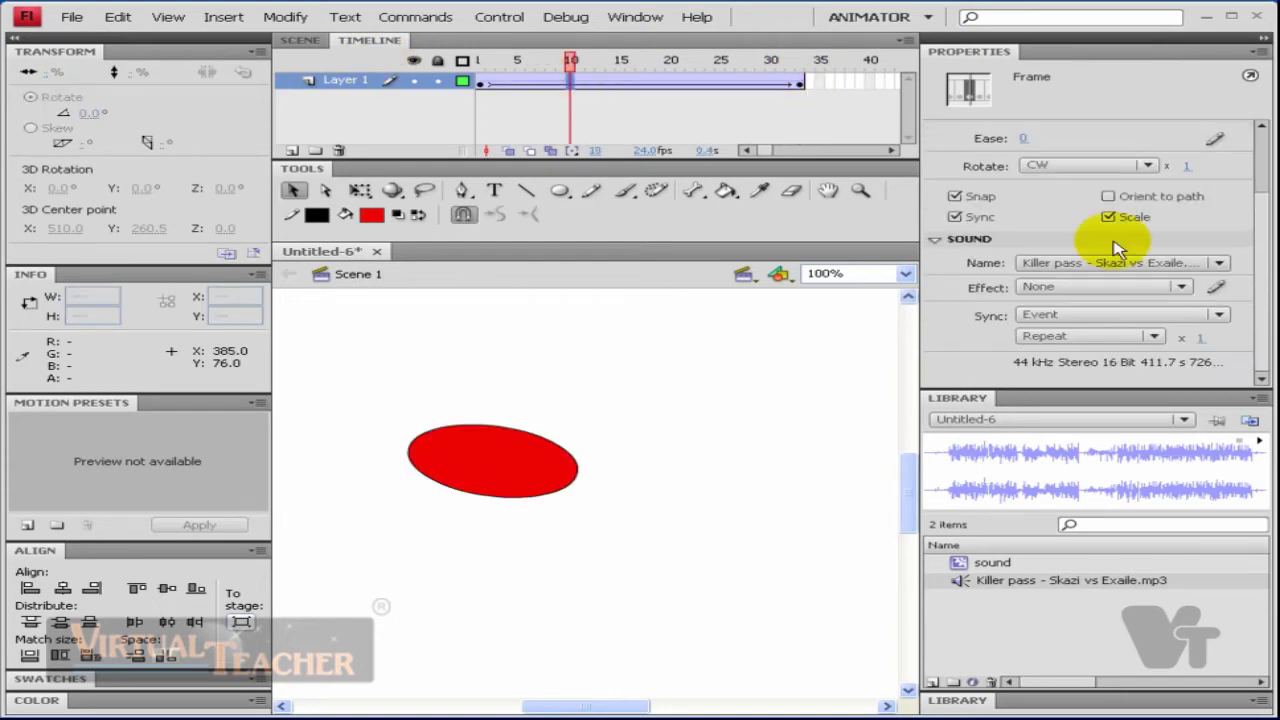
left_click(531, 82)
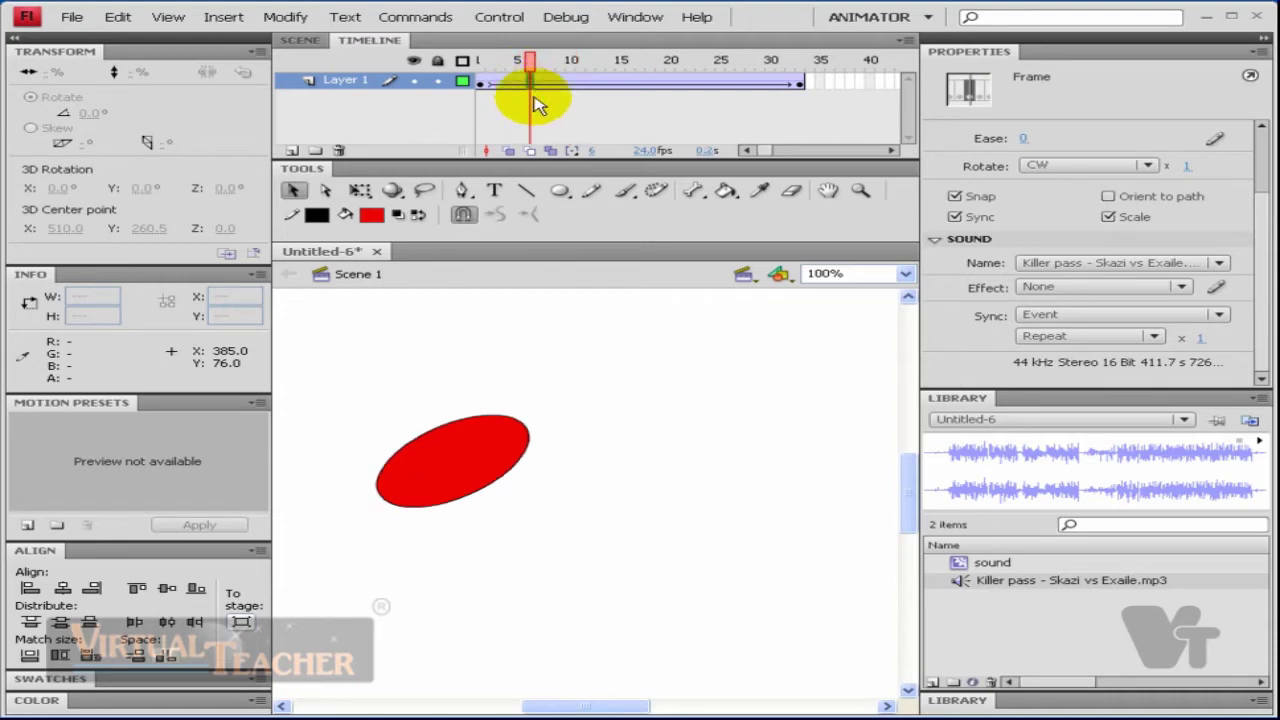
mouse_move(535, 100)
left_mouse_down()
mouse_move(586, 86)
mouse_move(500, 86)
mouse_move(512, 90)
left_mouse_up()
left_click(440, 437)
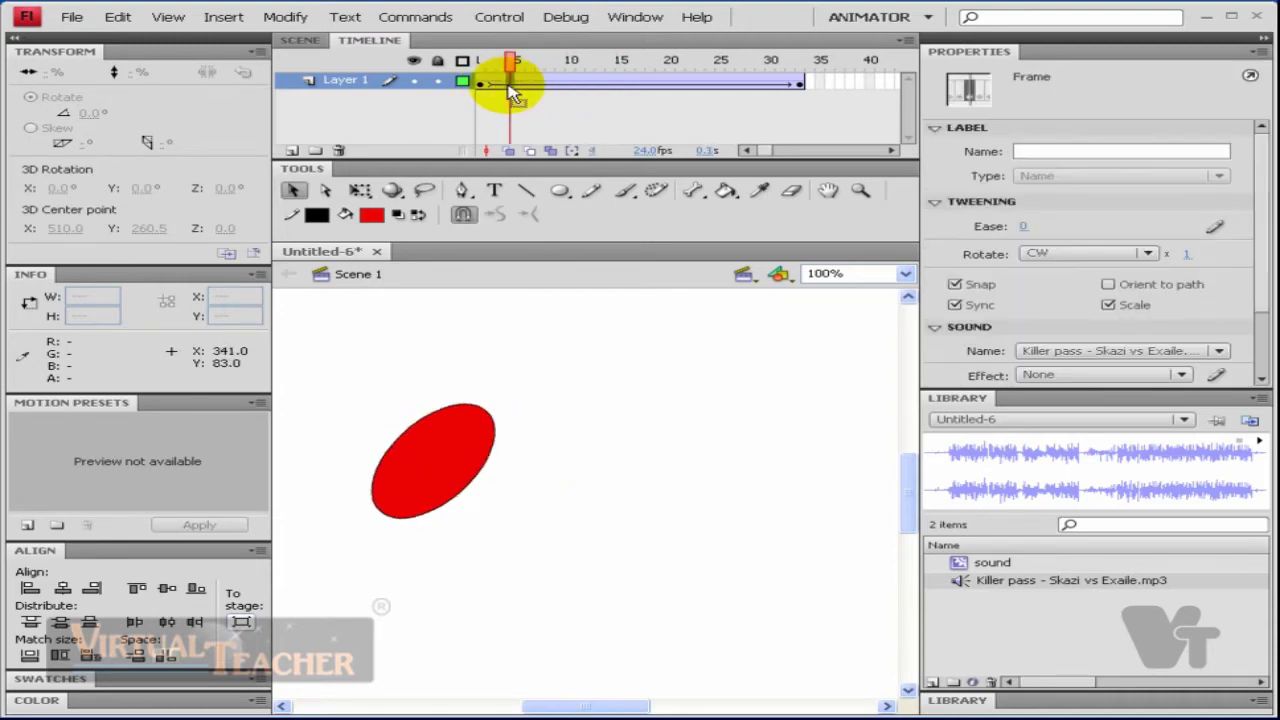
scroll(1250, 290, "down", 3)
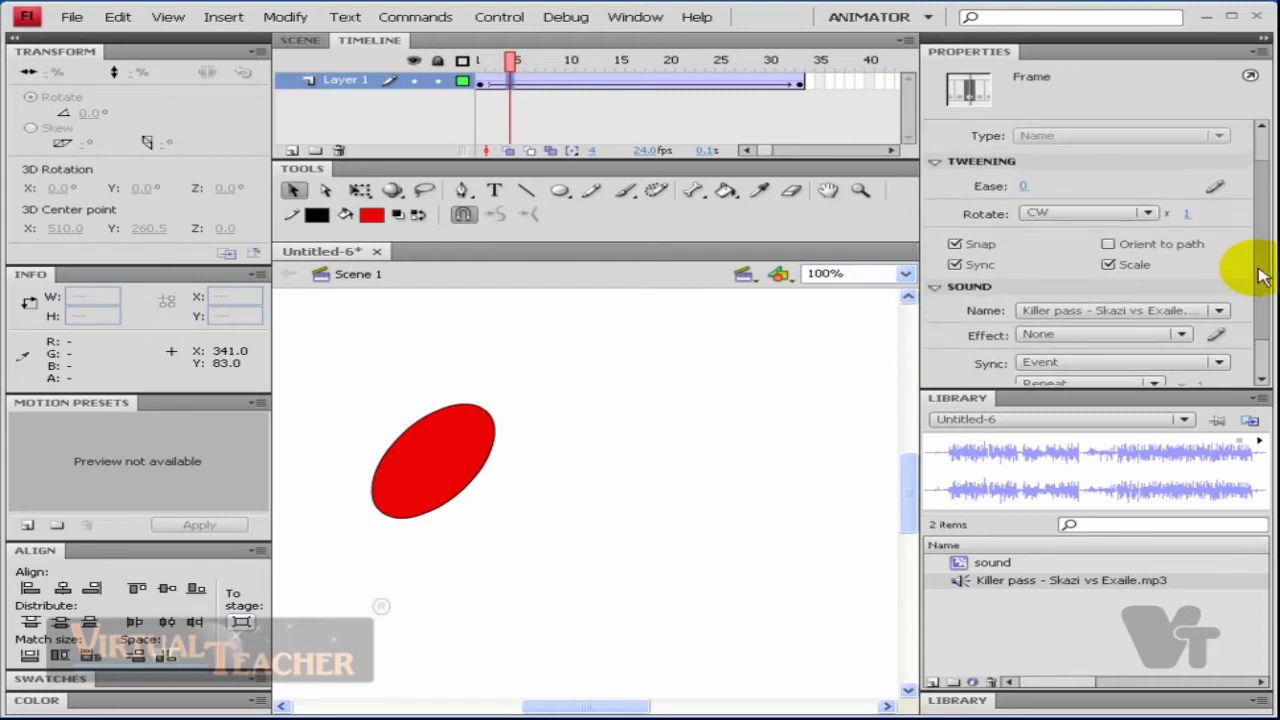
scroll(1255, 270, "up", 3)
scroll(1248, 250, "down", 3)
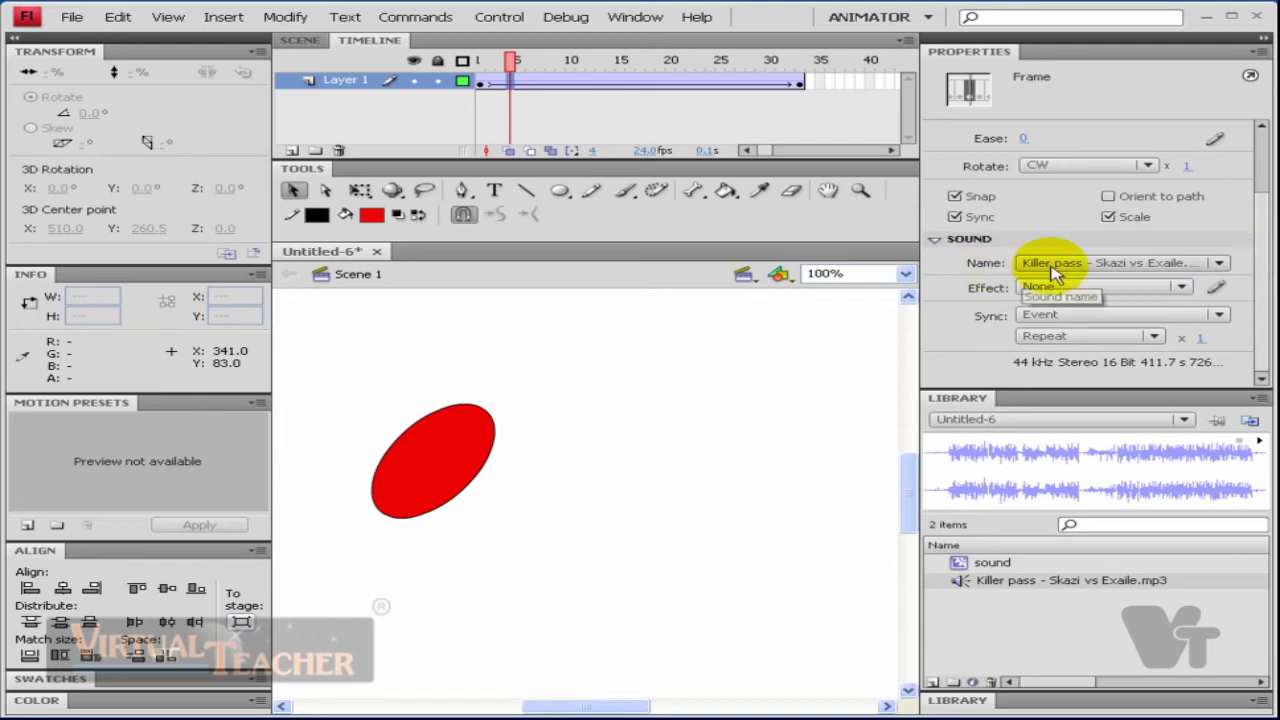
left_click(1212, 263)
left_click(1212, 302)
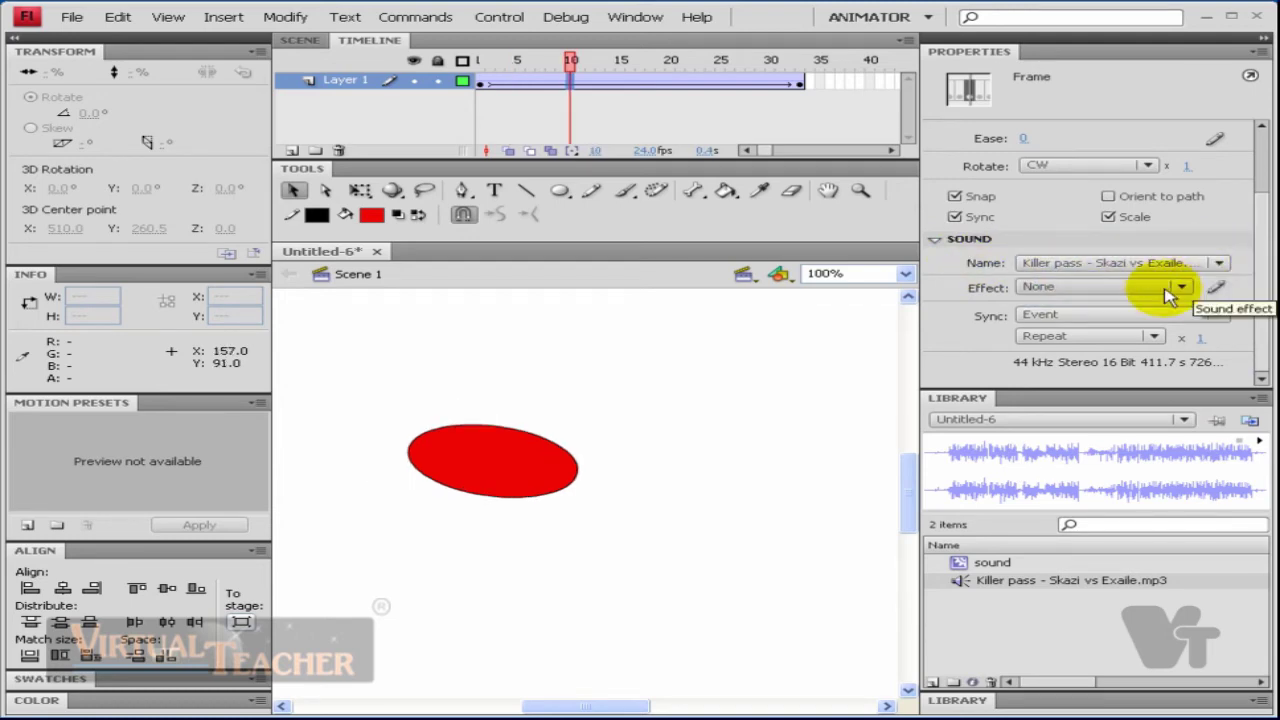
left_click(1184, 290)
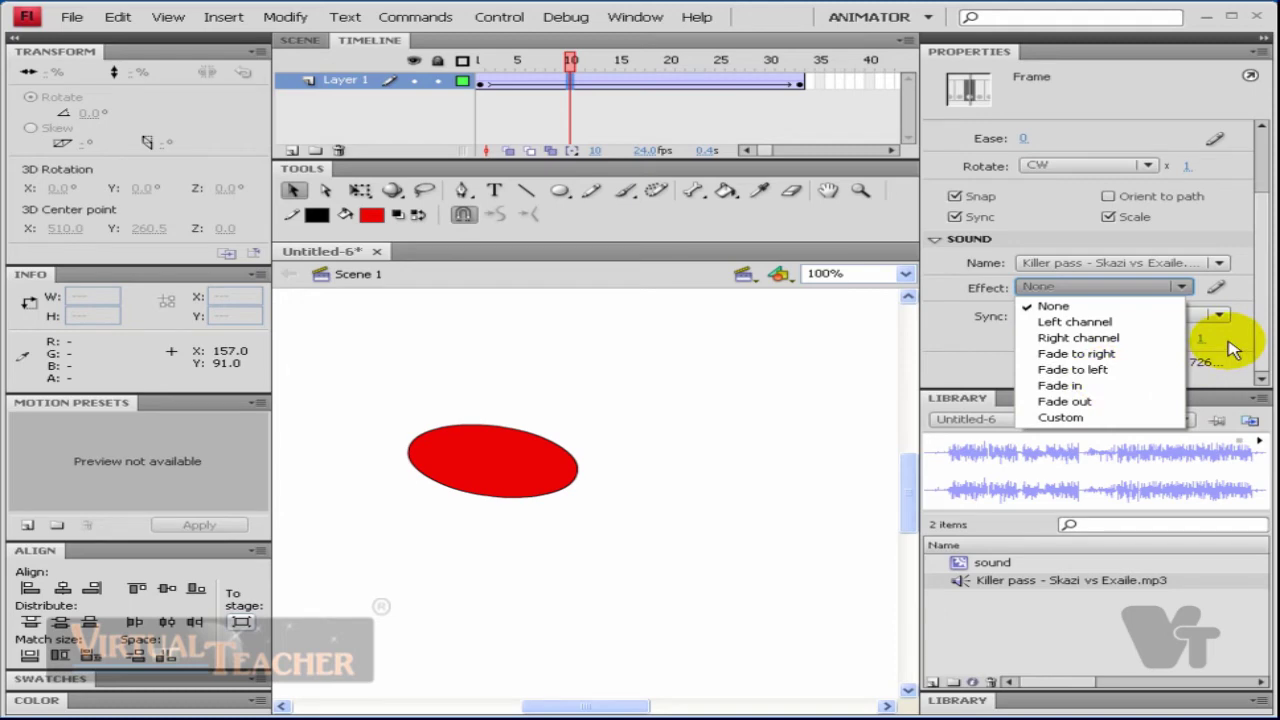
left_click(1157, 310)
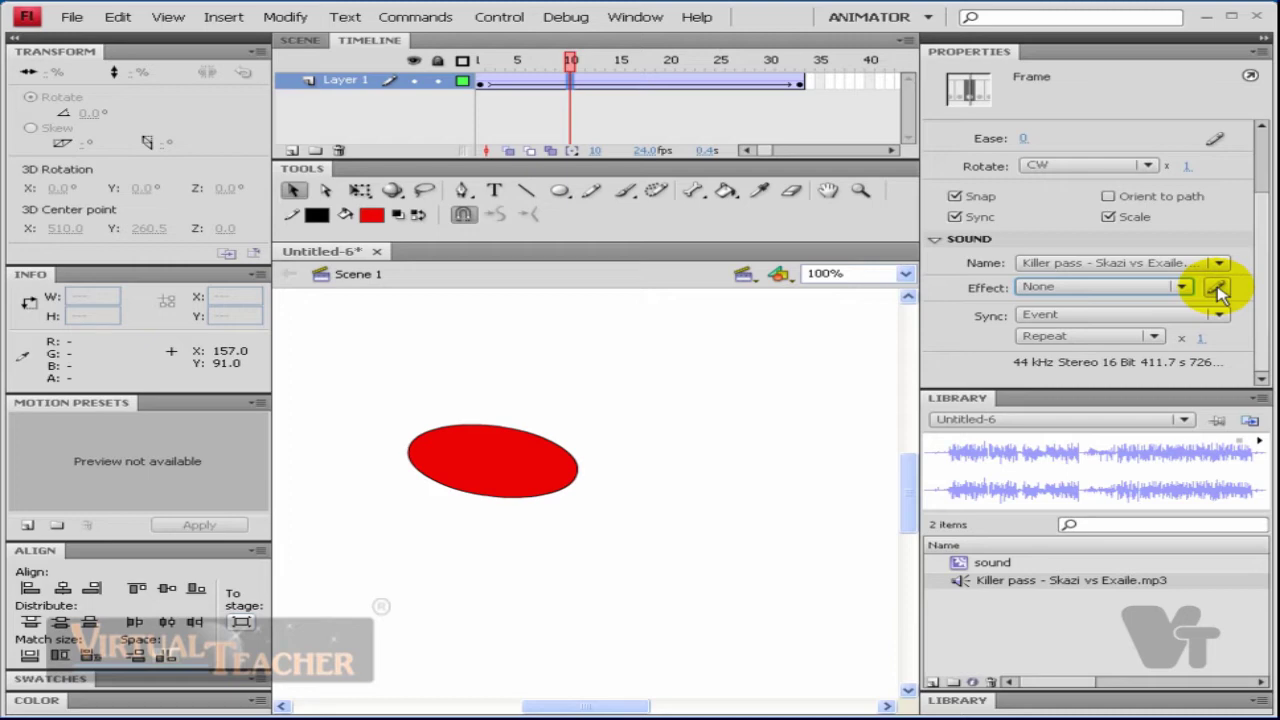
left_click(1218, 290)
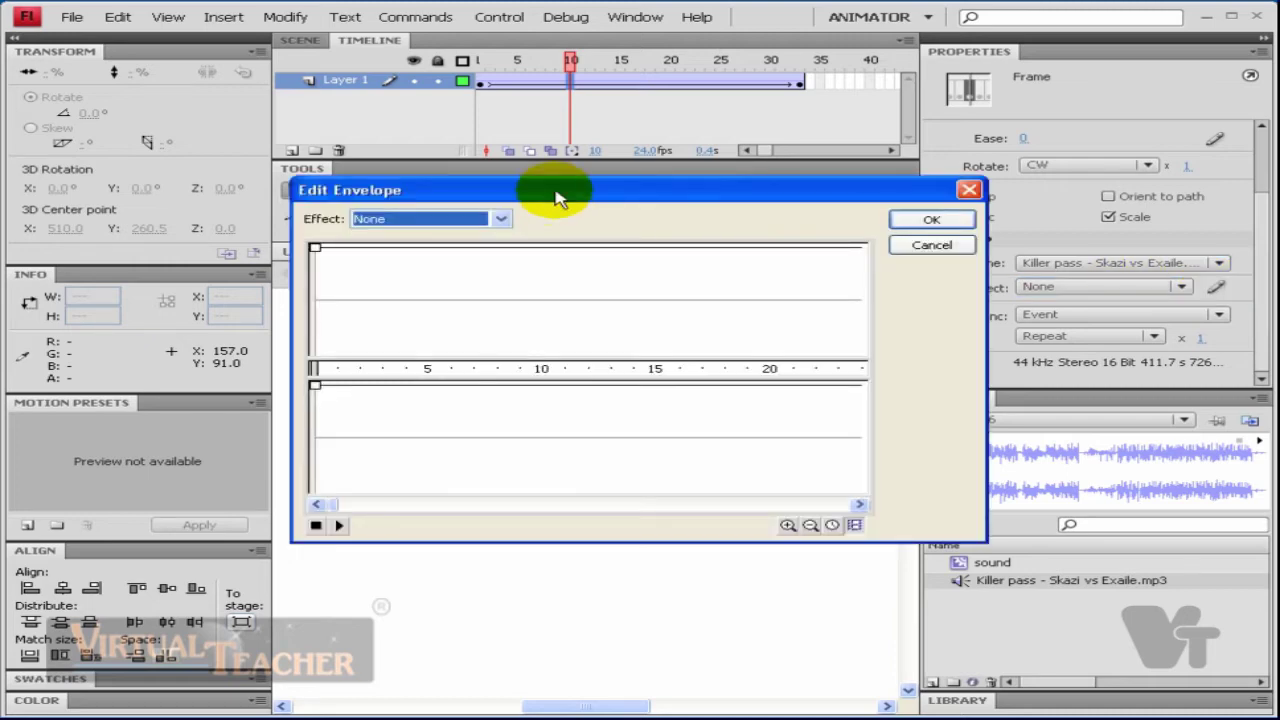
left_click_drag(557, 192, 508, 186)
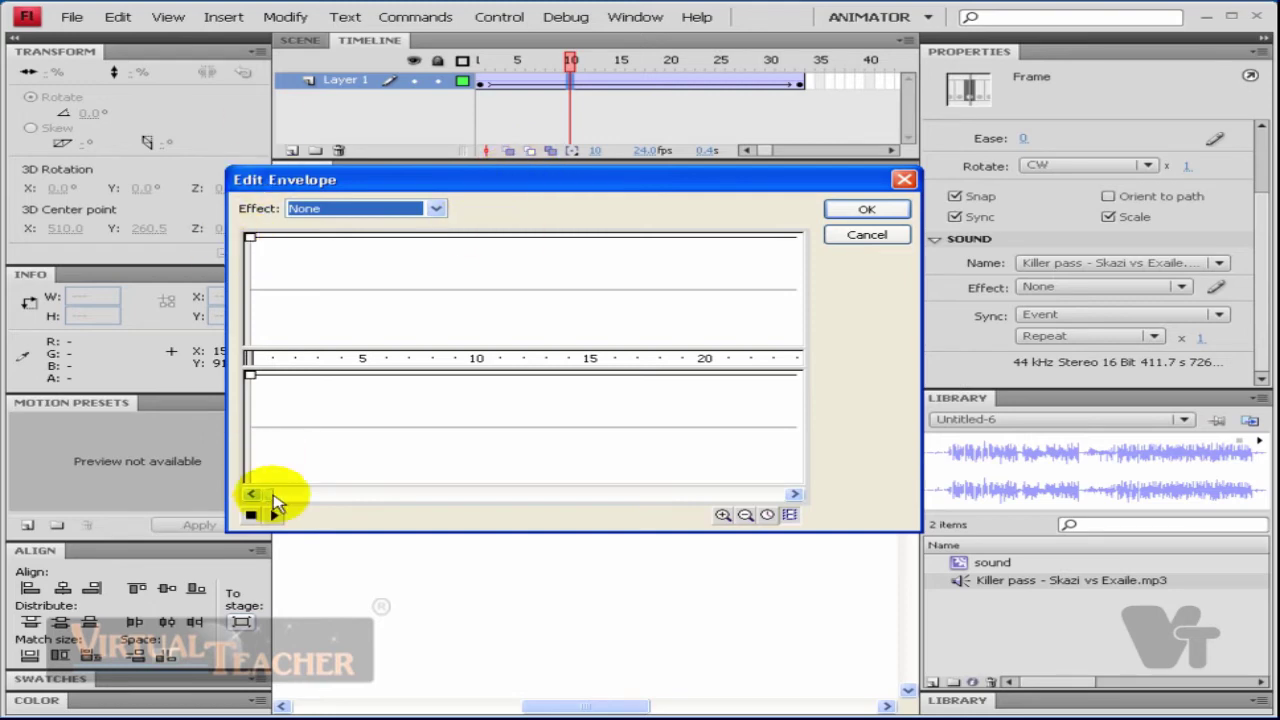
mouse_move(274, 497)
left_mouse_down()
mouse_move(495, 497)
mouse_move(460, 494)
left_mouse_up()
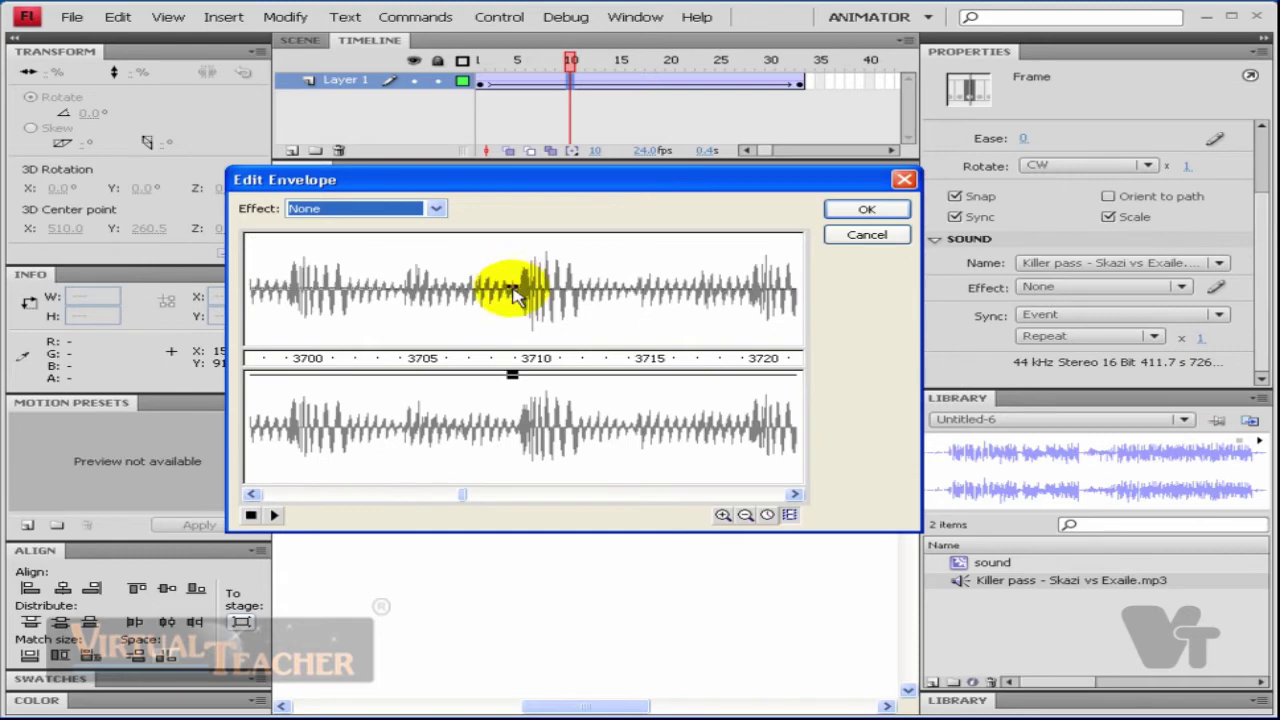
mouse_move(515, 292)
left_mouse_down()
mouse_move(518, 243)
mouse_move(520, 337)
mouse_move(523, 237)
left_mouse_up()
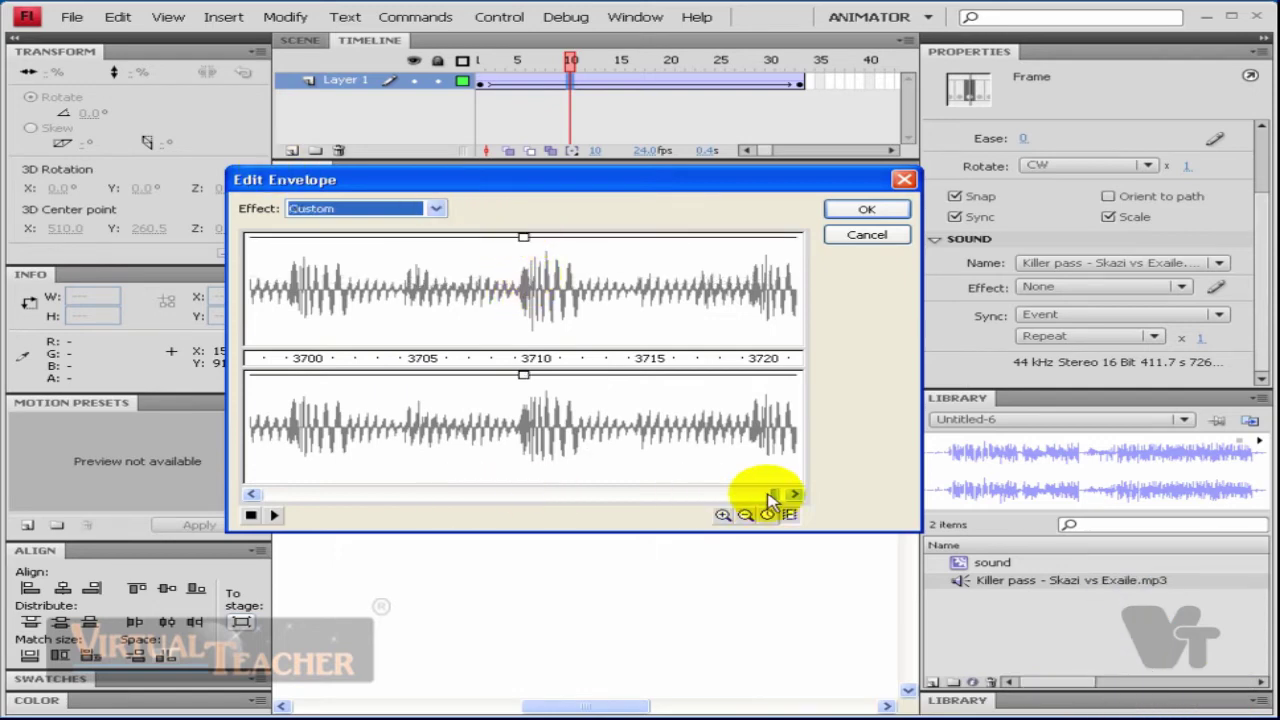
left_click_drag(795, 497, 694, 497)
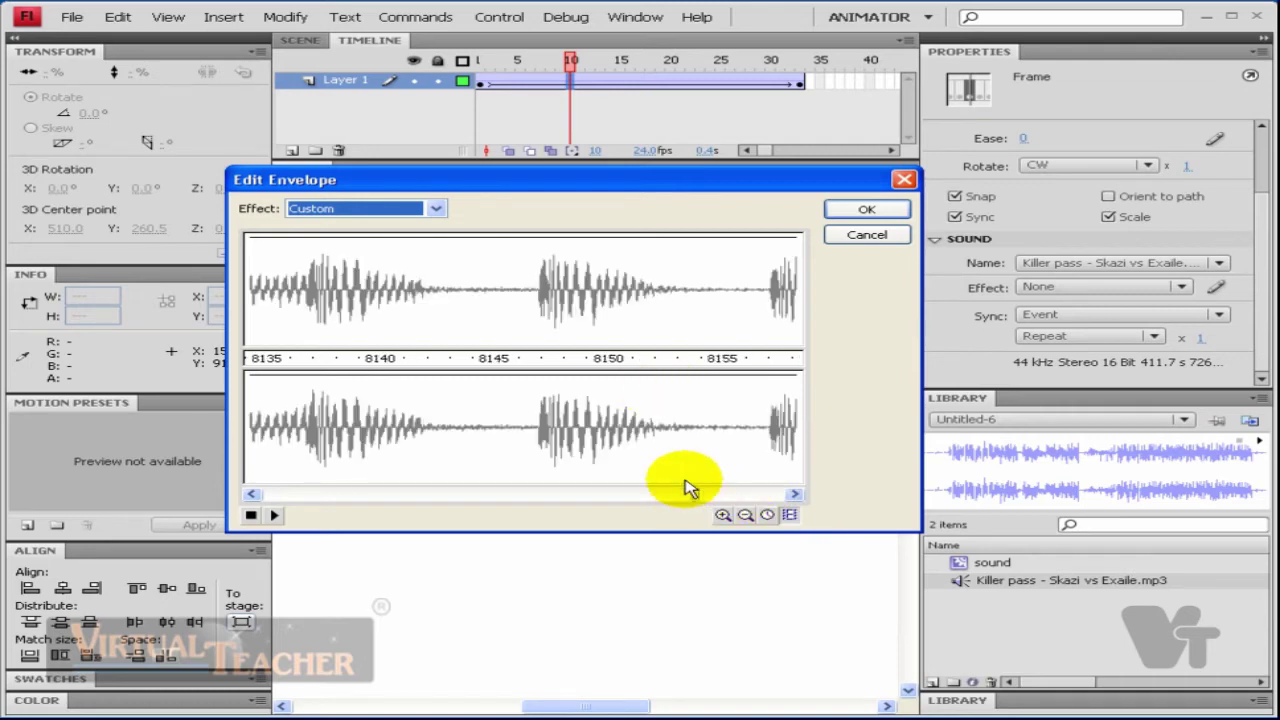
left_click(790, 515)
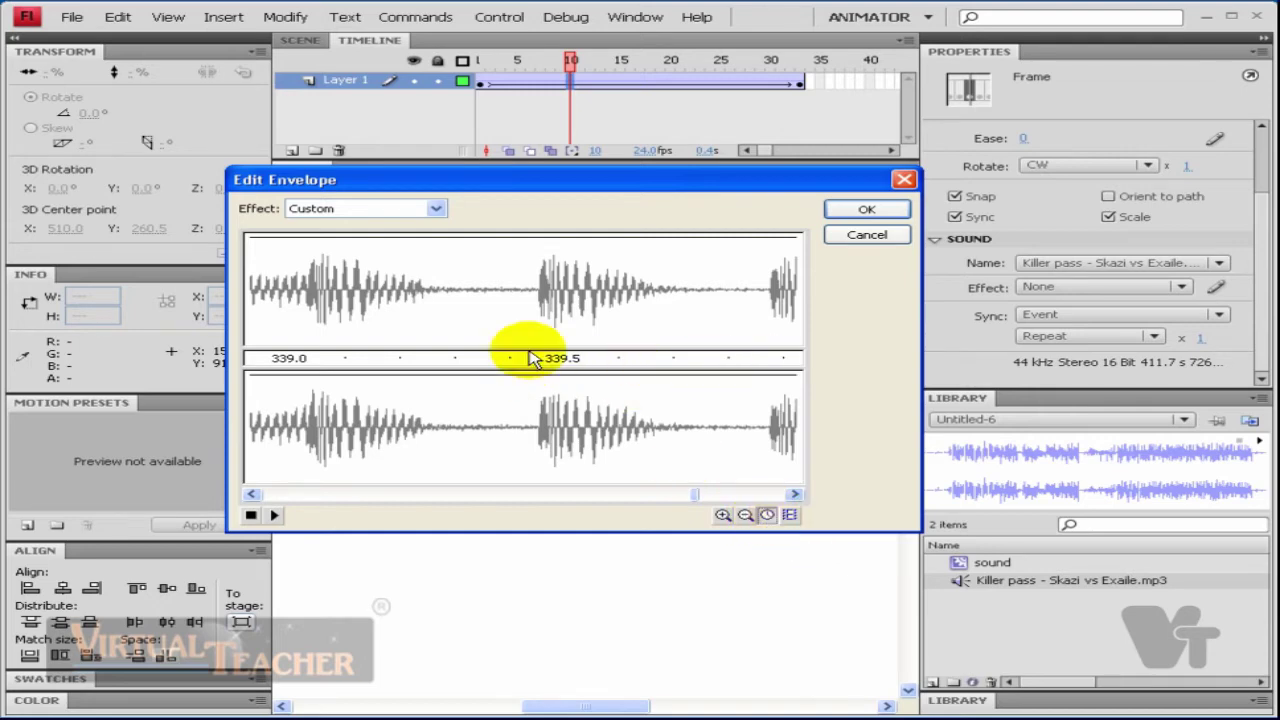
left_click(790, 514)
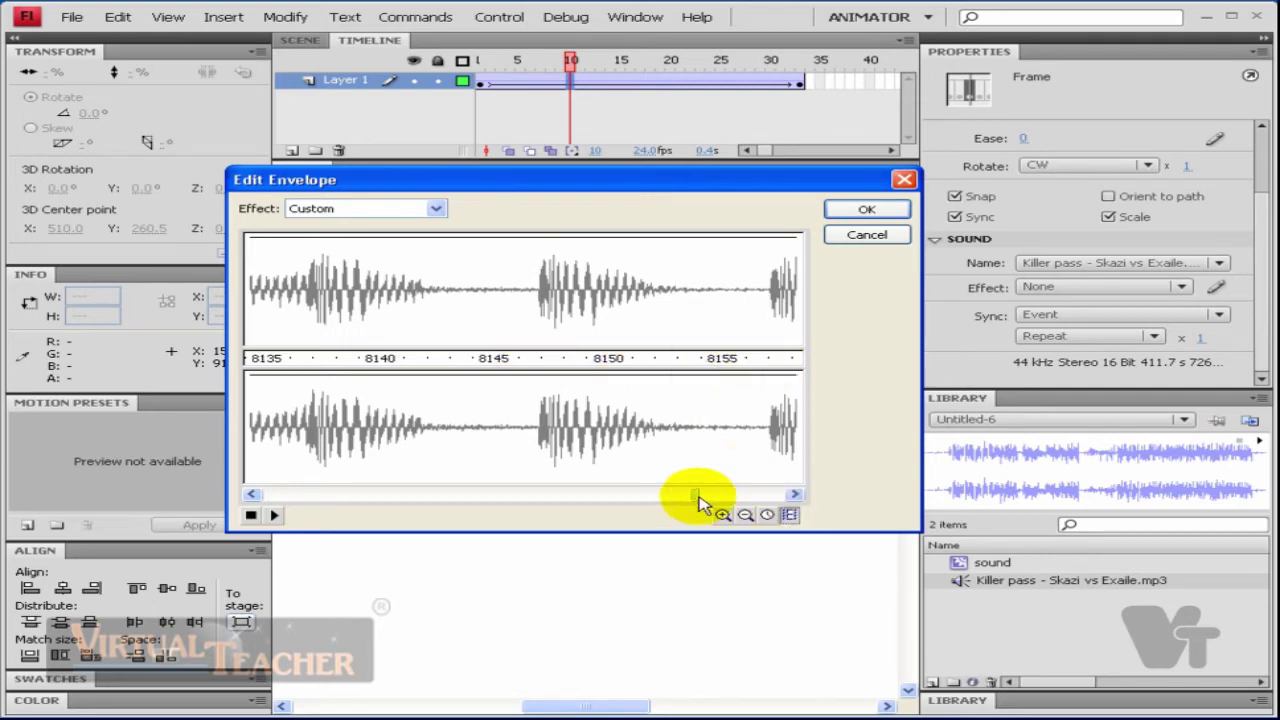
left_click_drag(694, 494, 255, 494)
left_click_drag(251, 237, 243, 297)
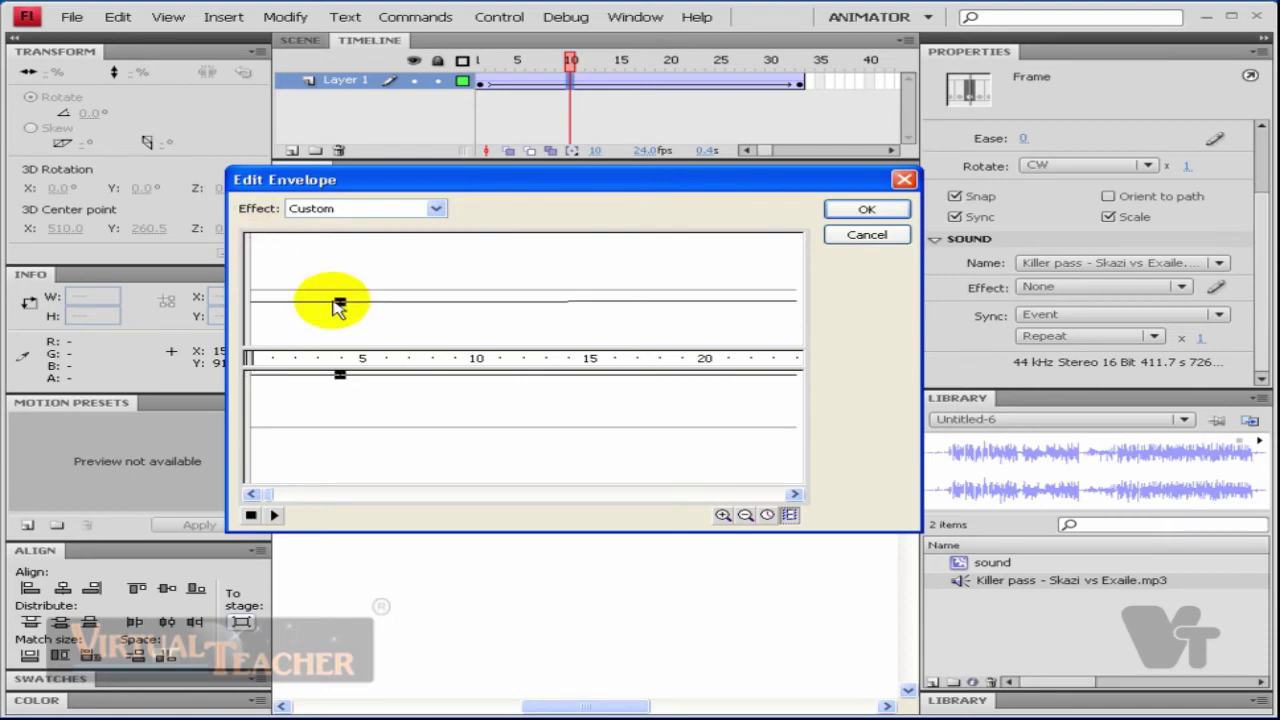
left_click(577, 291)
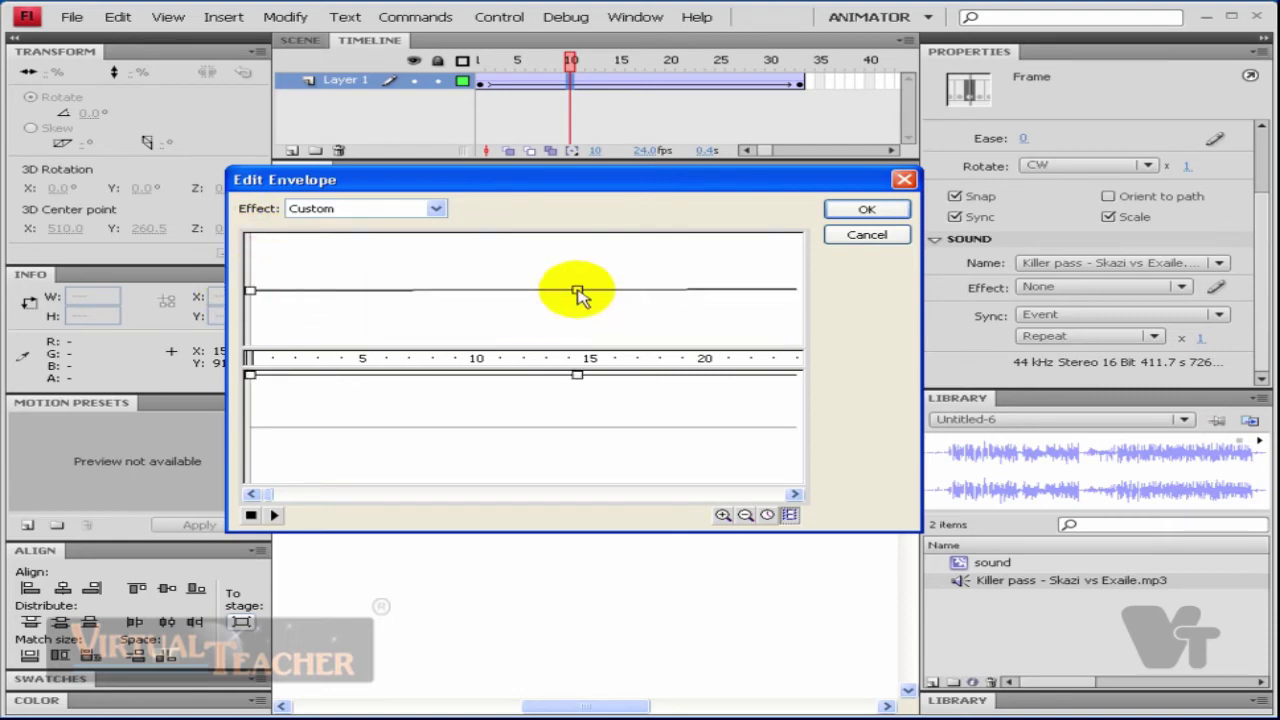
left_click_drag(580, 290, 250, 268)
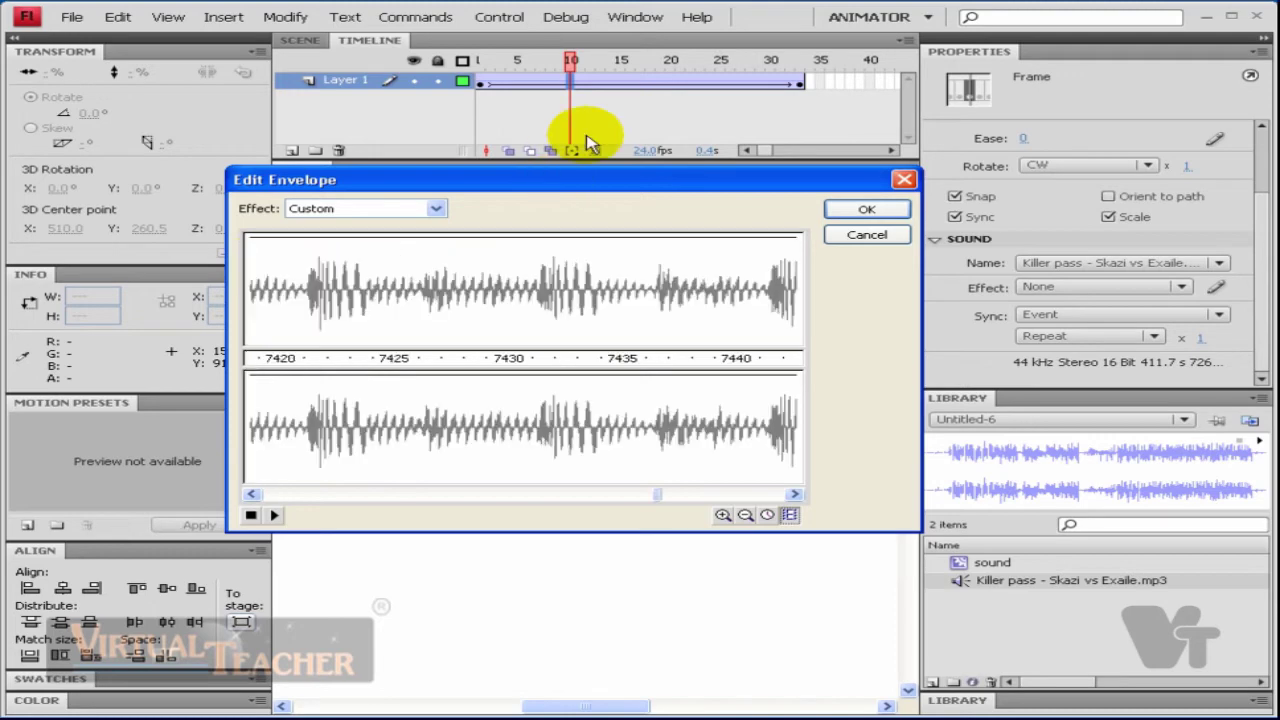
left_click(866, 235)
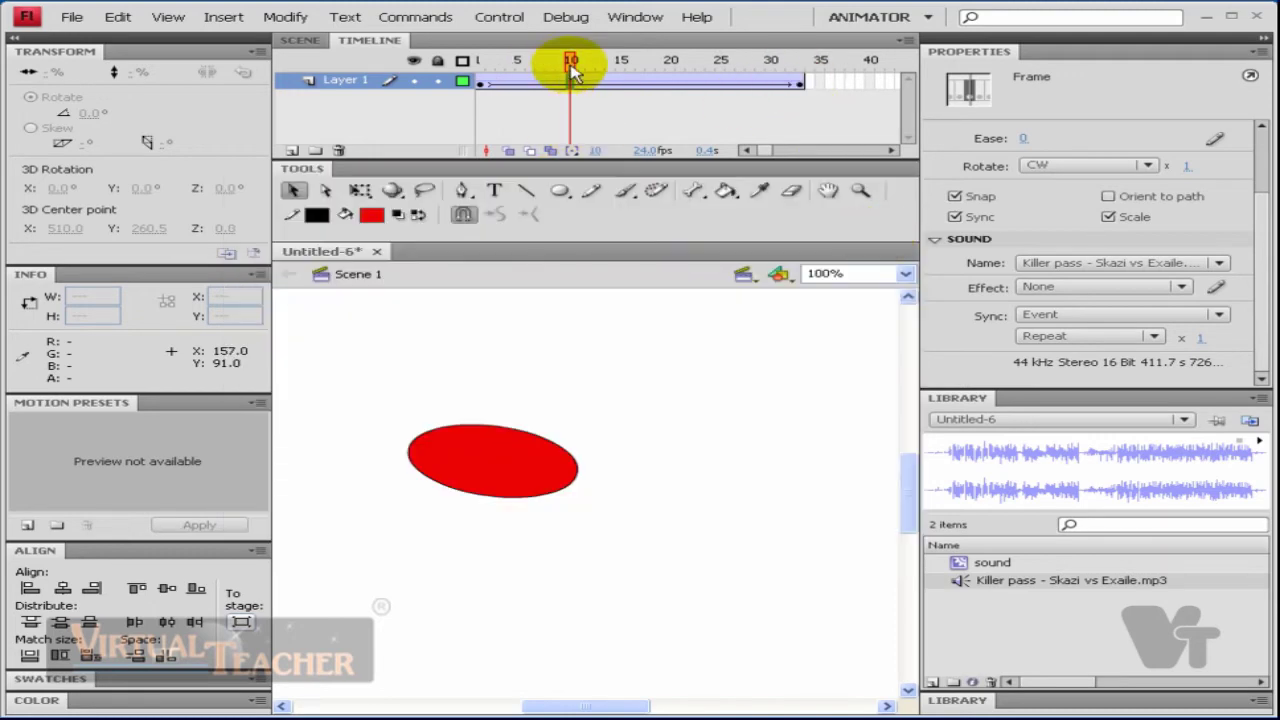
Step: Scrub the tween back to frame 1 and reopen the sound's Edit Envelope dialog
left_click_drag(571, 60, 826, 87)
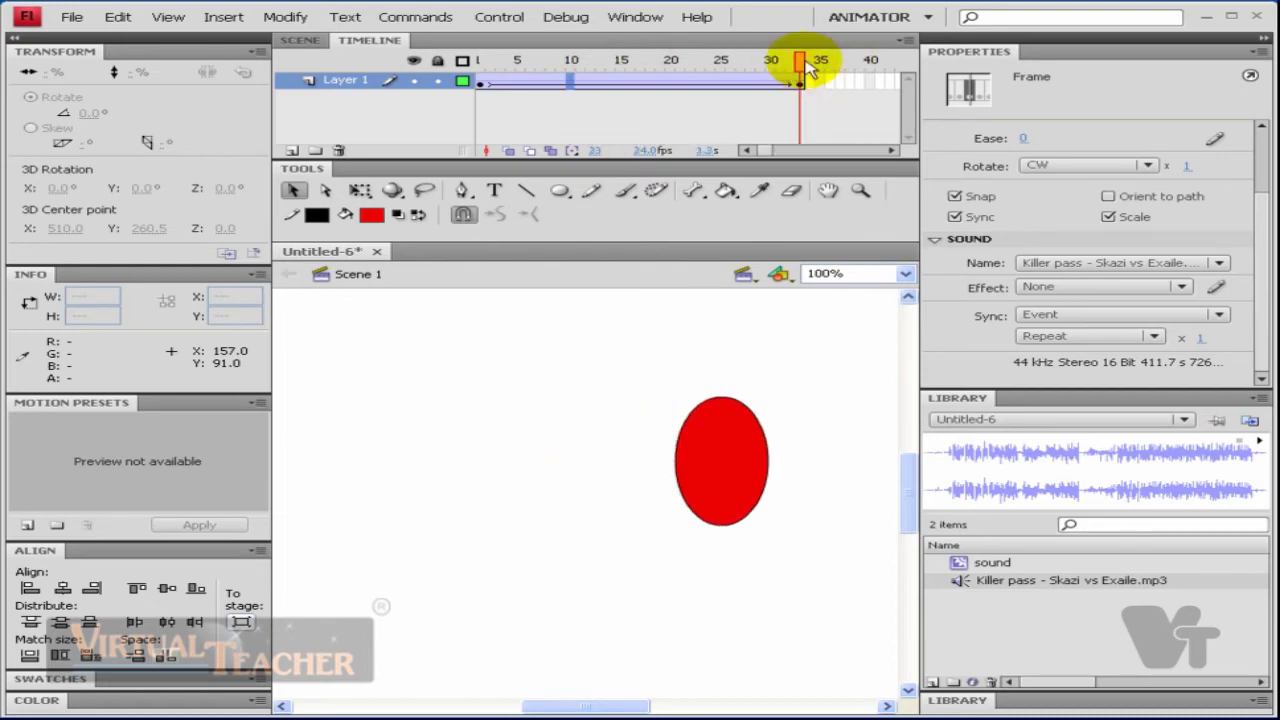
left_click_drag(808, 68, 445, 58)
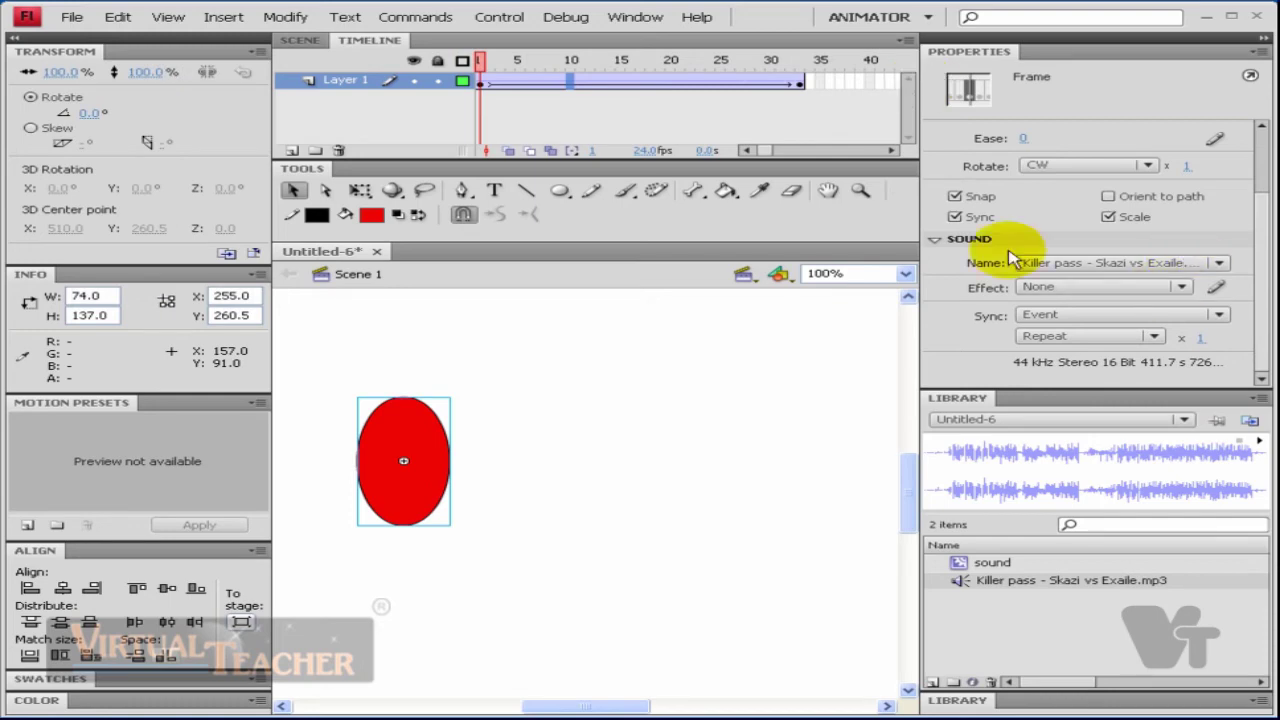
left_click(1215, 287)
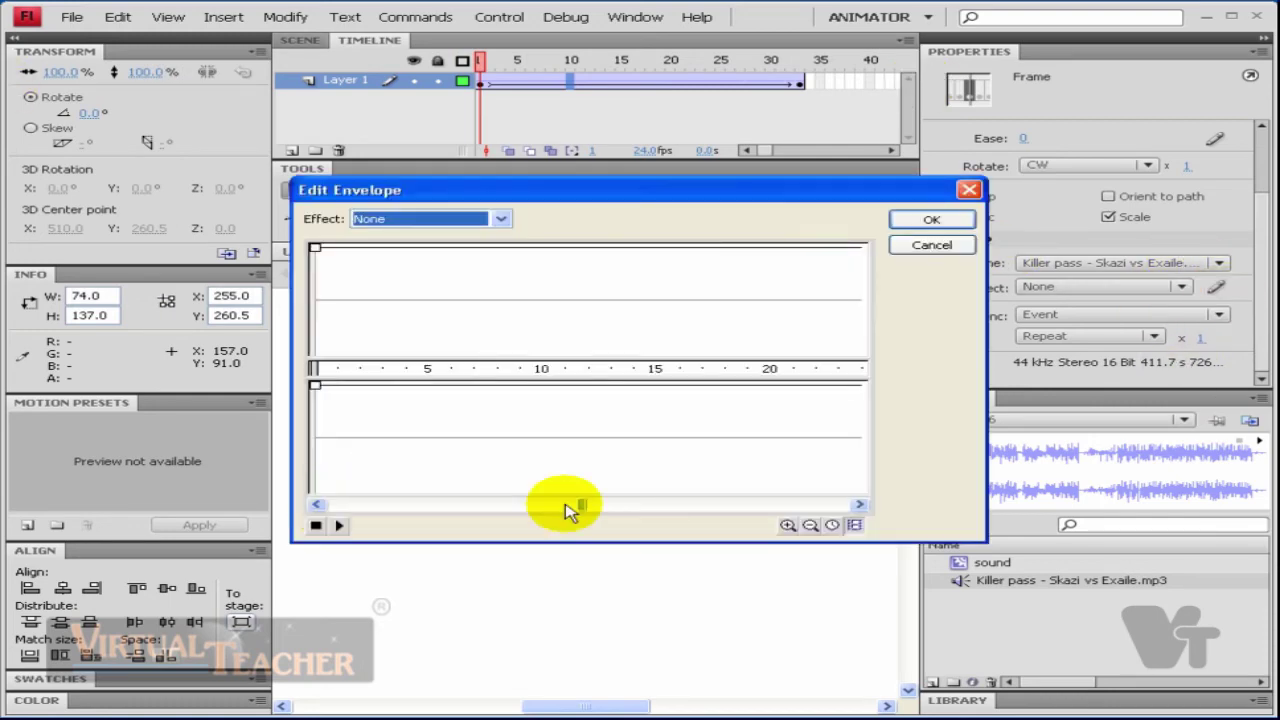
mouse_move(567, 512)
left_mouse_down()
mouse_move(851, 508)
mouse_move(325, 505)
left_mouse_up()
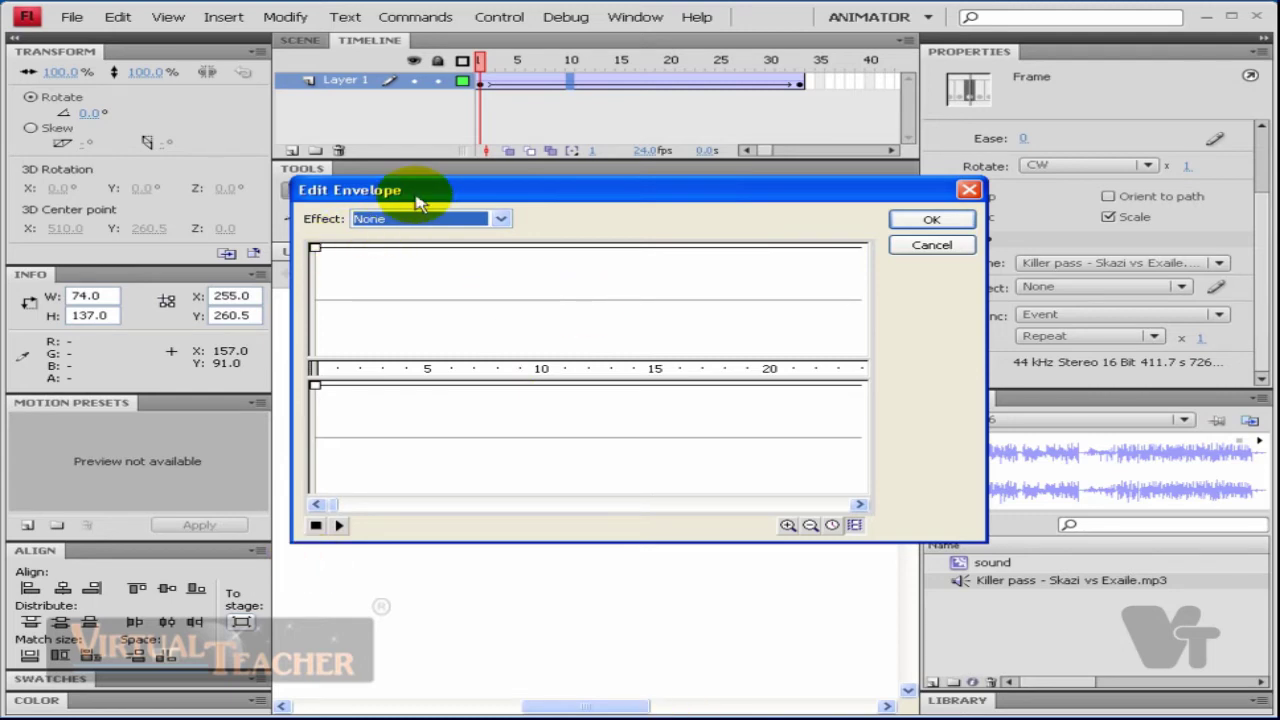
left_click_drag(414, 190, 420, 314)
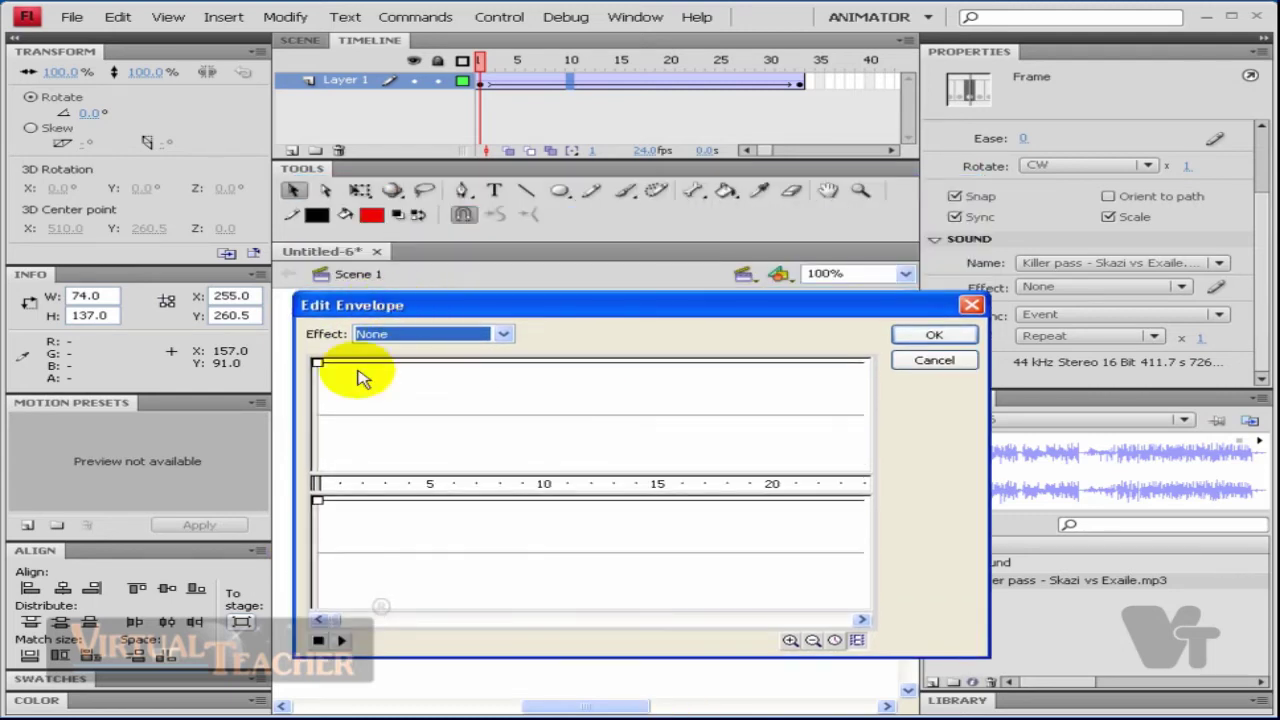
Step: Adjust the top channel's starting envelope point, keeping the effect set to Custom
left_click_drag(322, 363, 317, 376)
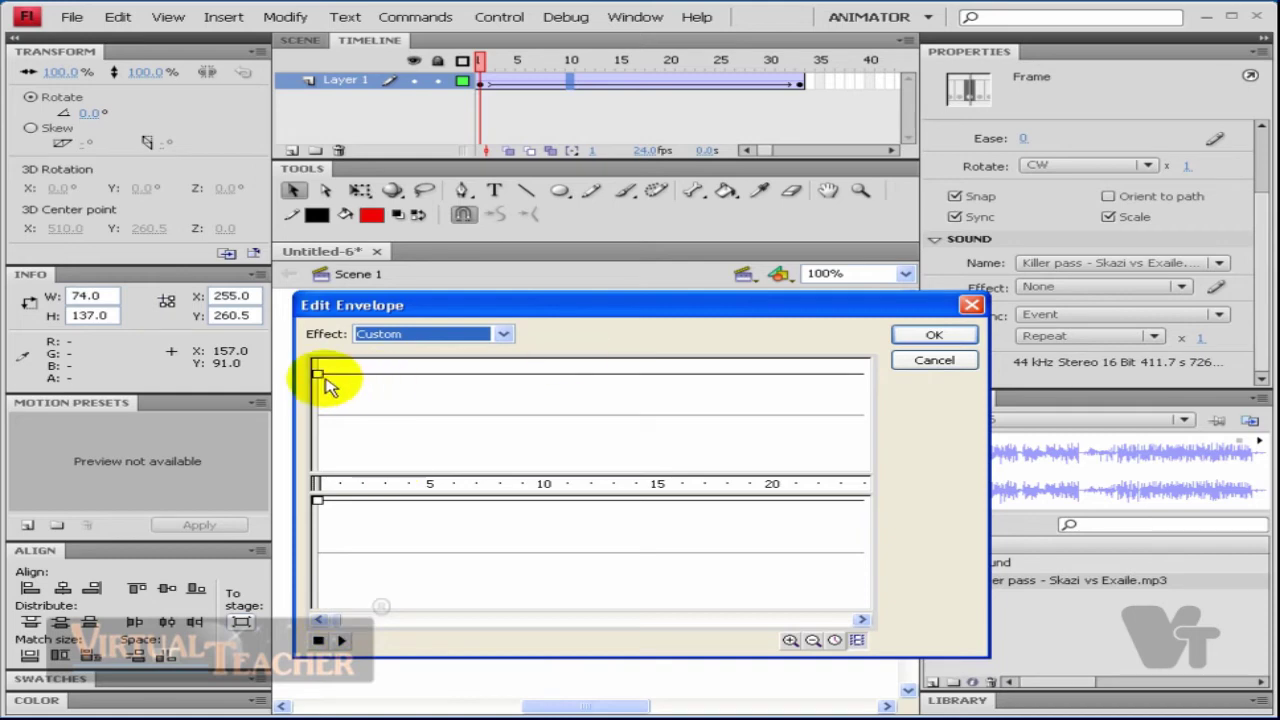
left_click(502, 334)
left_click(565, 335)
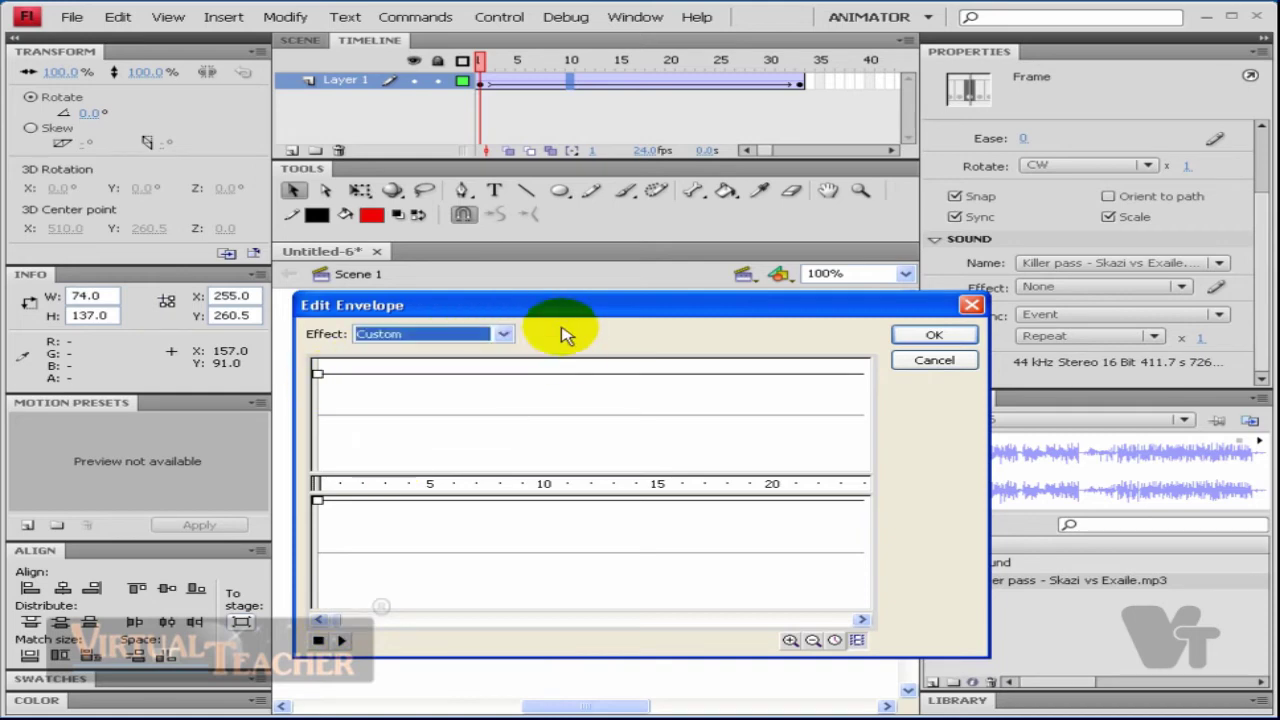
left_click(318, 375)
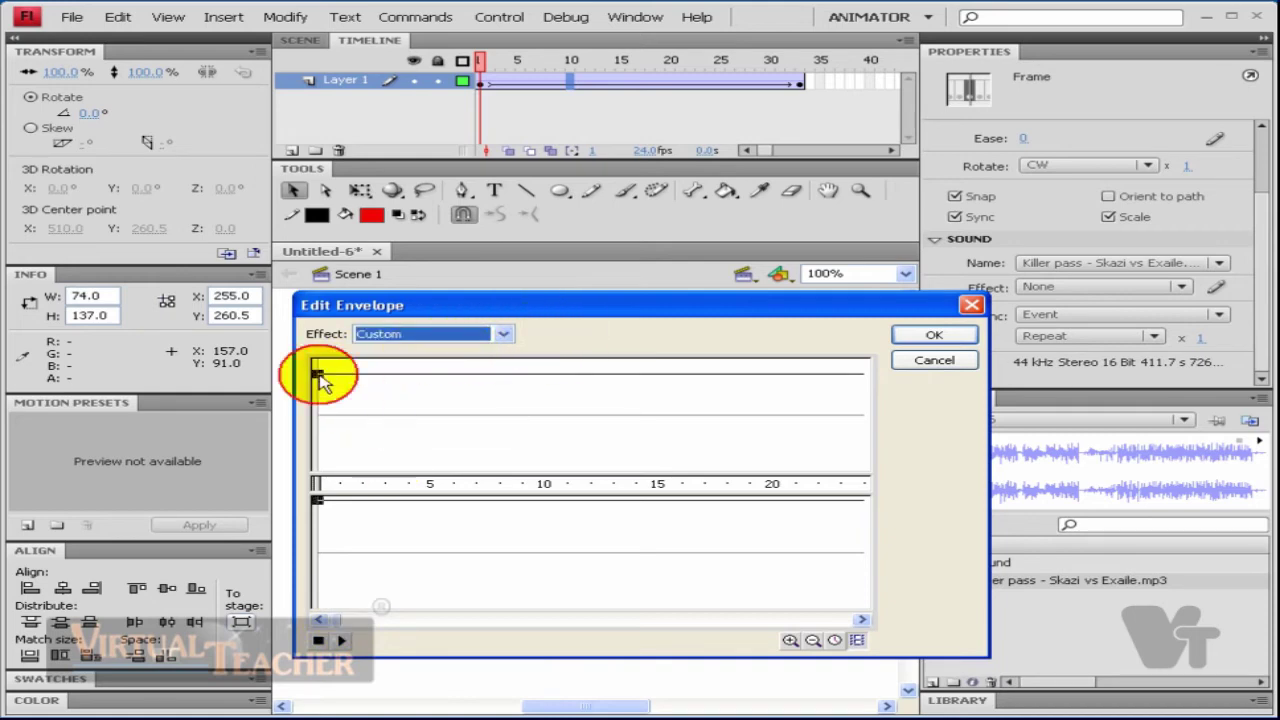
left_click_drag(318, 375, 333, 362)
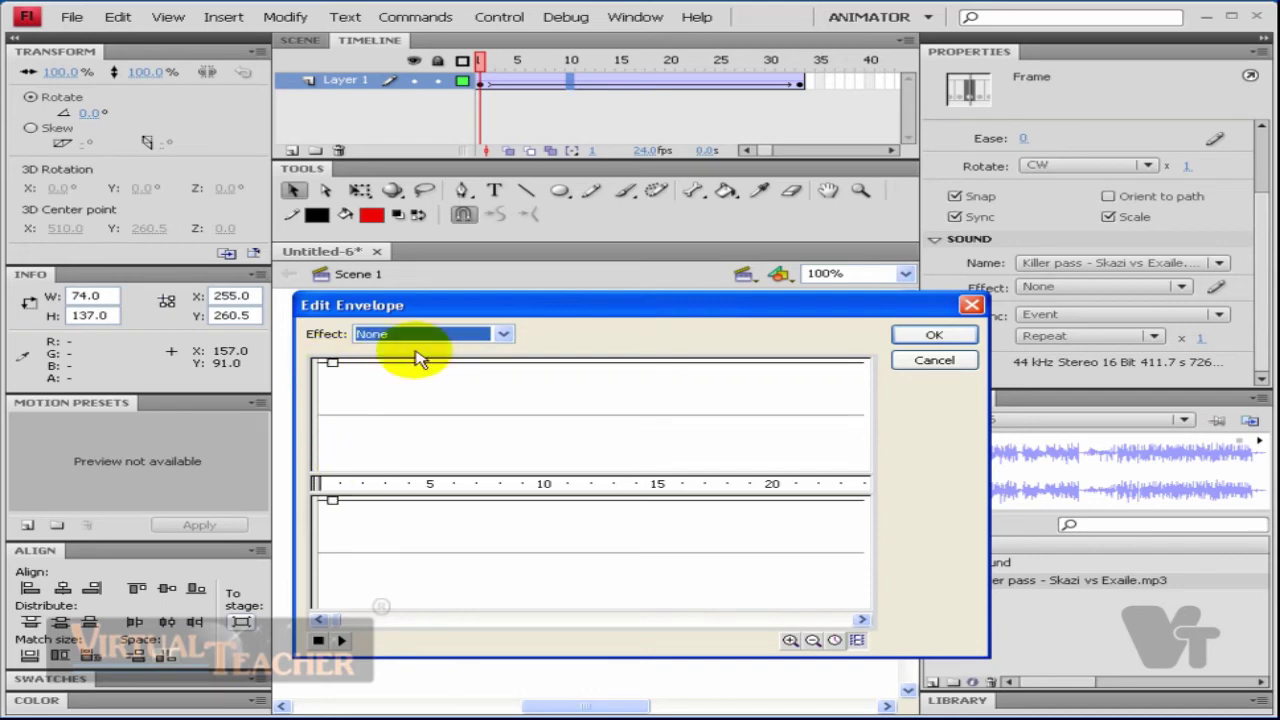
left_click(502, 334)
left_click(597, 338)
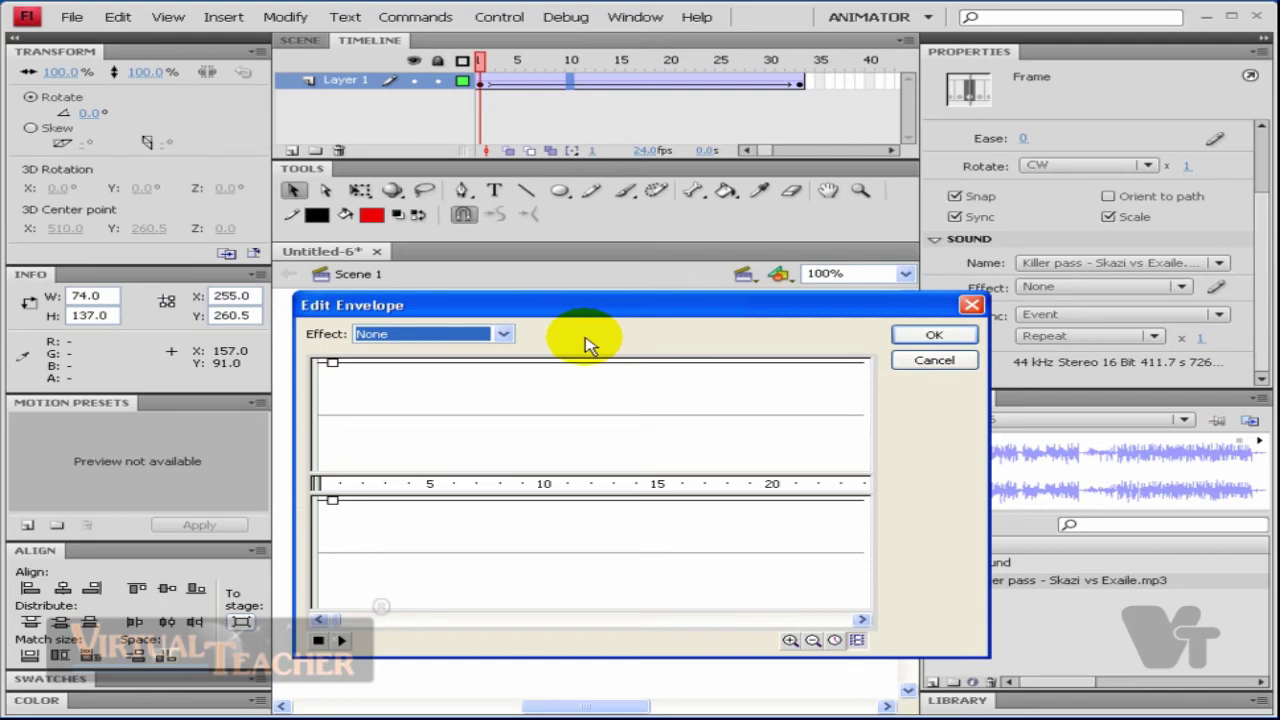
Step: Zoom out the waveform and drag the start handle to silence with a quick fade-in
left_click(812, 640)
mouse_move(735, 363)
left_mouse_down()
mouse_move(735, 467)
mouse_move(711, 366)
left_mouse_up()
left_click(812, 640)
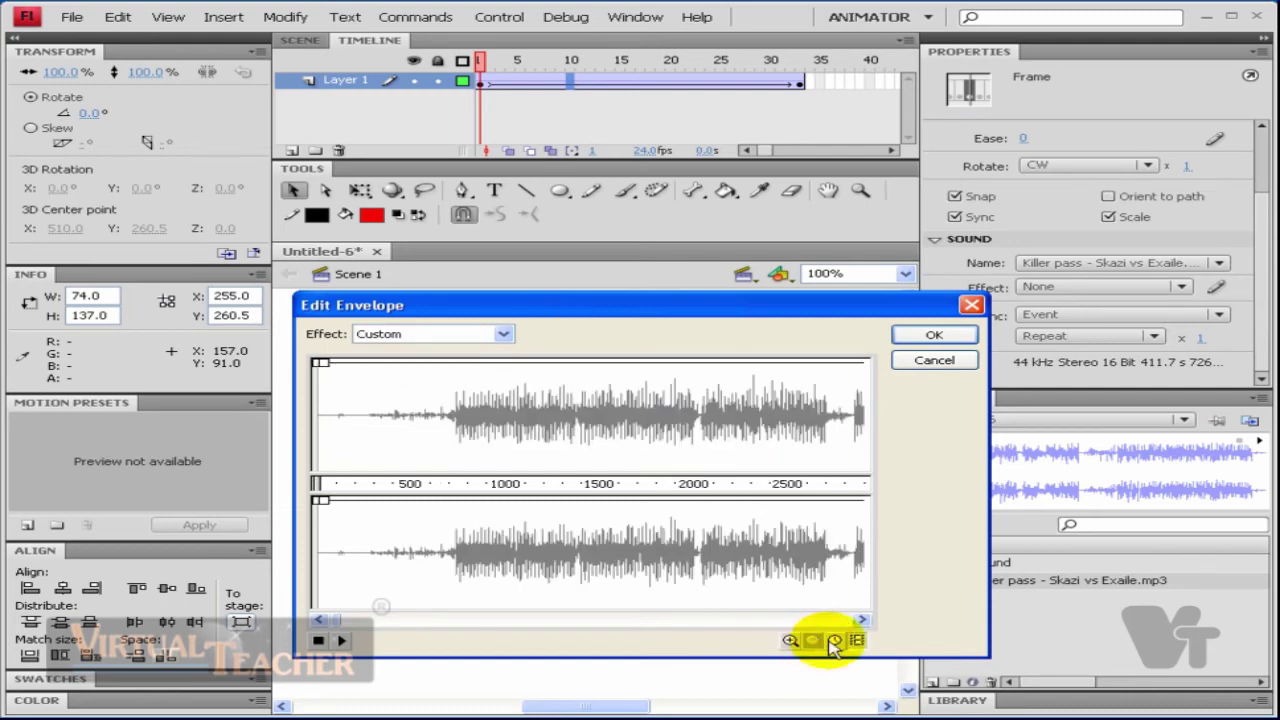
left_click(790, 640)
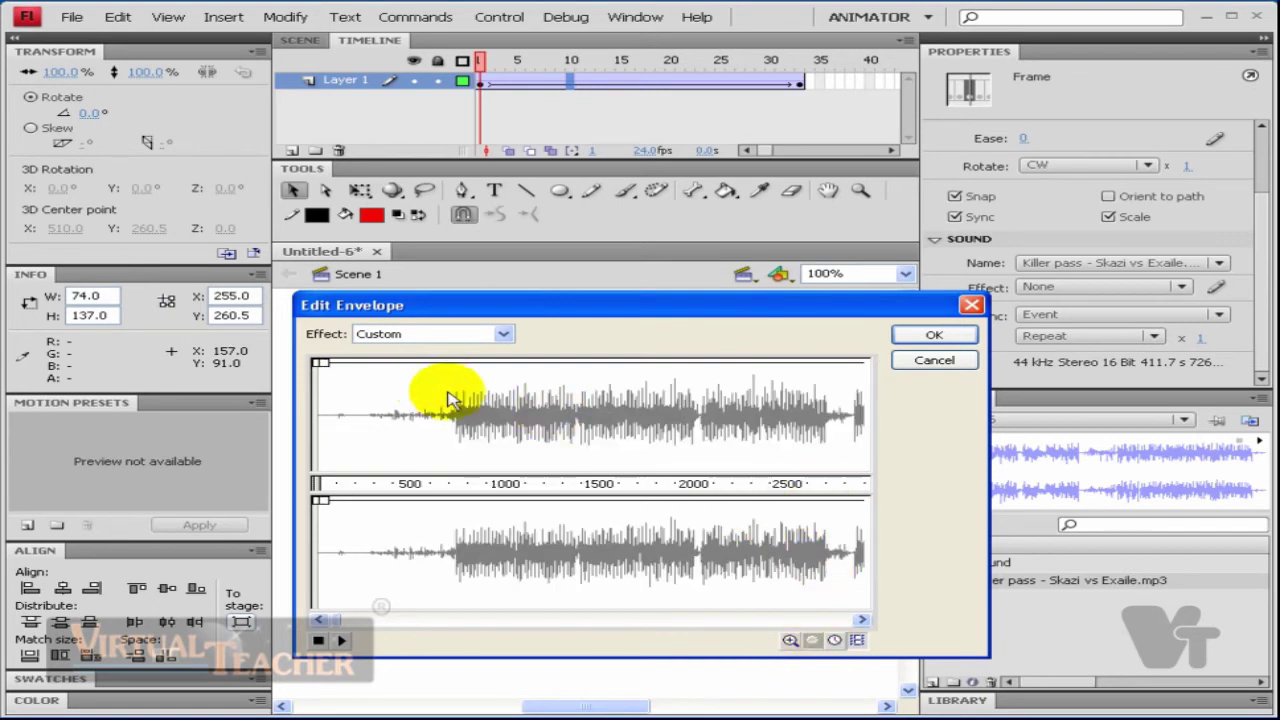
mouse_move(432, 405)
left_mouse_down()
mouse_move(398, 418)
mouse_move(424, 432)
mouse_move(423, 486)
mouse_move(425, 363)
left_mouse_up()
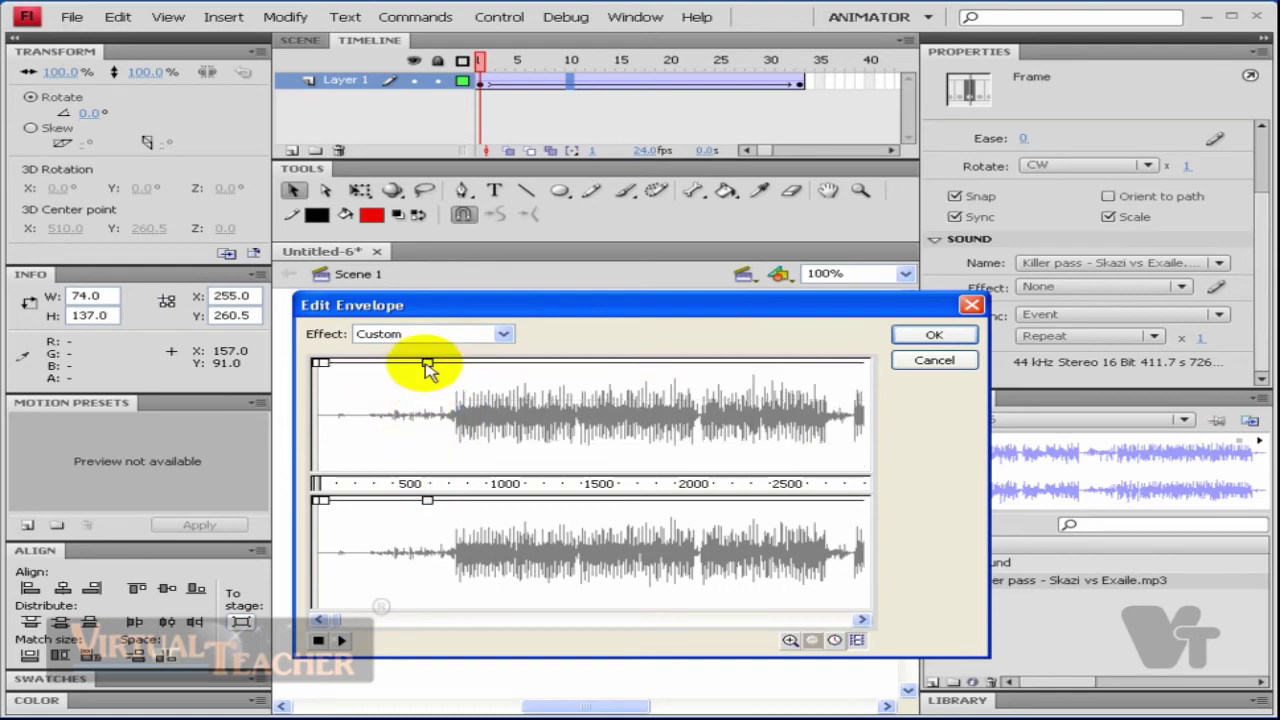
left_click_drag(427, 366, 424, 455)
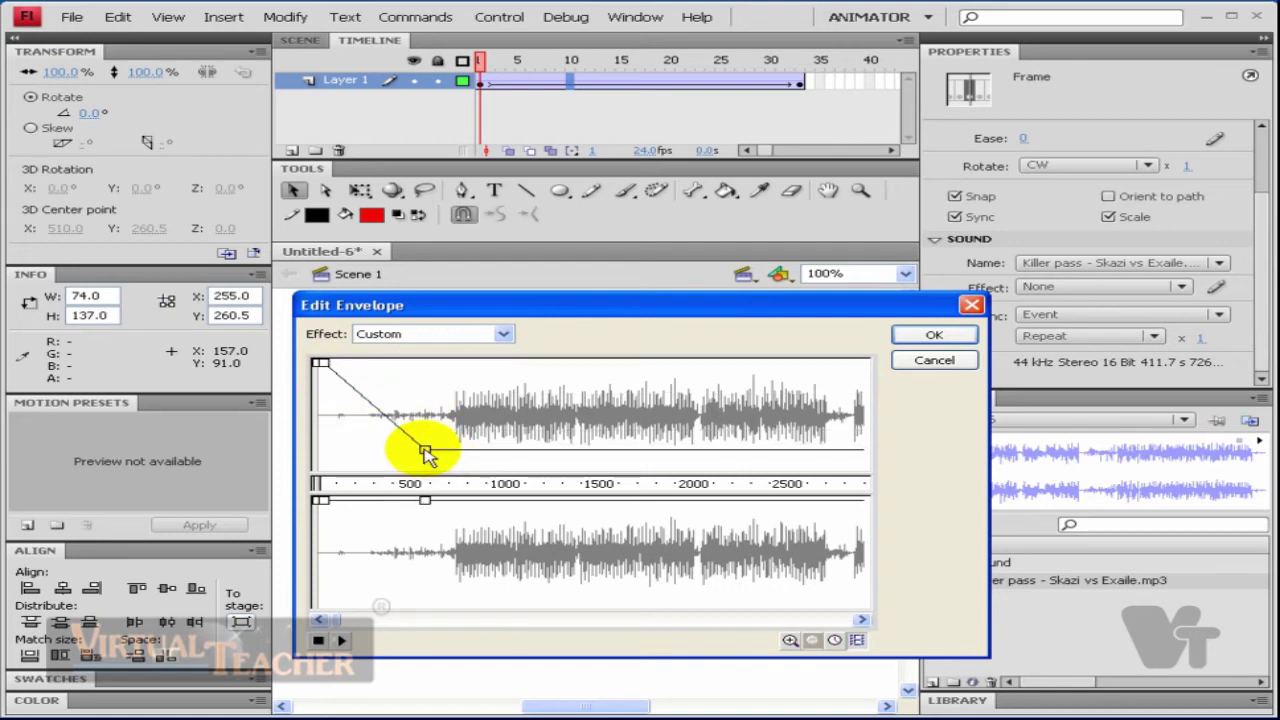
left_click_drag(424, 452, 440, 335)
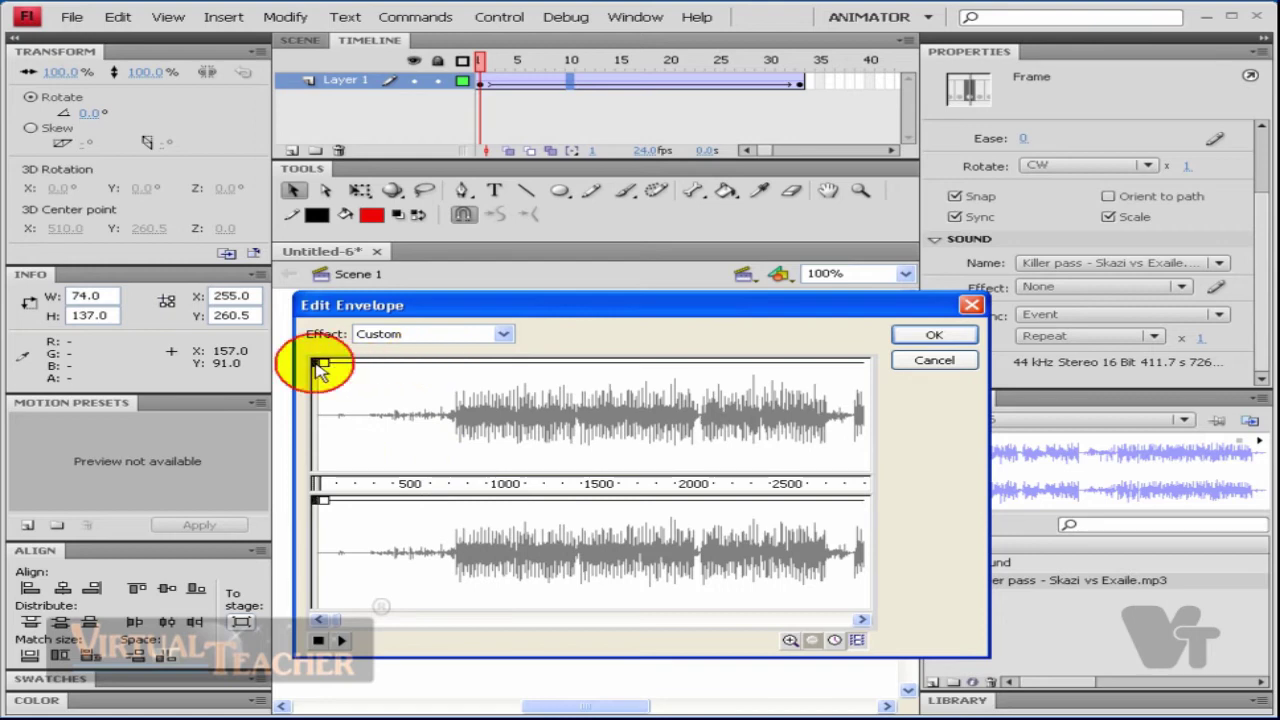
left_click_drag(320, 366, 320, 414)
mouse_move(323, 366)
left_mouse_down()
mouse_move(343, 423)
mouse_move(357, 389)
mouse_move(392, 366)
left_mouse_up()
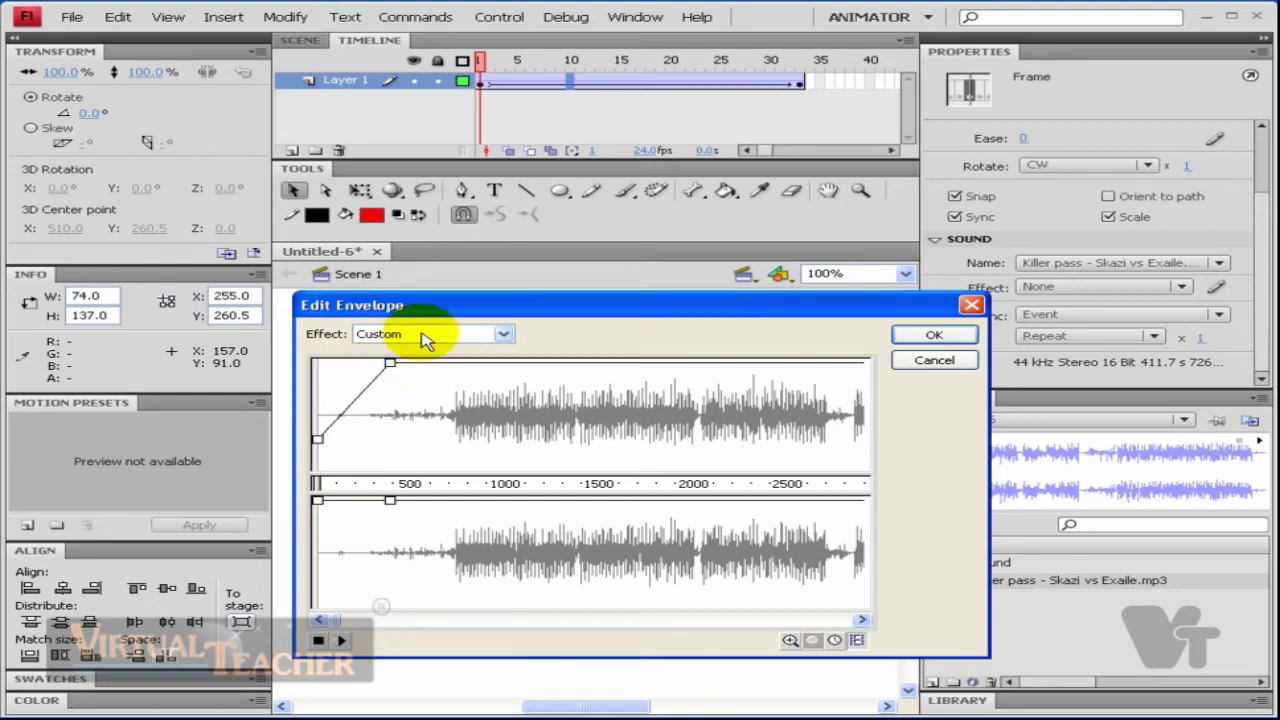
Step: Try the Fade Left to Right and Fade In envelope presets
left_click(425, 335)
left_click(408, 387)
left_click(425, 335)
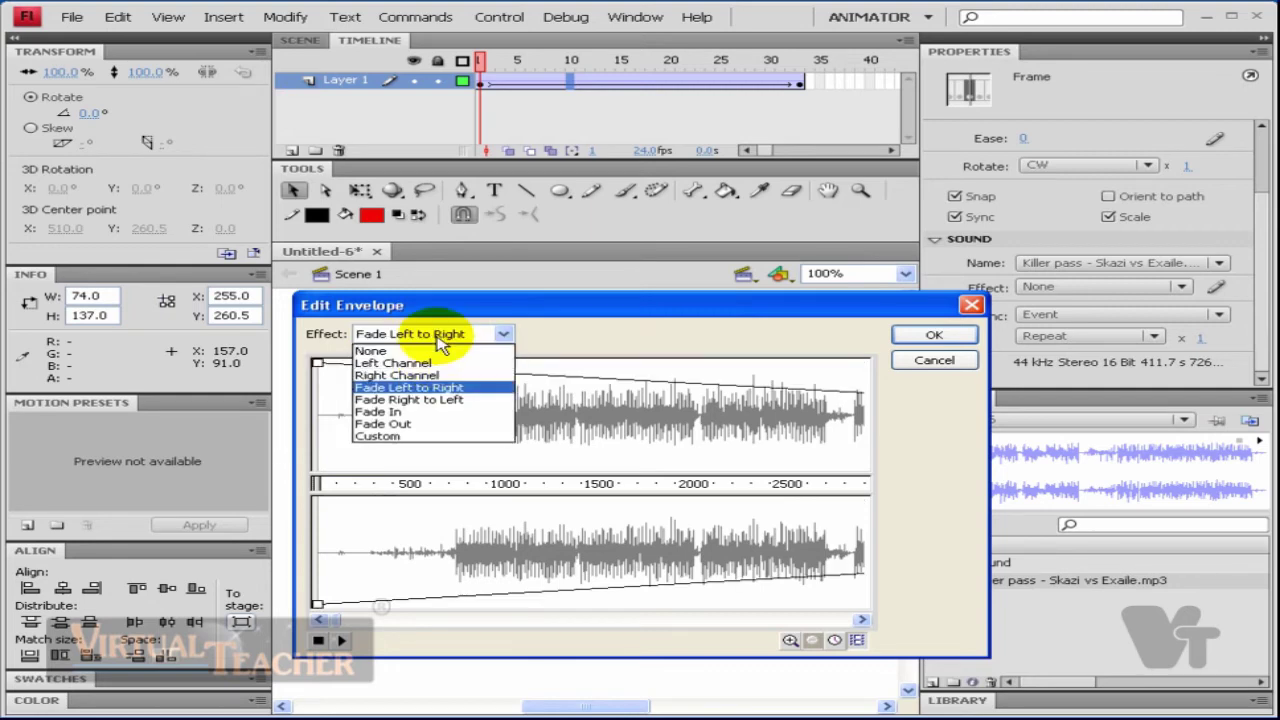
left_click(425, 388)
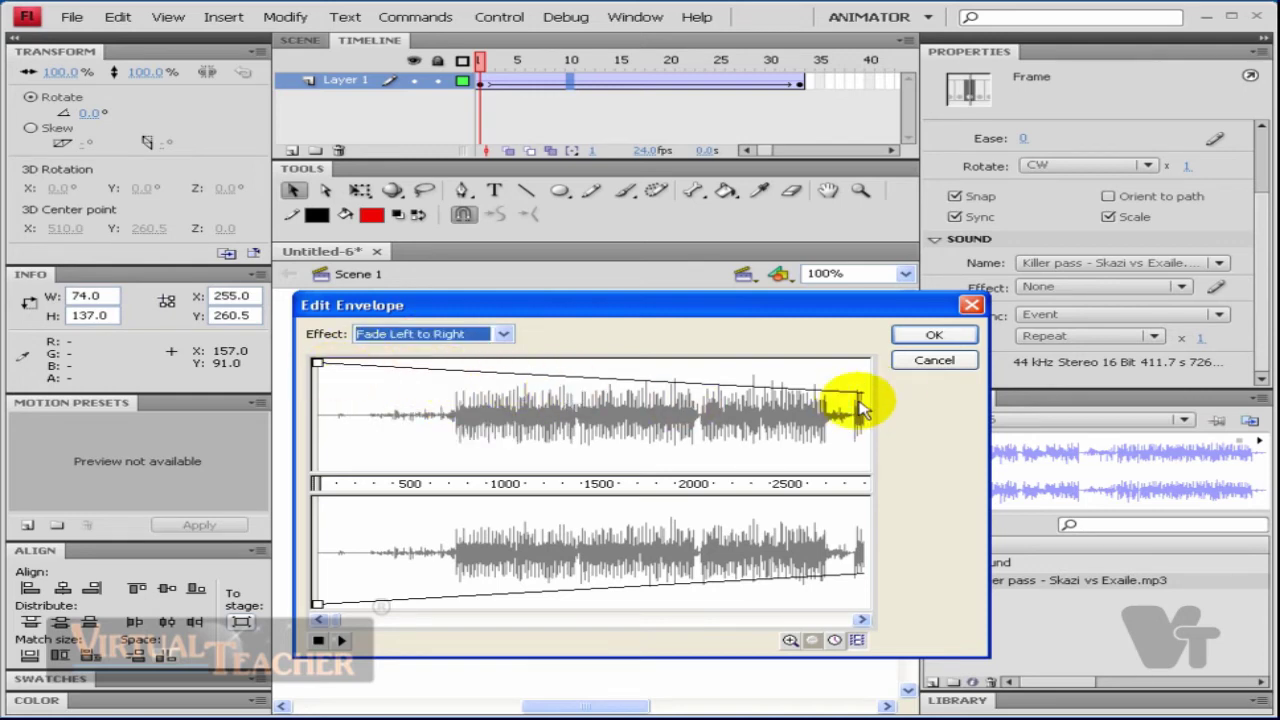
left_click(455, 338)
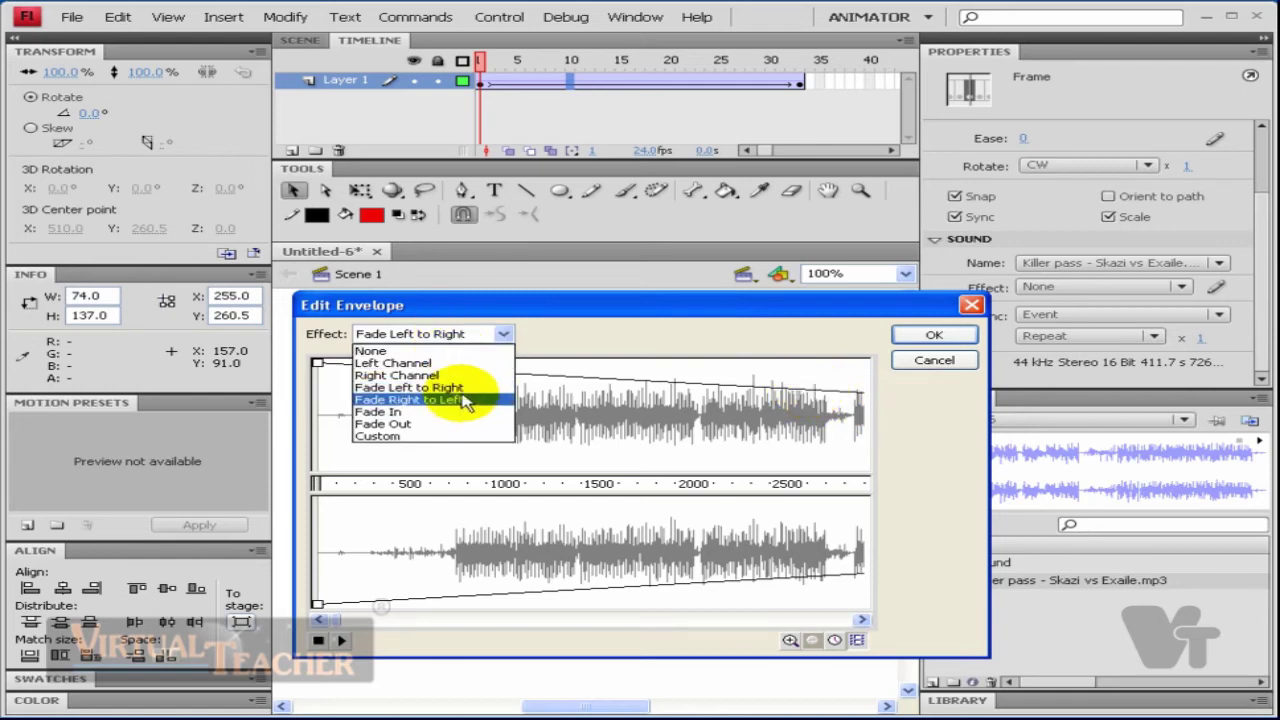
left_click(460, 411)
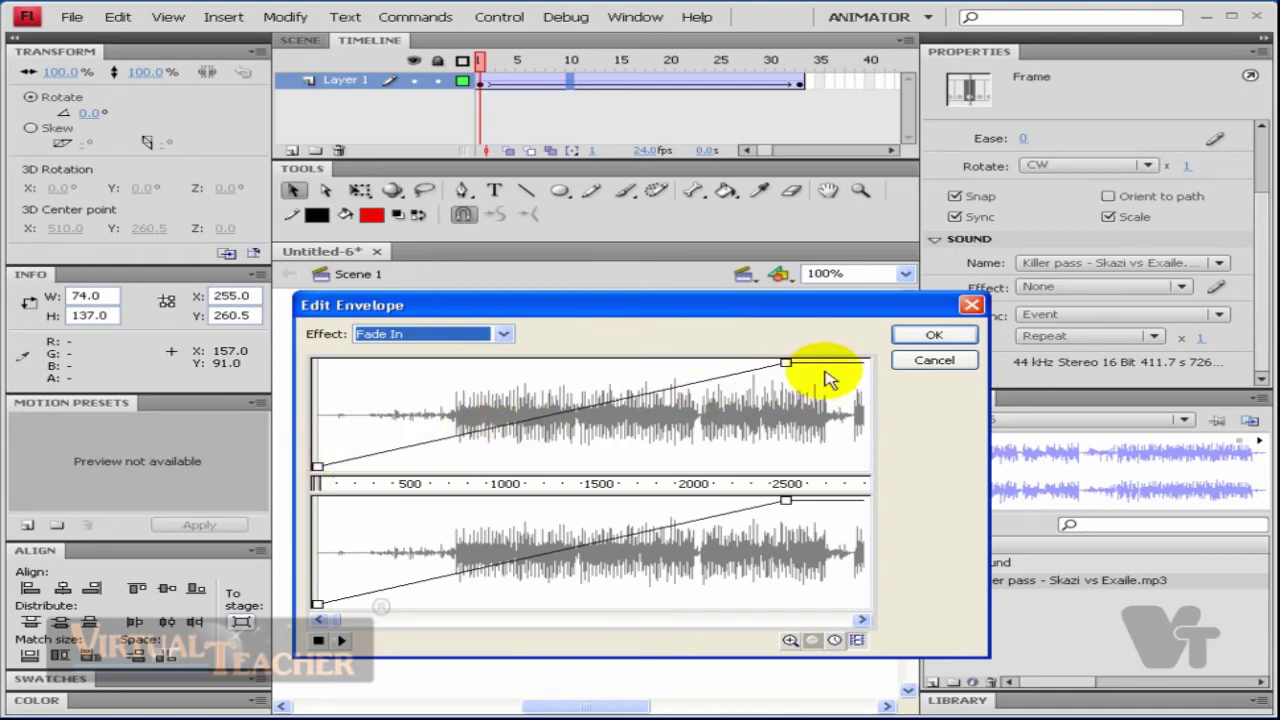
Step: Try the Left Channel preset, then reset the effect to None
left_click(503, 334)
left_click(445, 365)
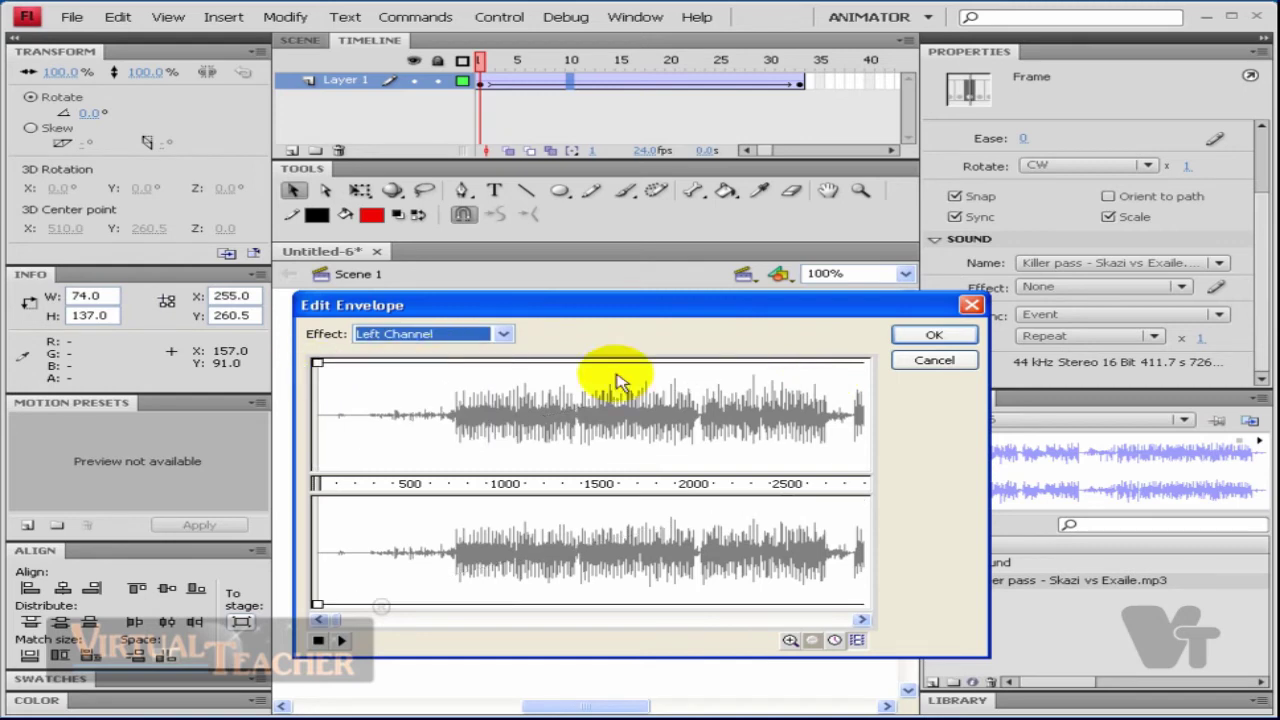
left_click(495, 334)
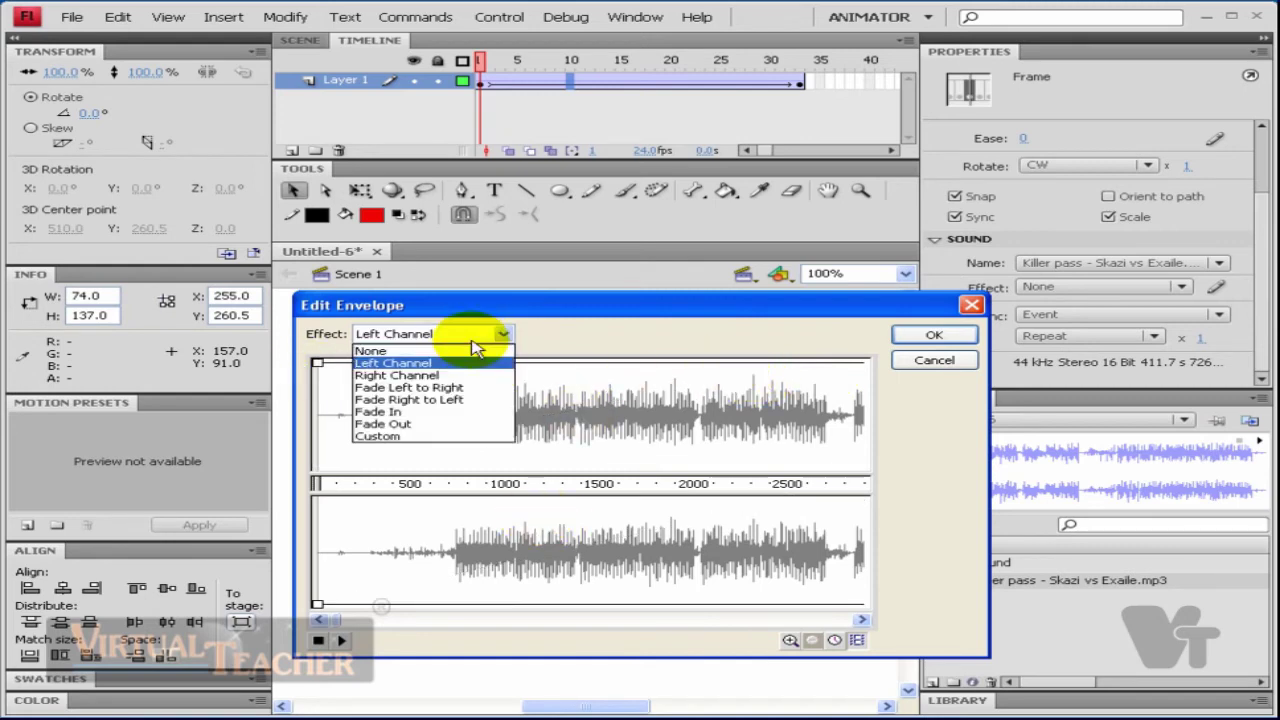
left_click(465, 346)
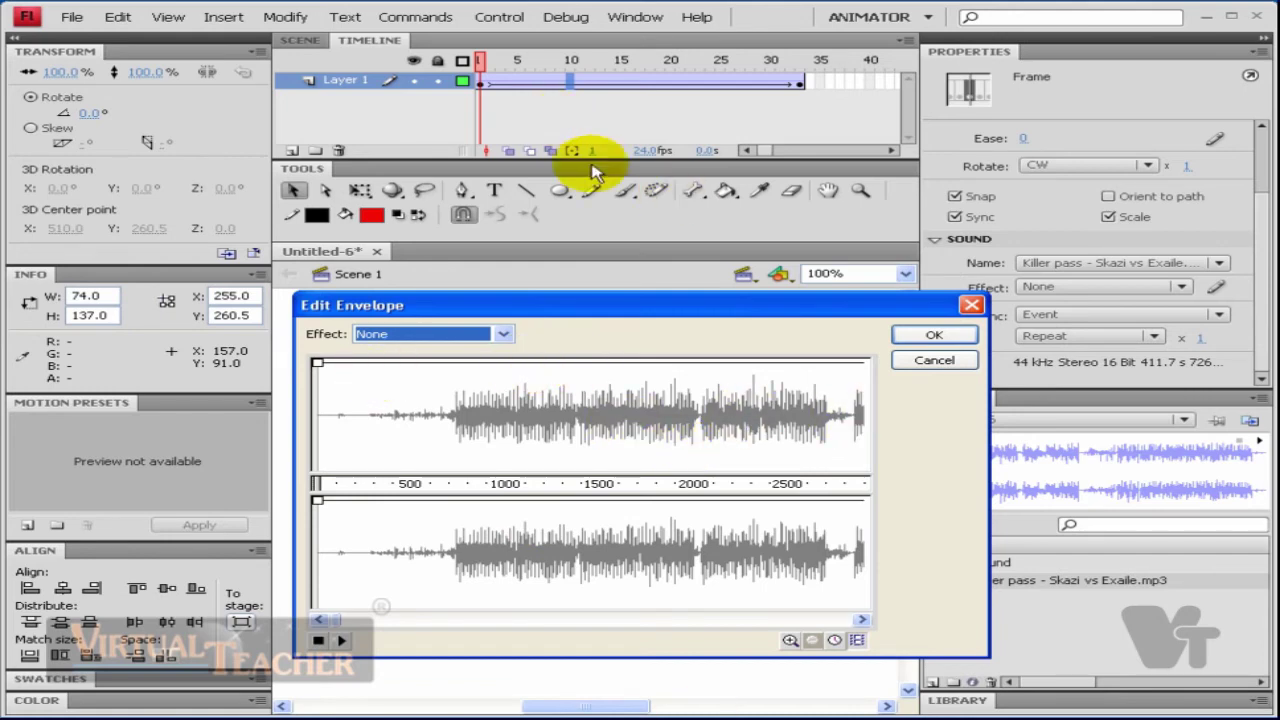
Step: Cancel the Edit Envelope dialog and scrub the playhead between frames 15 and 33
left_click_drag(643, 305, 977, 438)
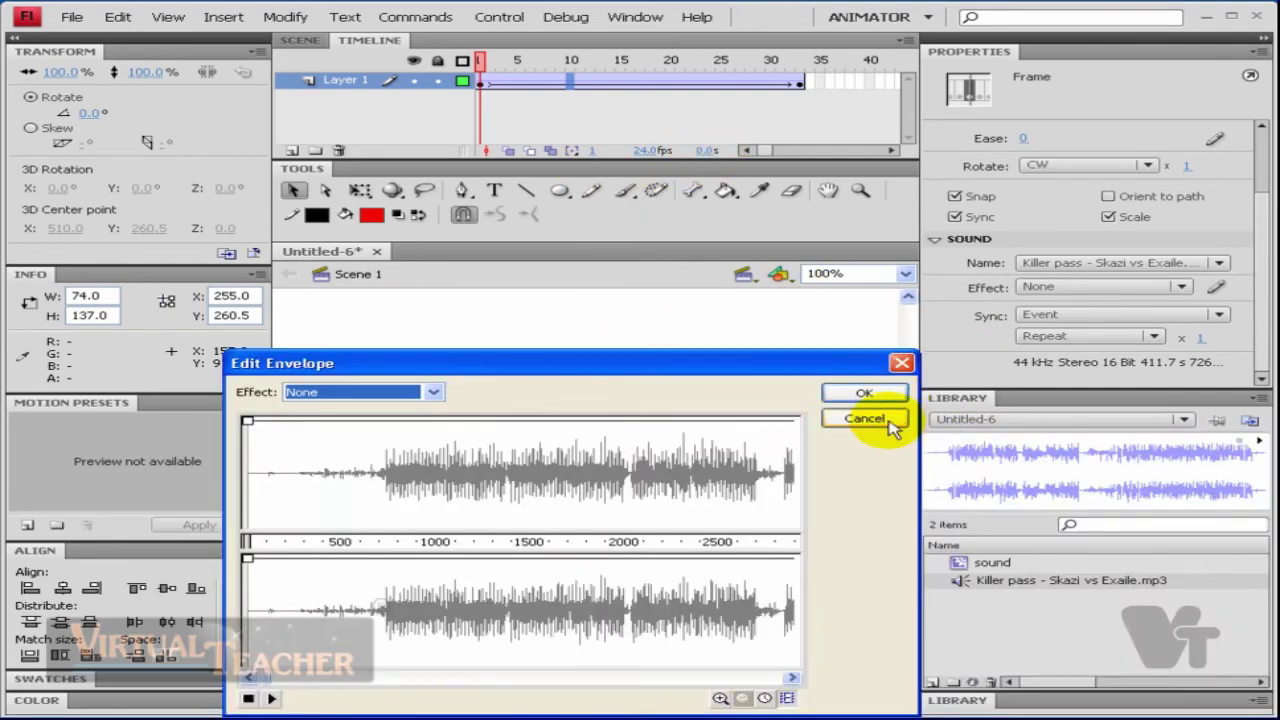
left_click(888, 420)
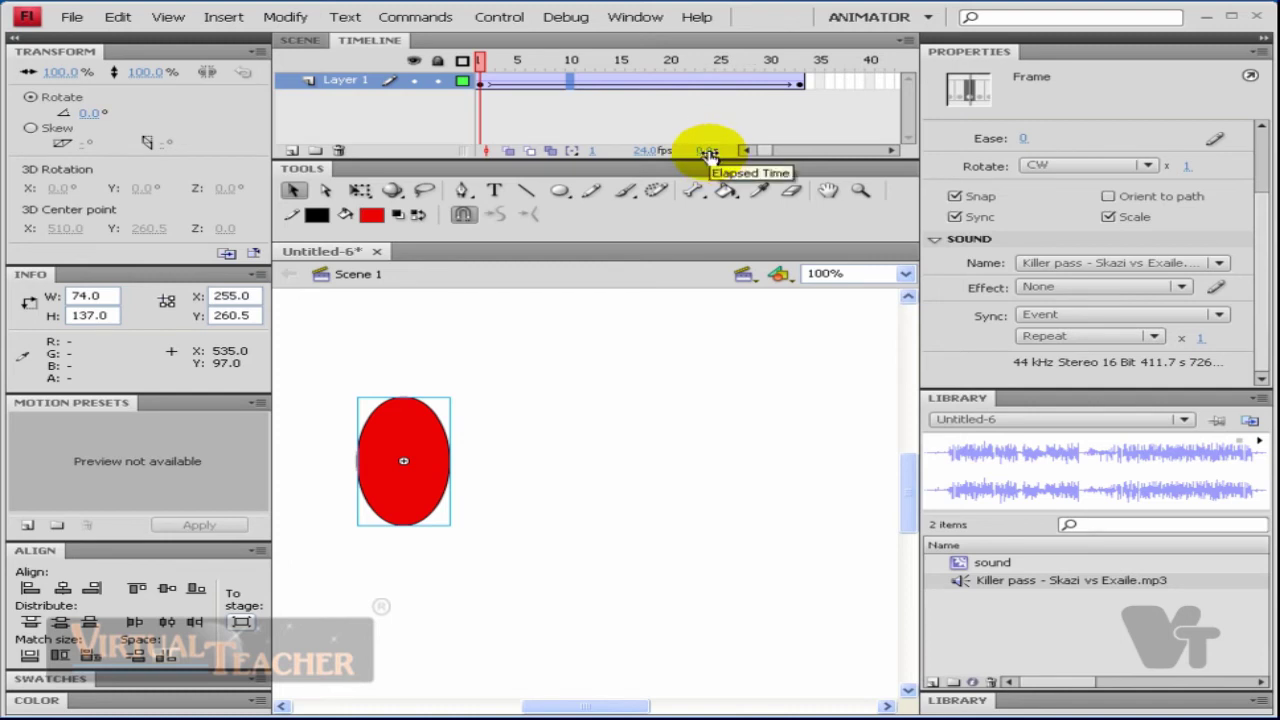
left_click(622, 79)
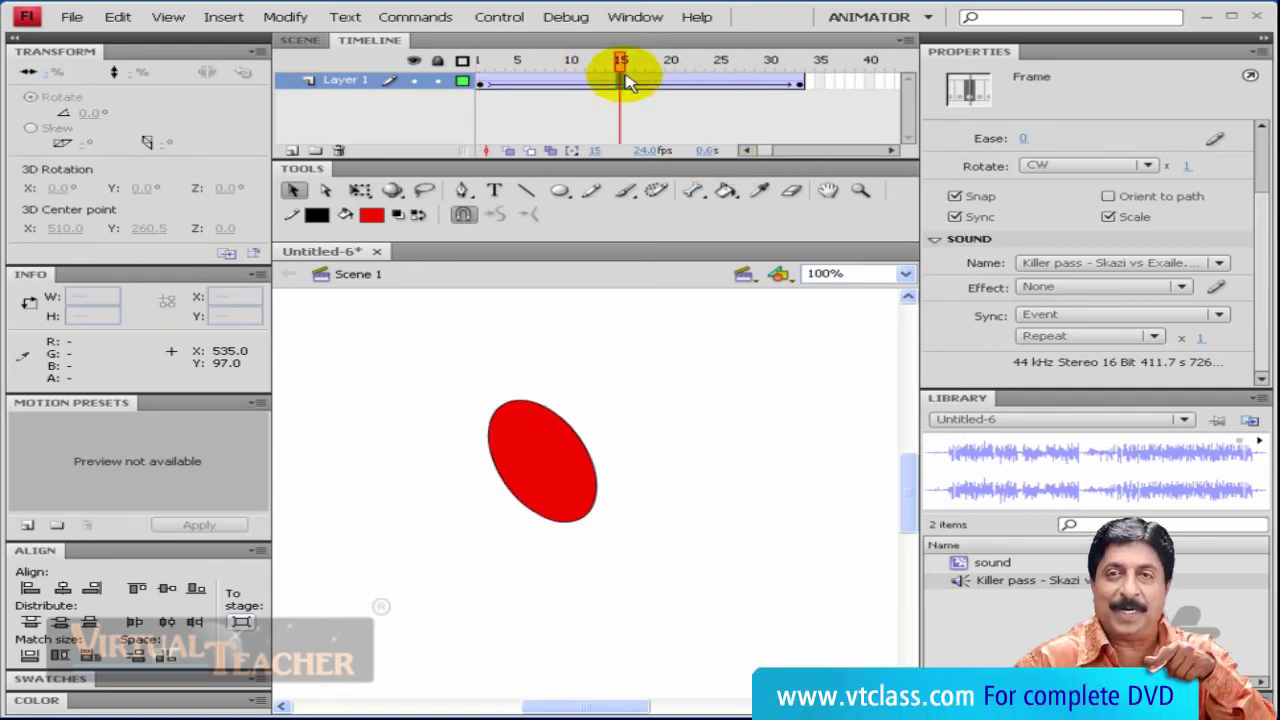
left_click_drag(625, 82, 800, 80)
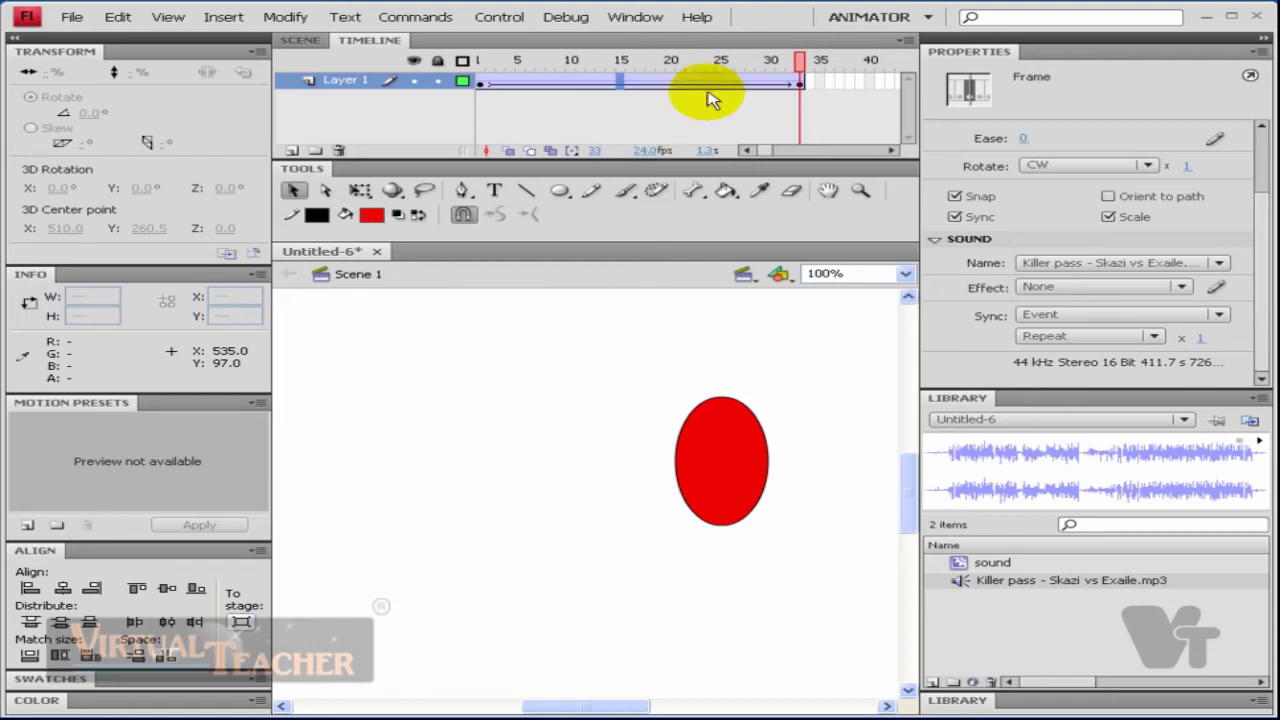
mouse_move(800, 60)
left_mouse_down()
mouse_move(885, 70)
mouse_move(595, 170)
left_mouse_up()
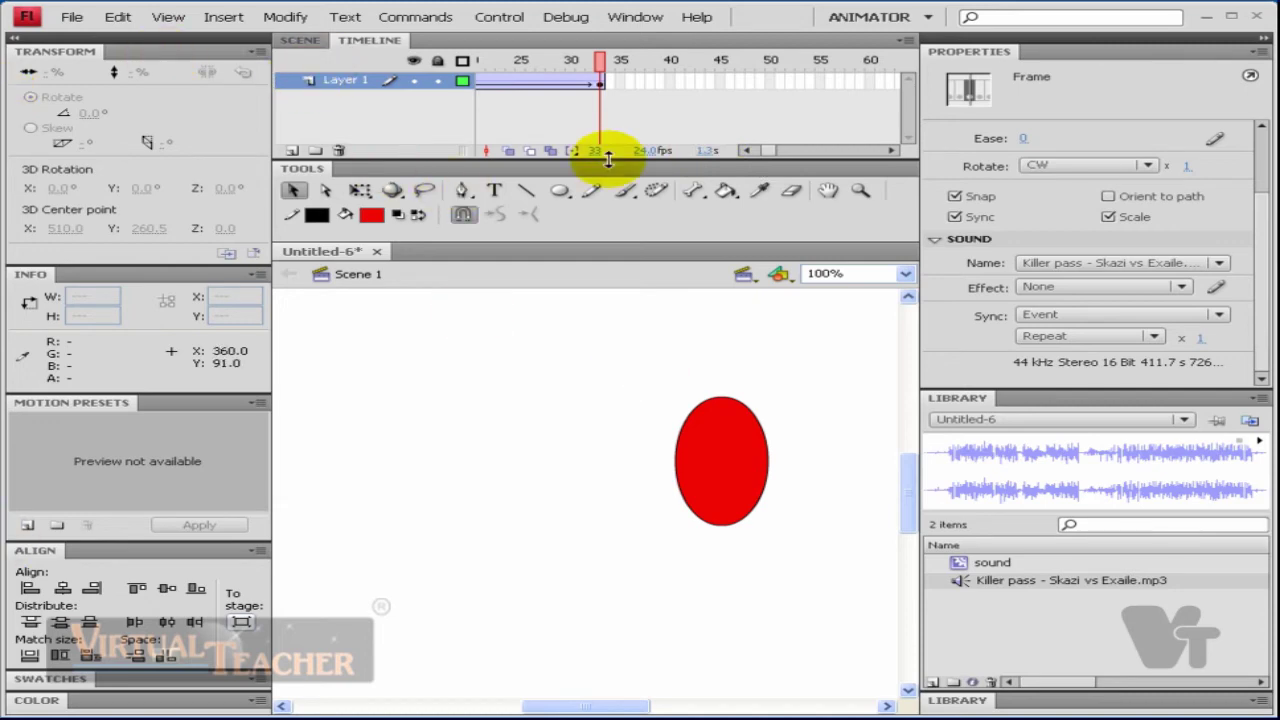
Step: Reopen the sound envelope, zoom out to the full waveform, and confirm with OK
left_click(1218, 290)
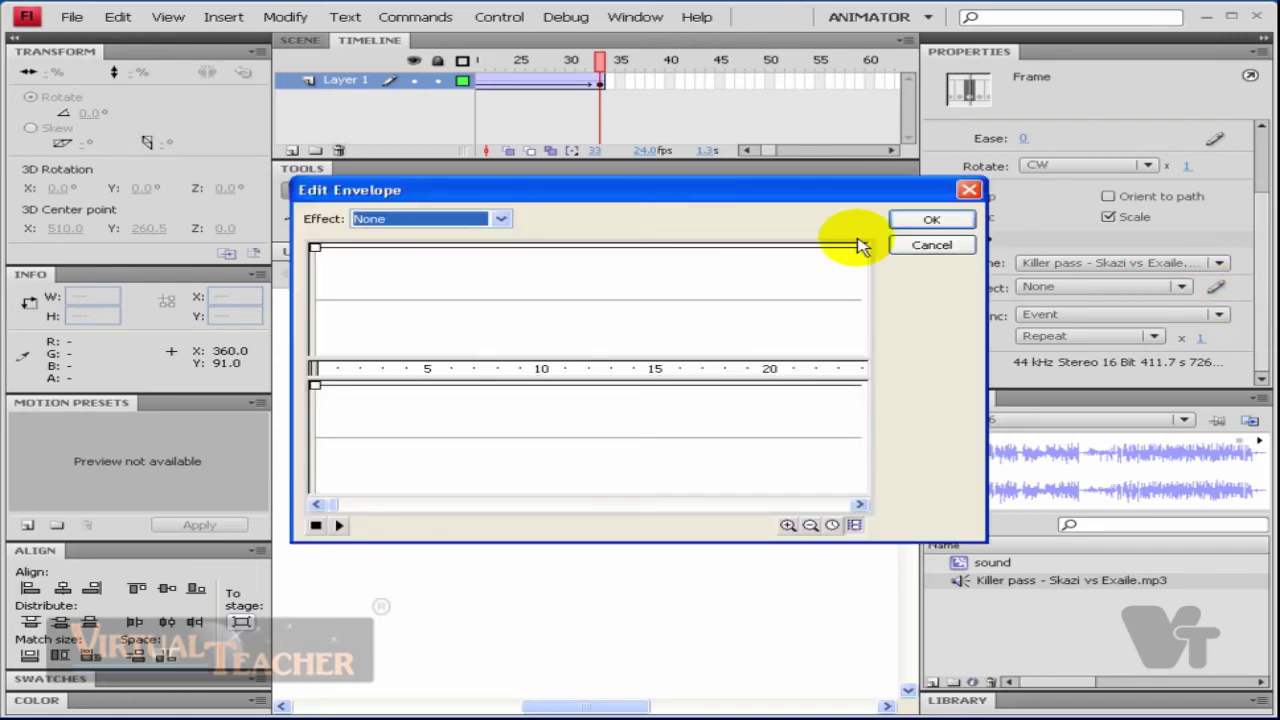
left_click(810, 524)
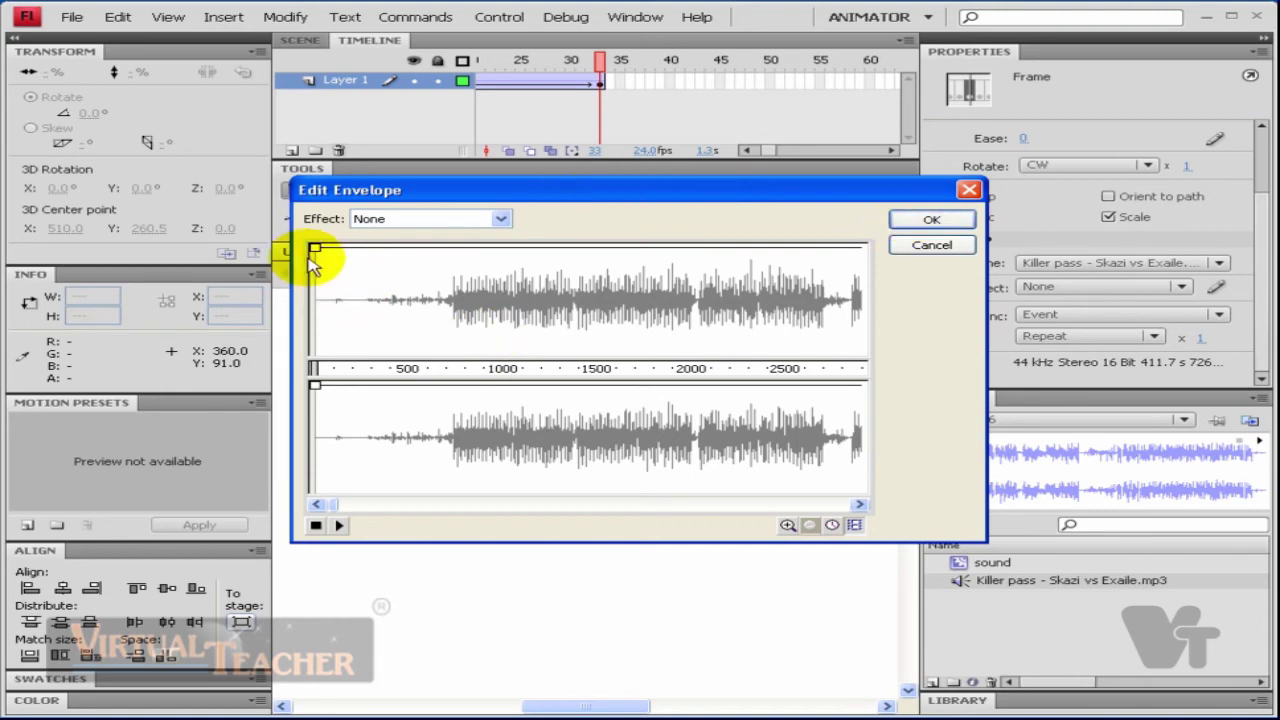
left_click(930, 220)
Step: Select the red ellipse and scrub the playhead across the rotating tween again
scroll(1258, 186, "up", 2)
scroll(1262, 175, "up", 1)
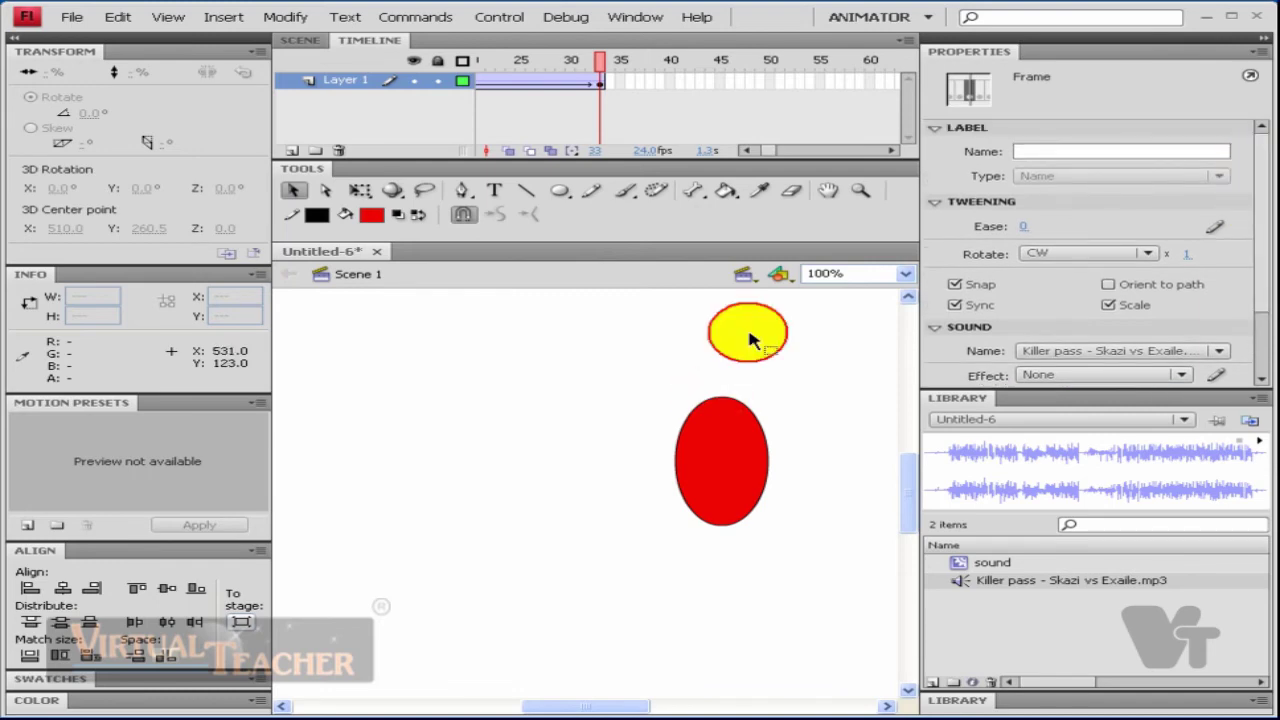
left_click(752, 338)
left_click(738, 443)
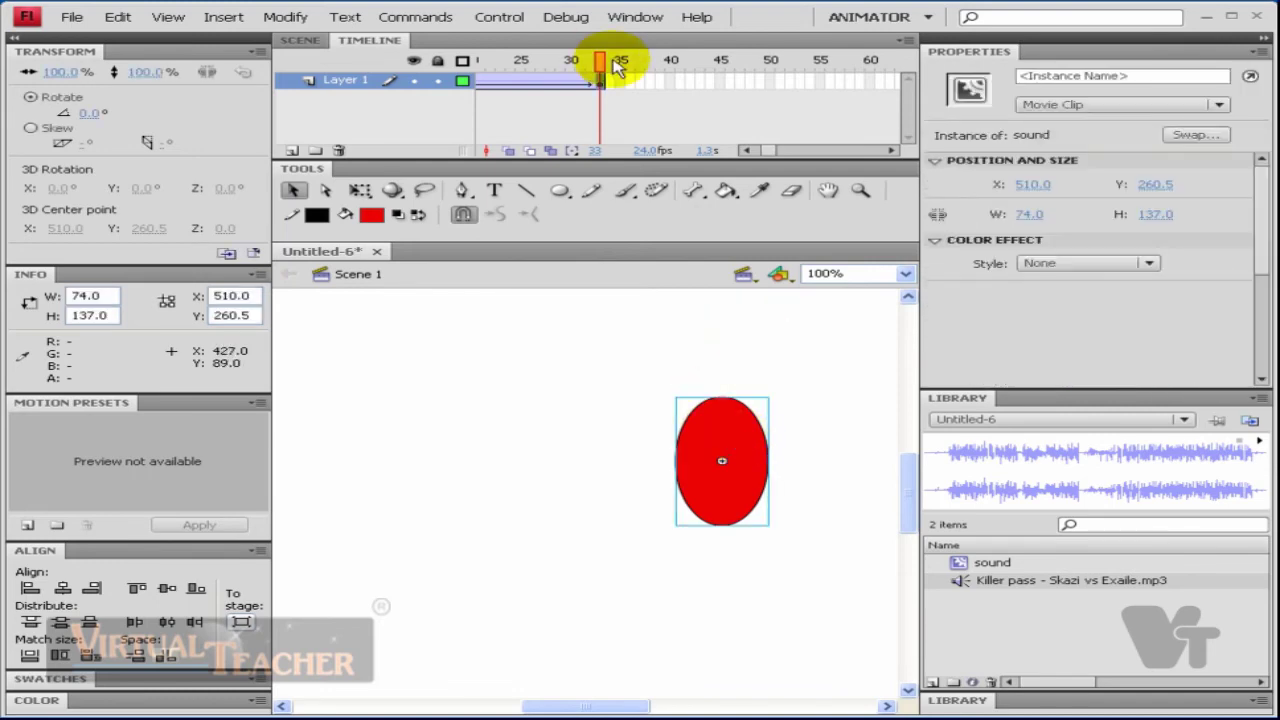
mouse_move(614, 57)
left_mouse_down()
mouse_move(670, 65)
mouse_move(445, 60)
mouse_move(822, 65)
left_mouse_up()
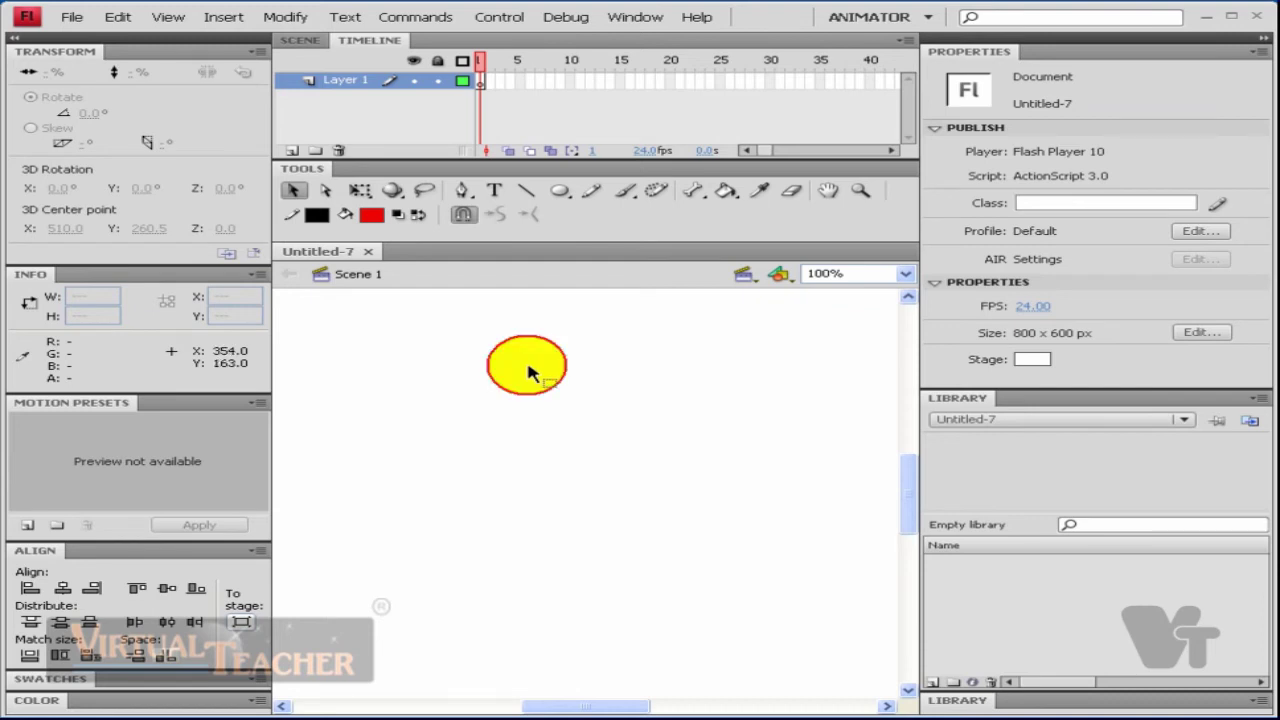
Step: Launch File > Import > Import Video and move the wizard into view
left_click(72, 17)
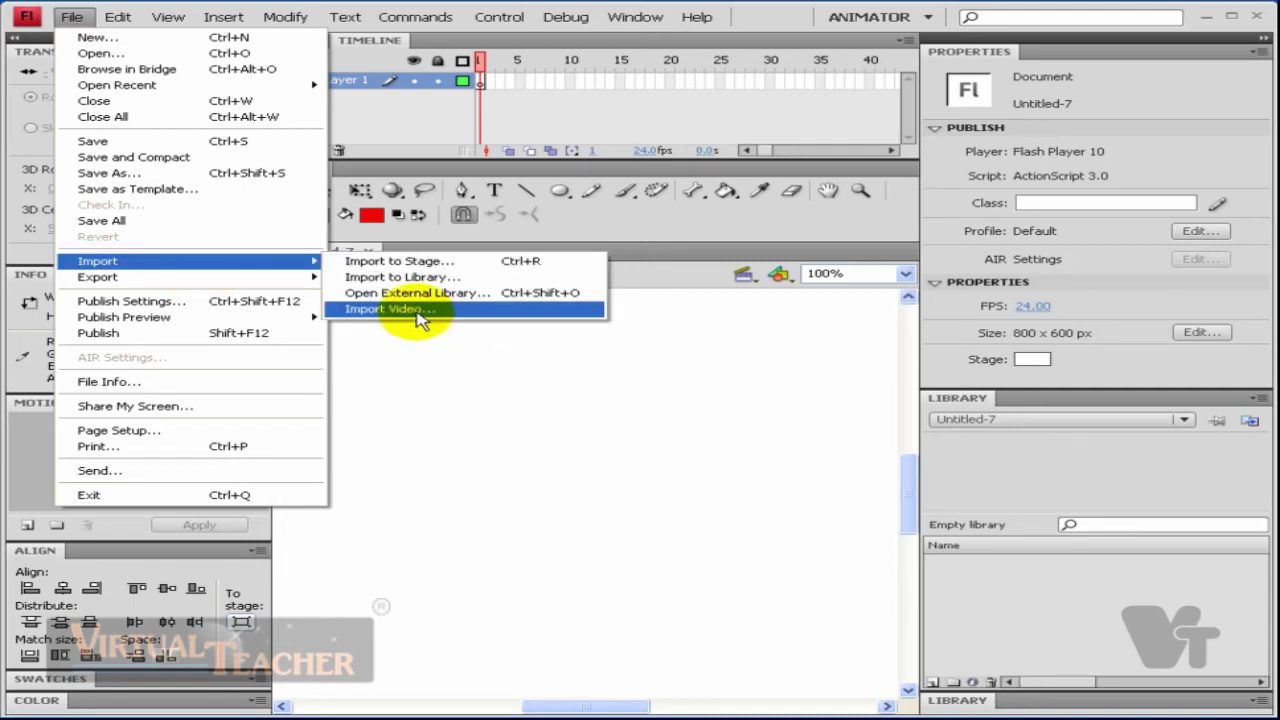
mouse_move(98, 261)
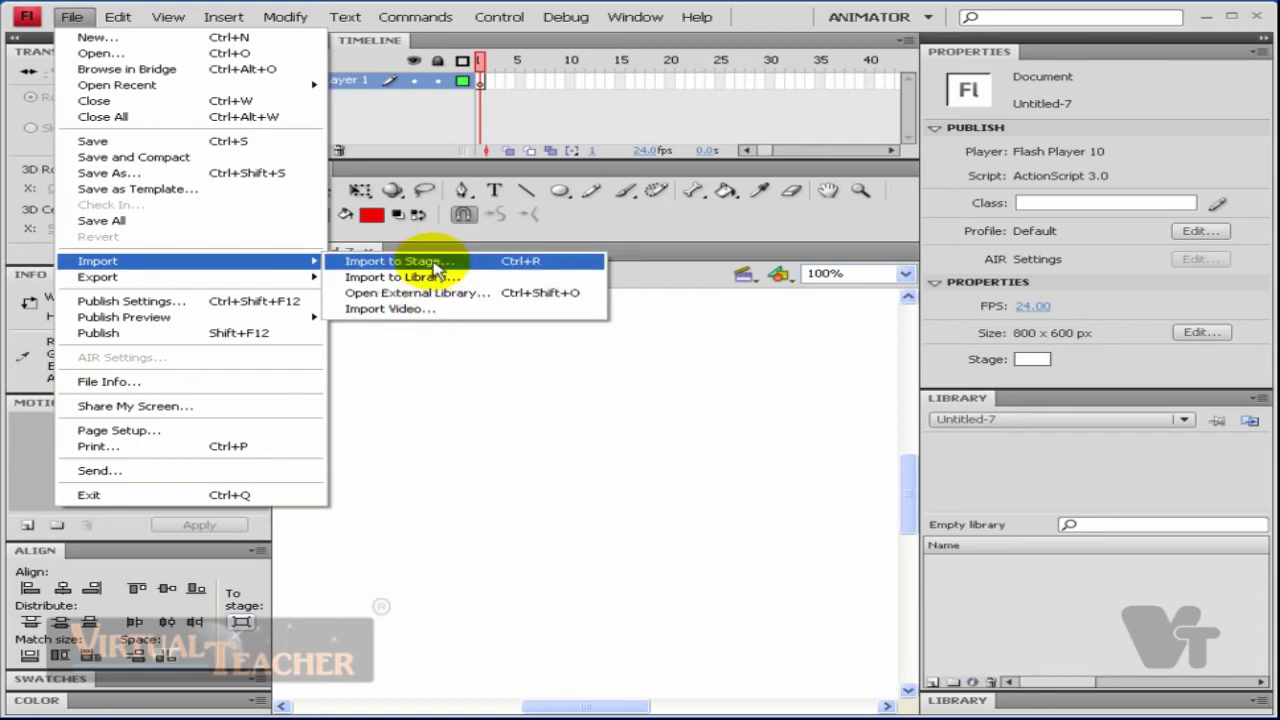
left_click(523, 418)
left_click(72, 17)
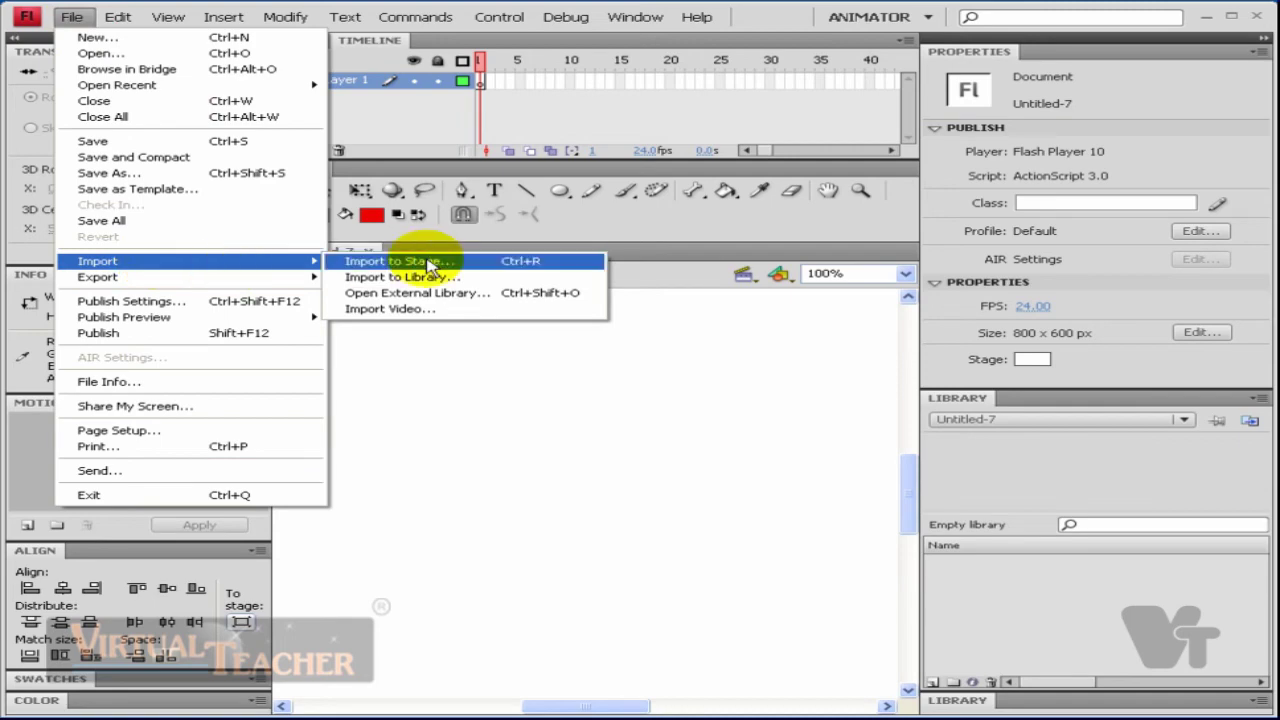
left_click(413, 312)
mouse_move(386, 120)
left_mouse_down()
mouse_move(460, 120)
mouse_move(454, 108)
left_mouse_up()
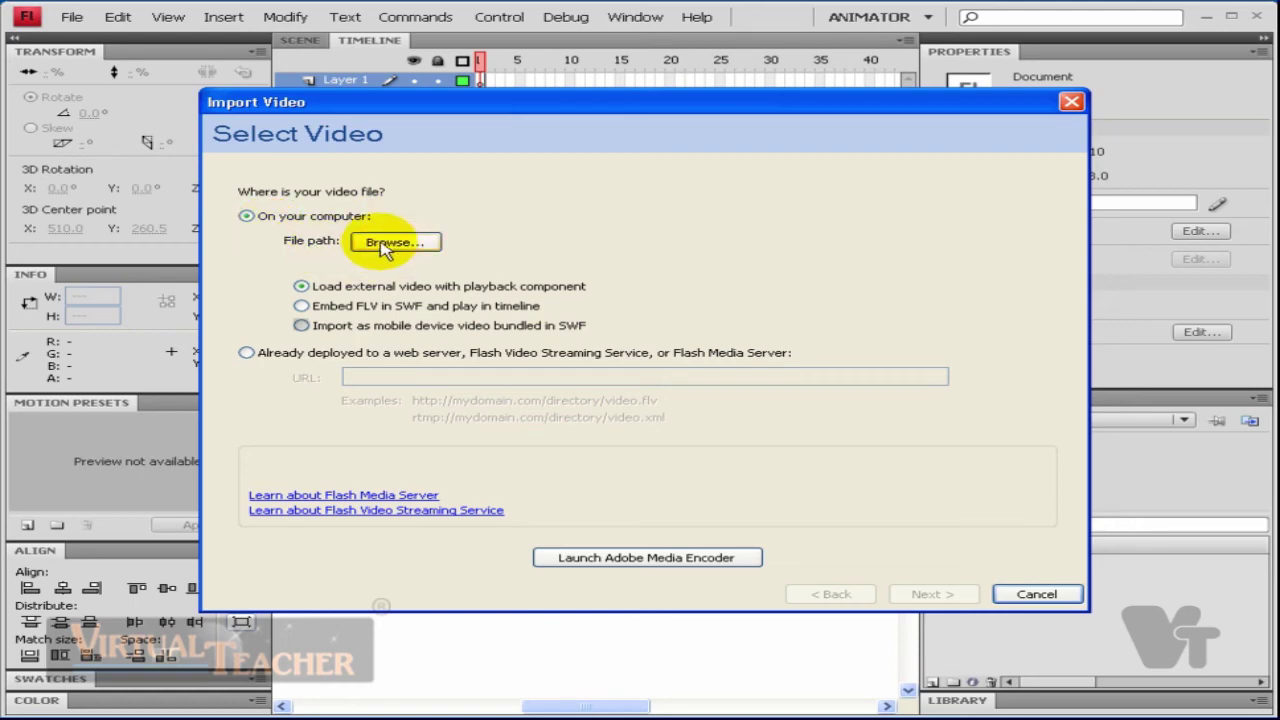
Step: Browse for a video file, cancel once, then browse again from the Select Video page
left_click(387, 243)
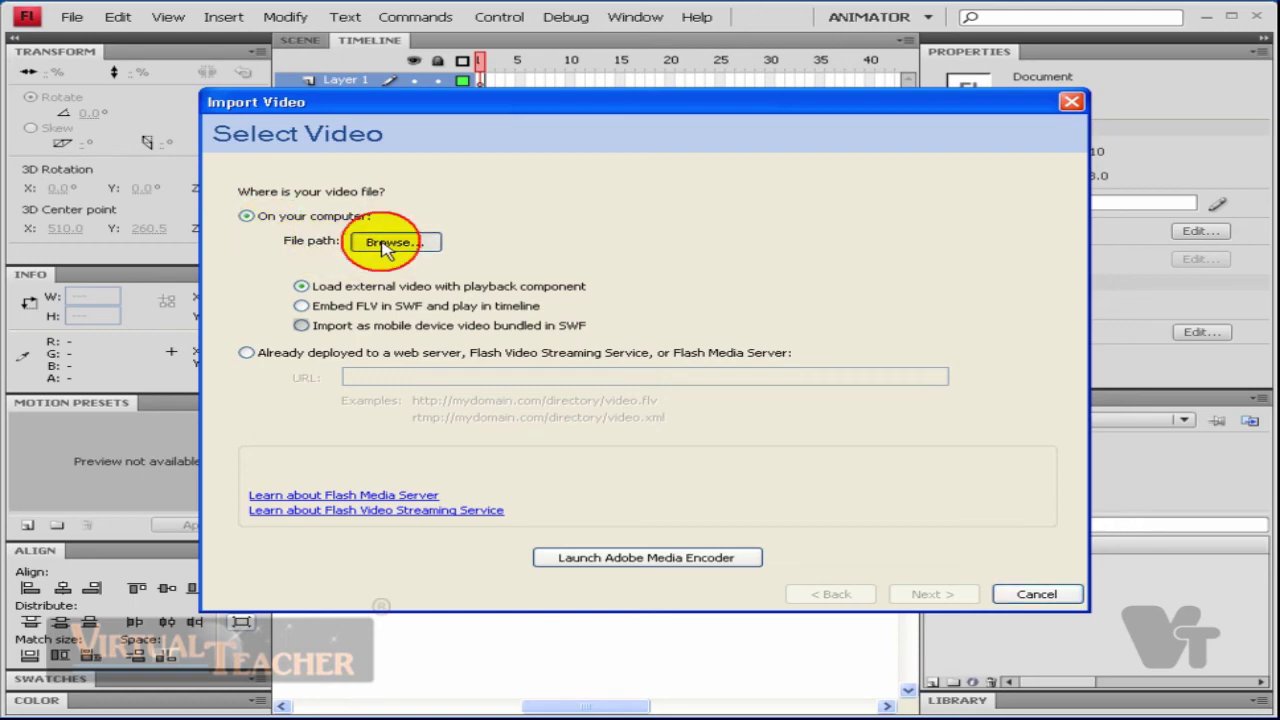
left_click(859, 518)
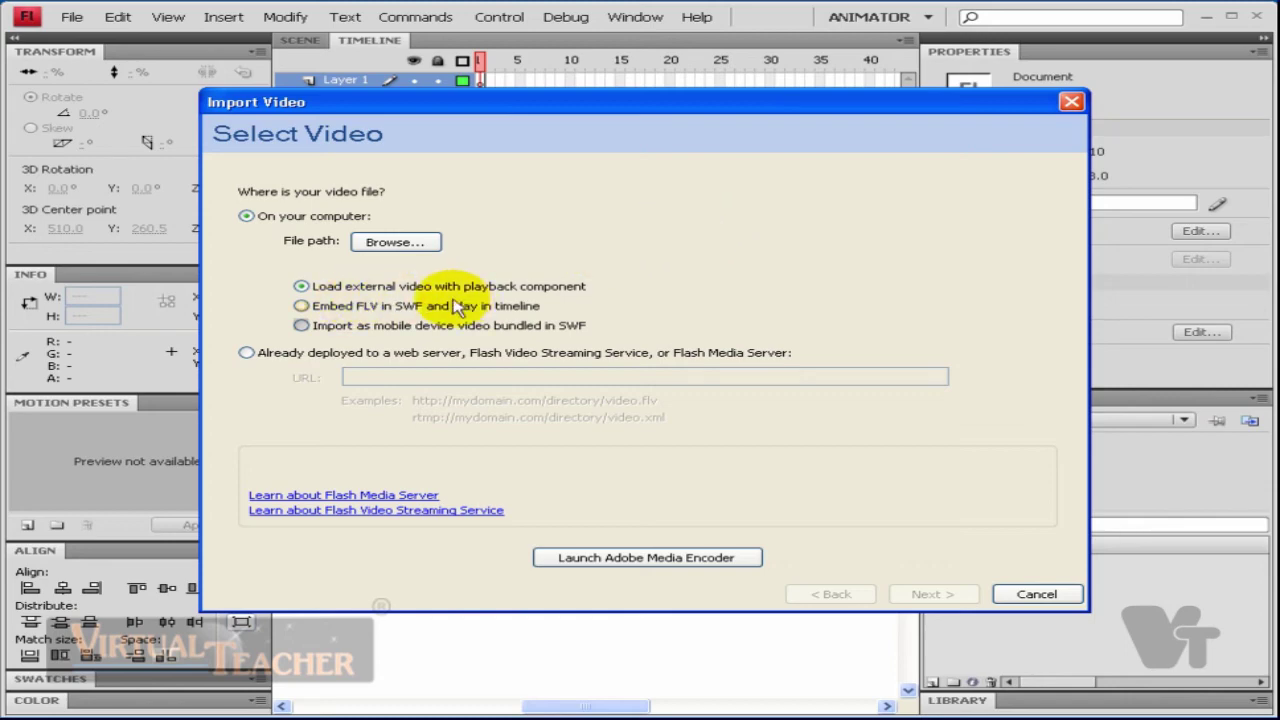
left_click(627, 298)
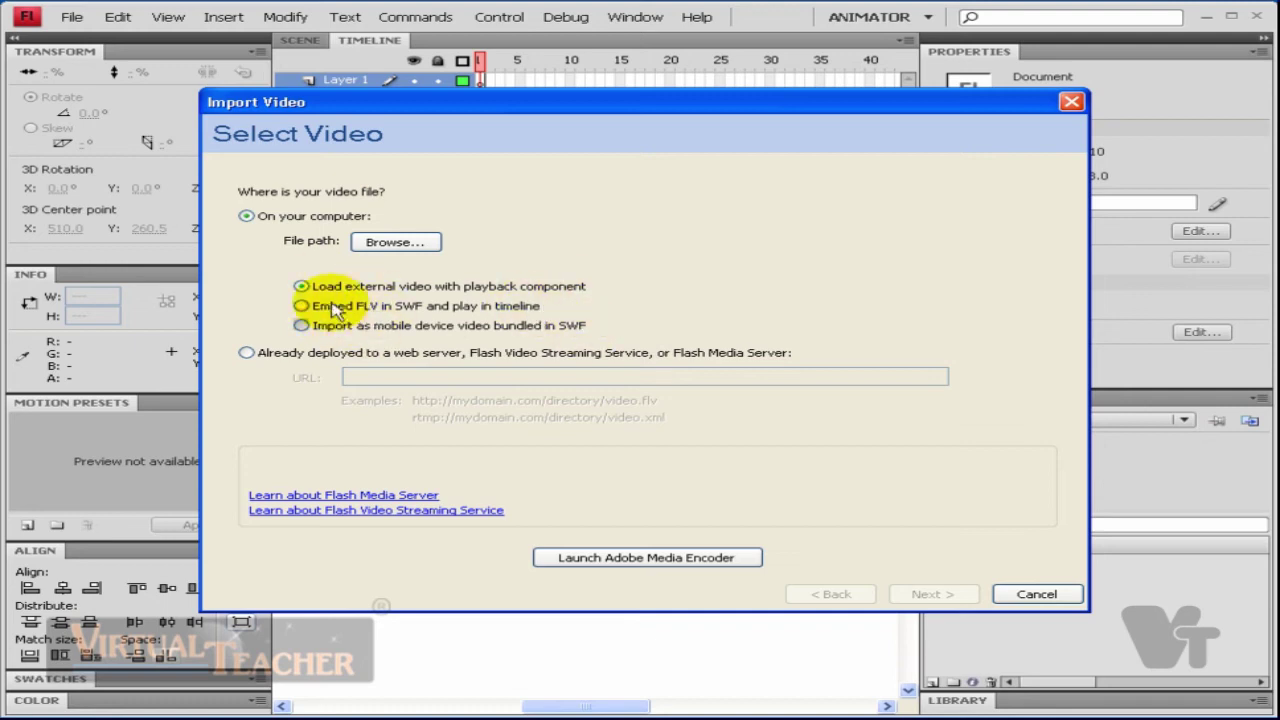
left_click(395, 242)
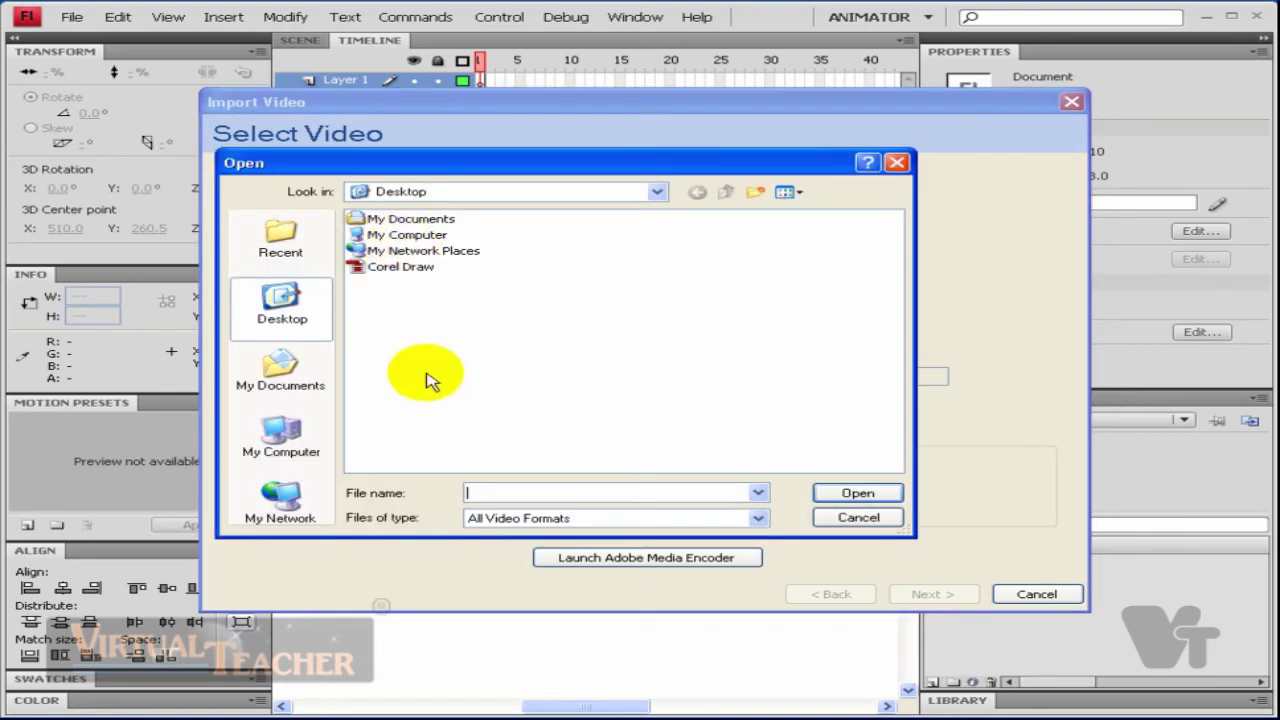
Step: Try the Flash Video, MPEG-4, QuickTime and 3GPP file-type filters in the Open dialog
left_click_drag(457, 163, 590, 185)
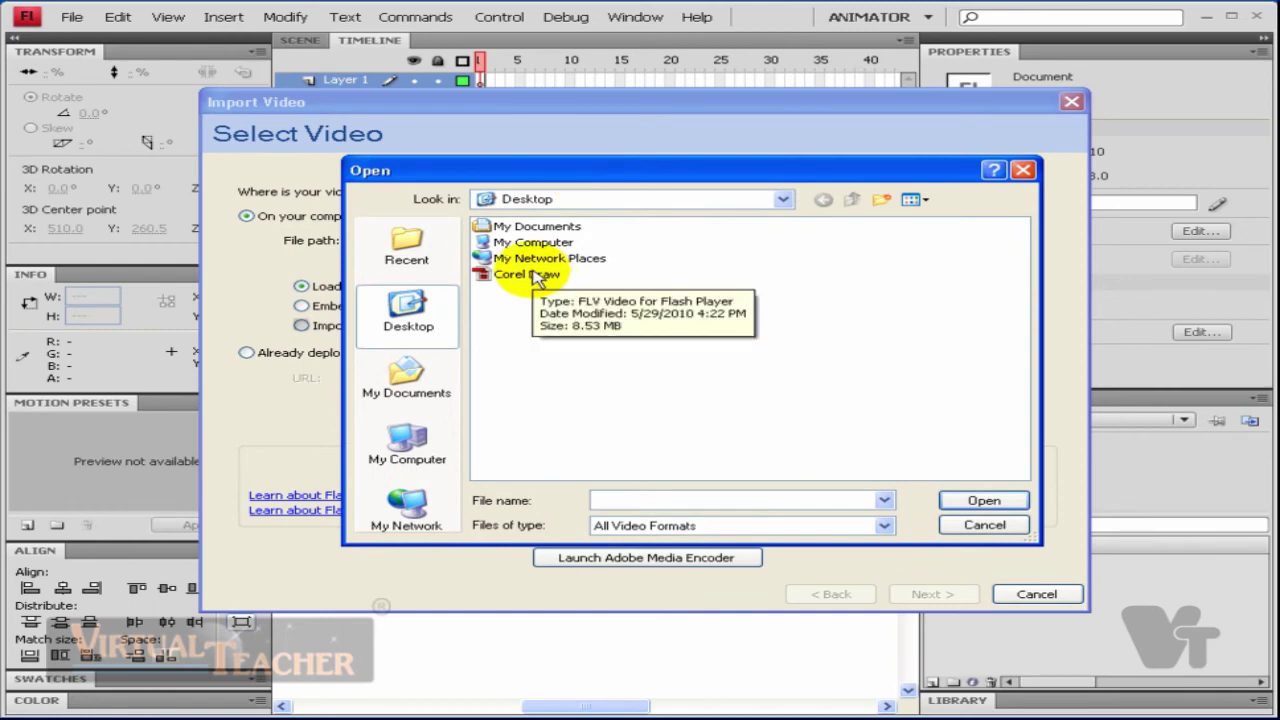
left_click(655, 527)
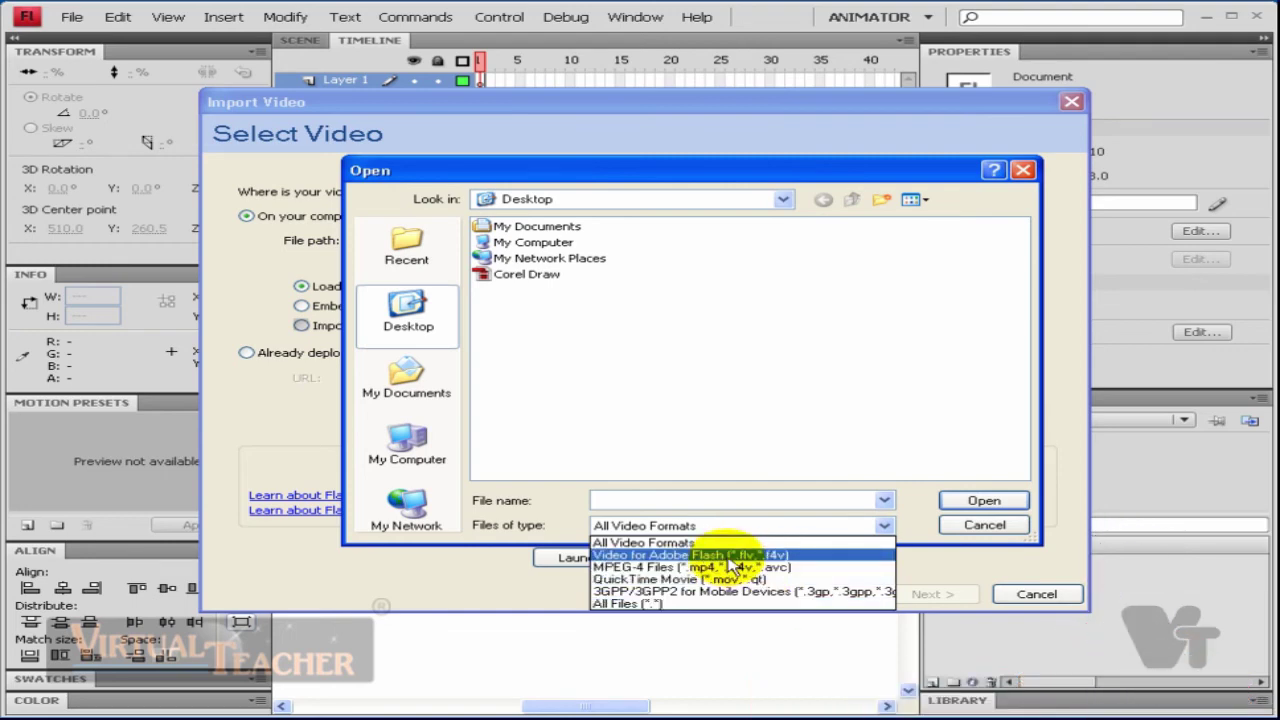
left_click(726, 555)
left_click(730, 524)
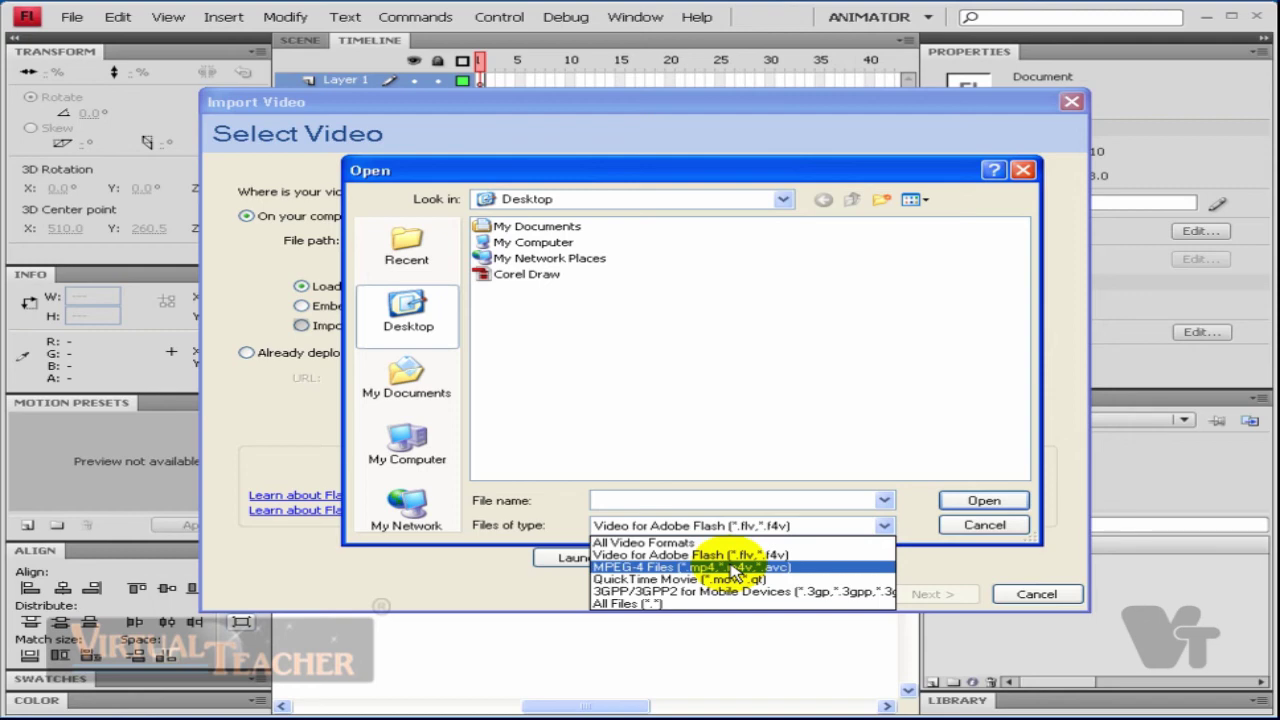
left_click(736, 568)
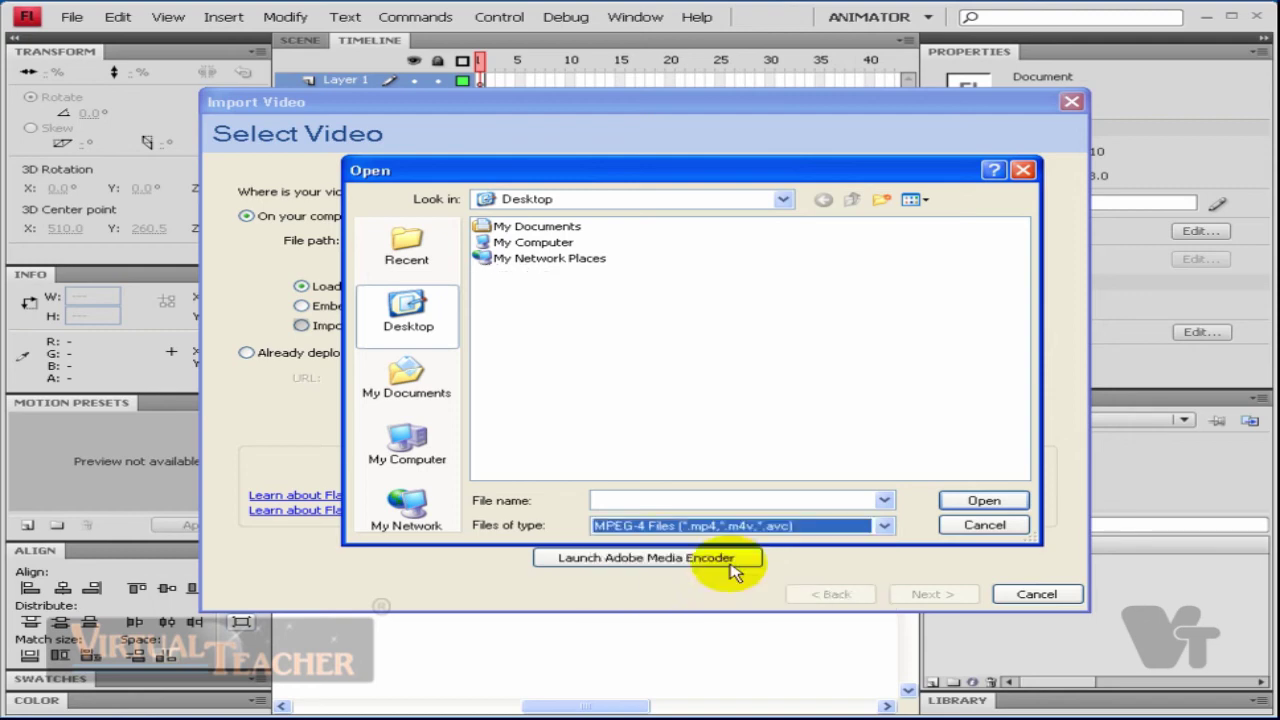
left_click(737, 524)
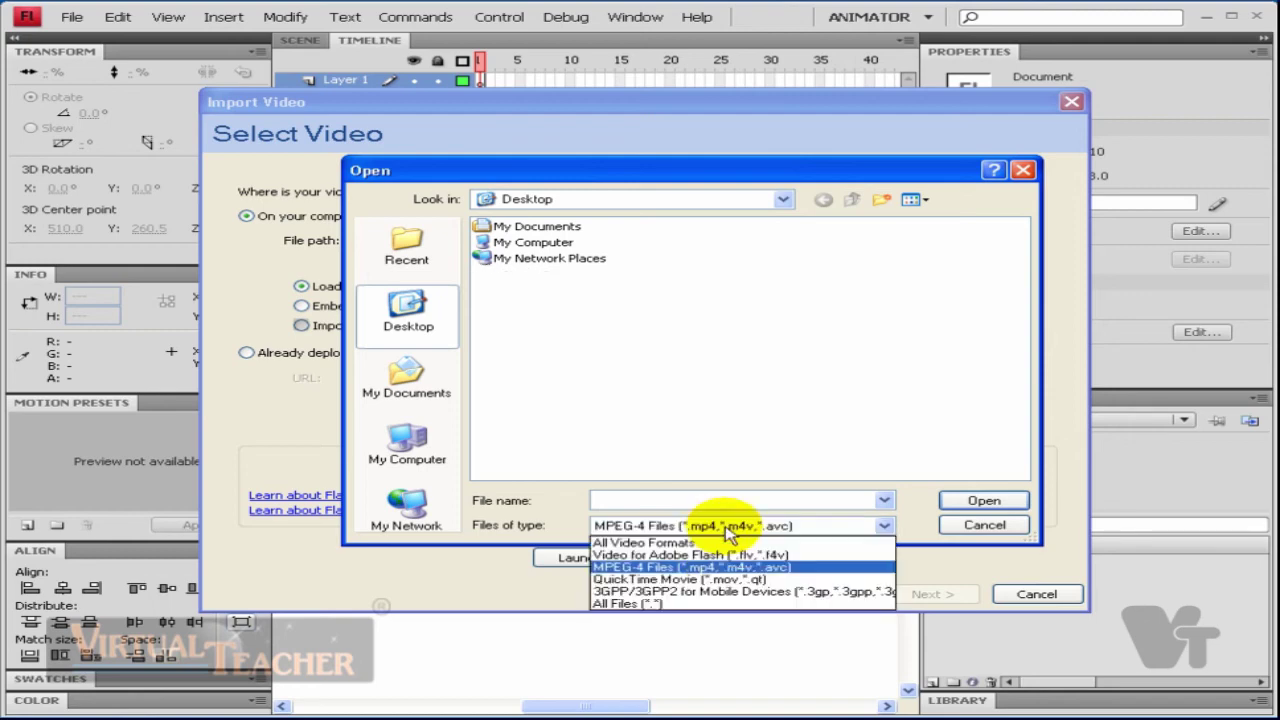
left_click(700, 579)
left_click(724, 526)
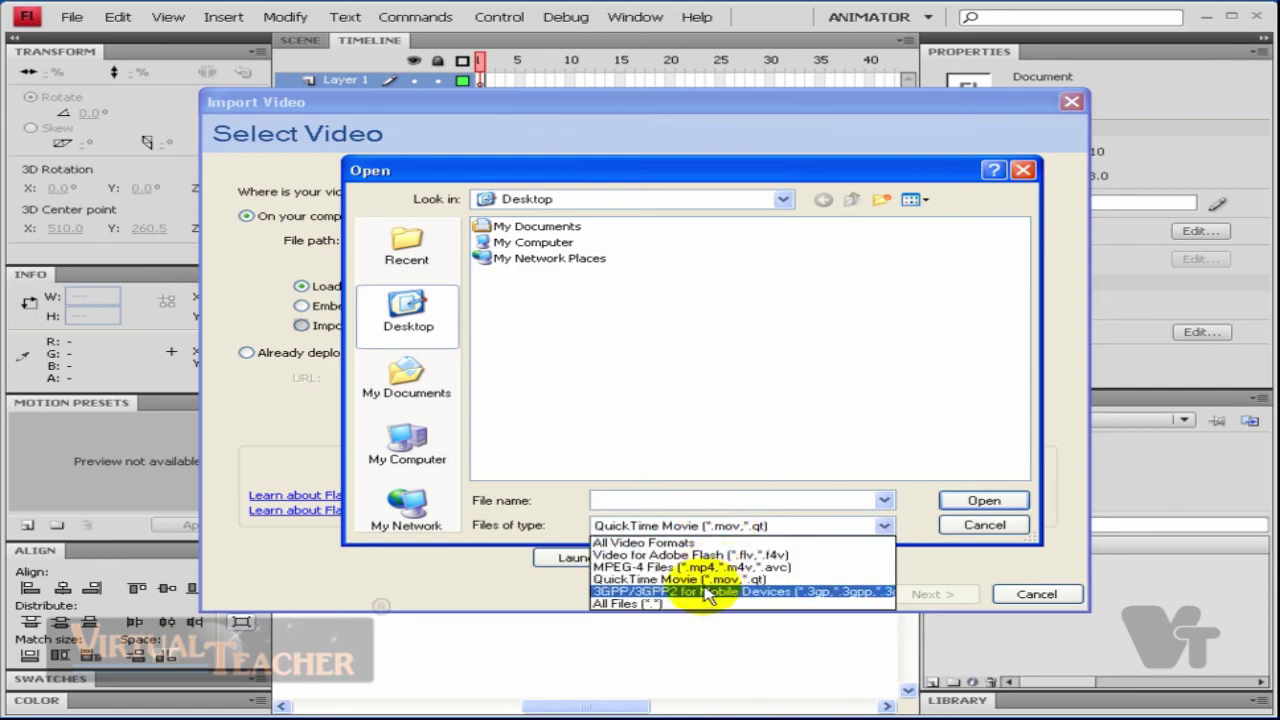
left_click(706, 592)
Step: Filter to Video for Adobe Flash and open Corel Draw.flv from the Desktop
left_click(645, 525)
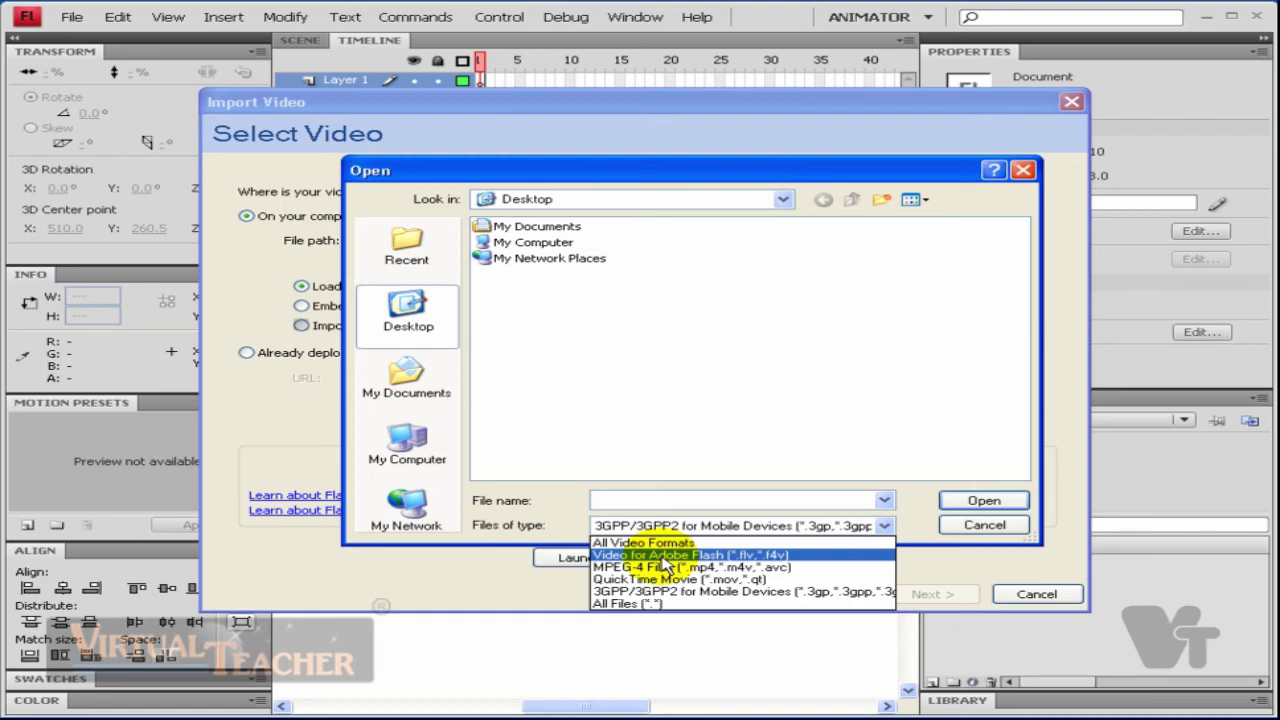
left_click(662, 555)
mouse_move(800, 712)
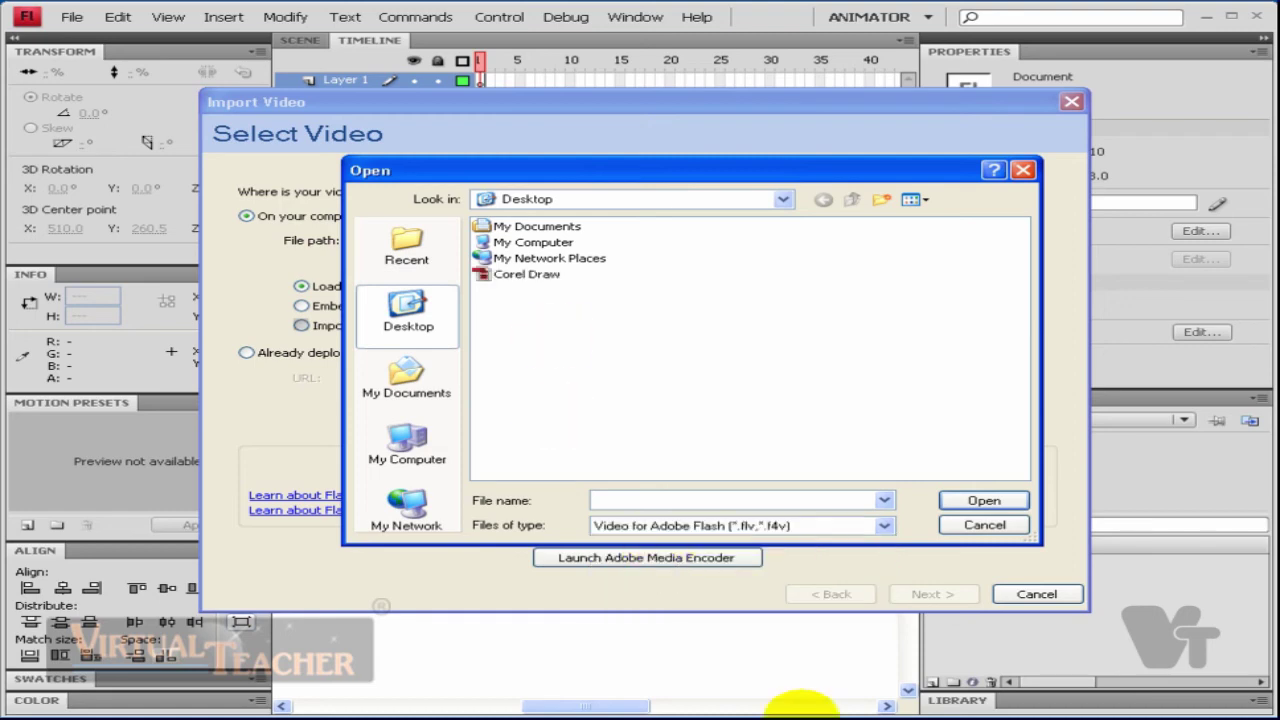
left_click(523, 278)
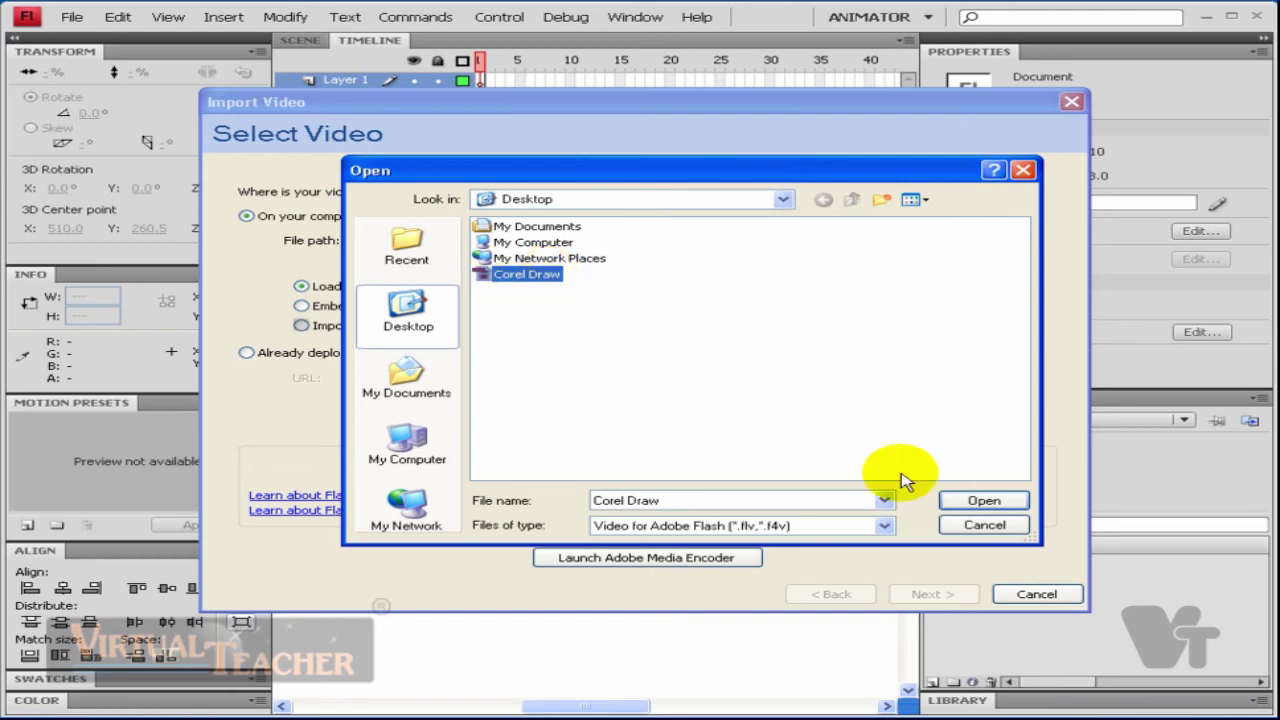
left_click(983, 506)
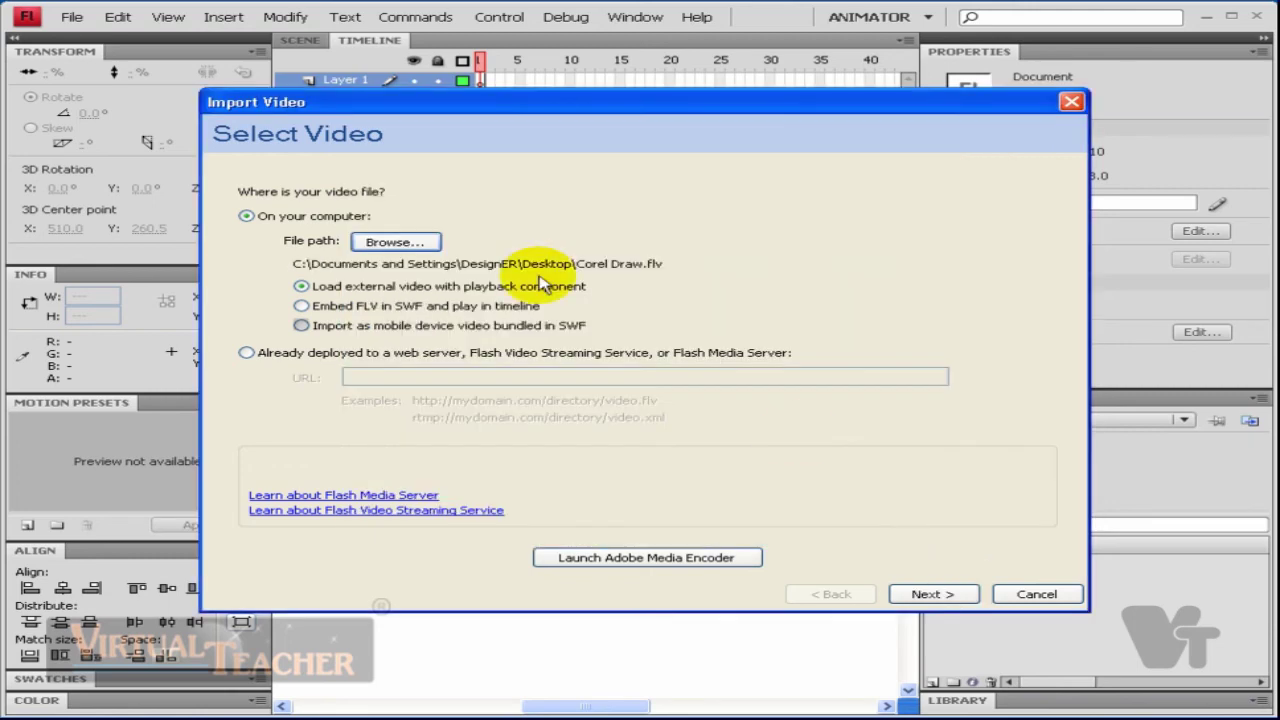
Step: Reach the Skinning step and preview the SkinUnderPlayStopSeekFullVol and SkinOverPlaySeekMute skins
left_click(925, 595)
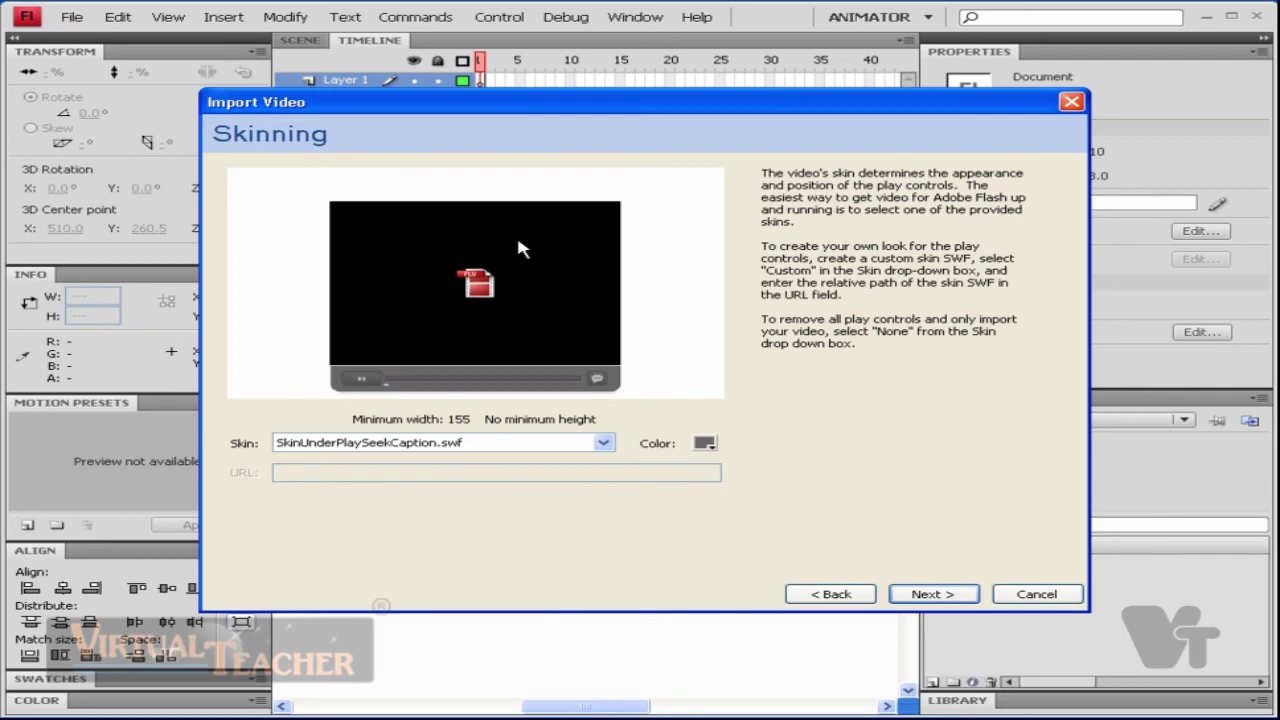
left_click(600, 442)
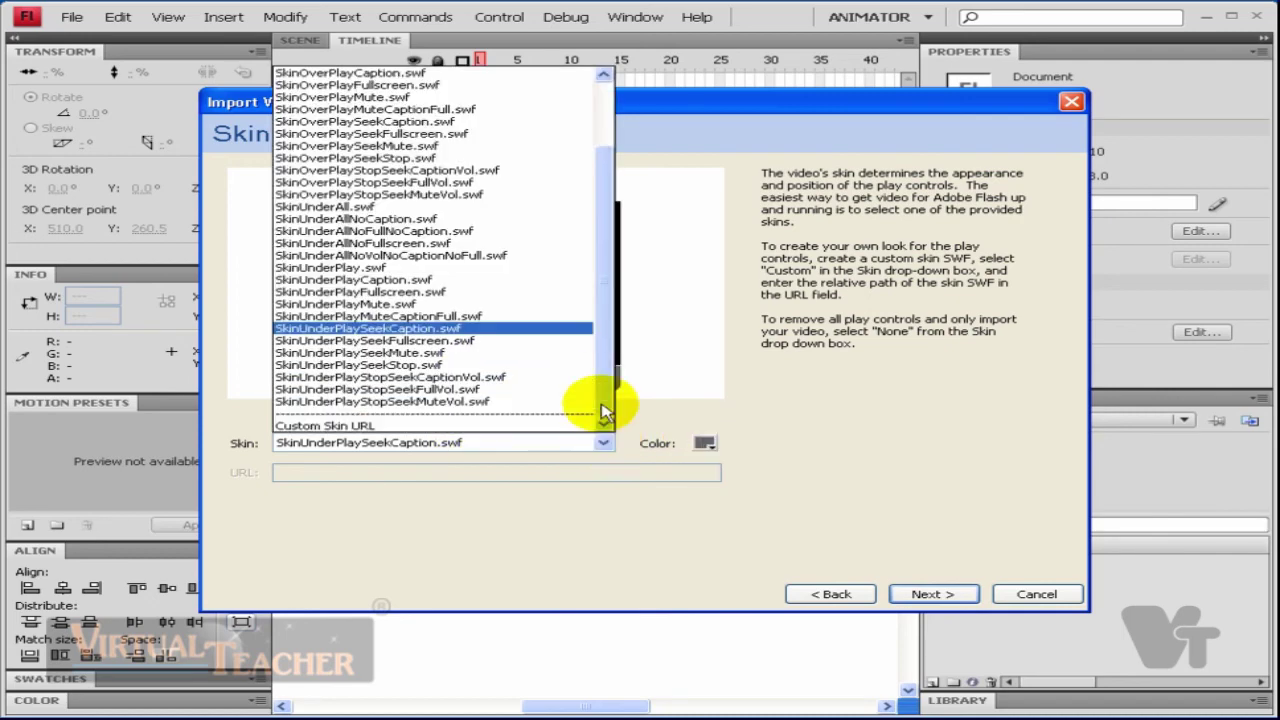
left_click(535, 389)
left_click(602, 443)
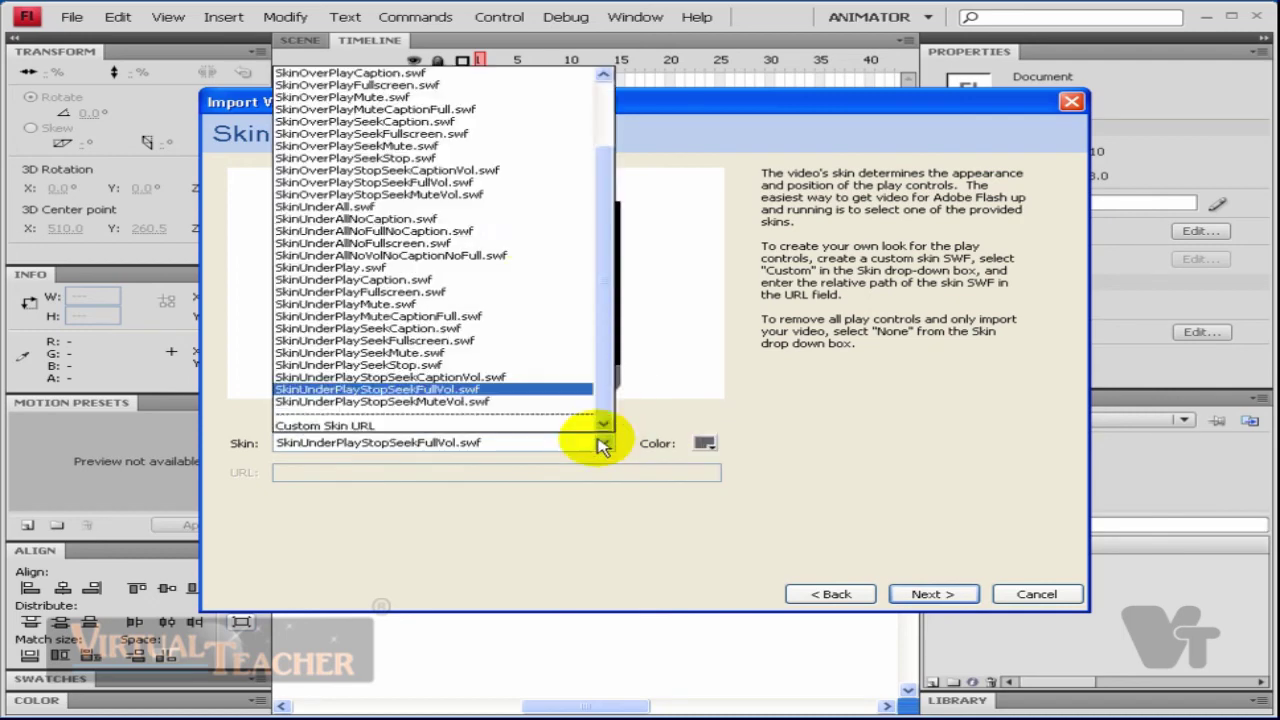
left_click(468, 152)
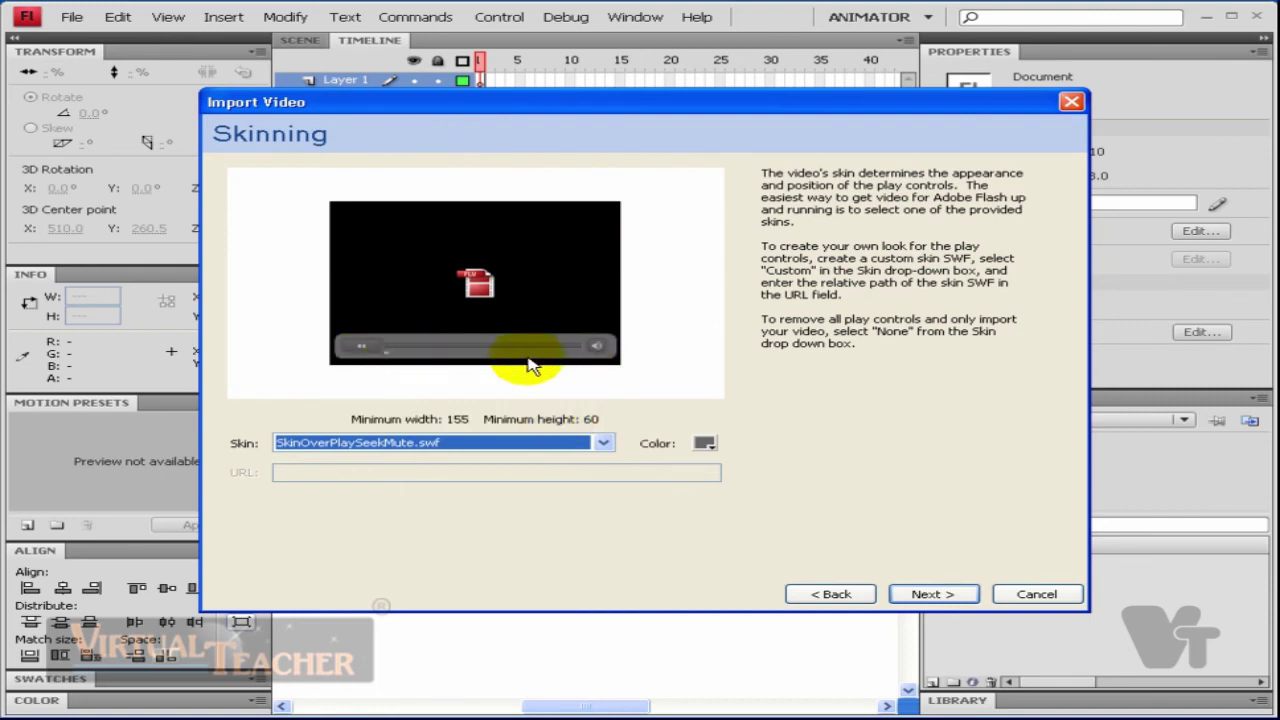
left_click(387, 354)
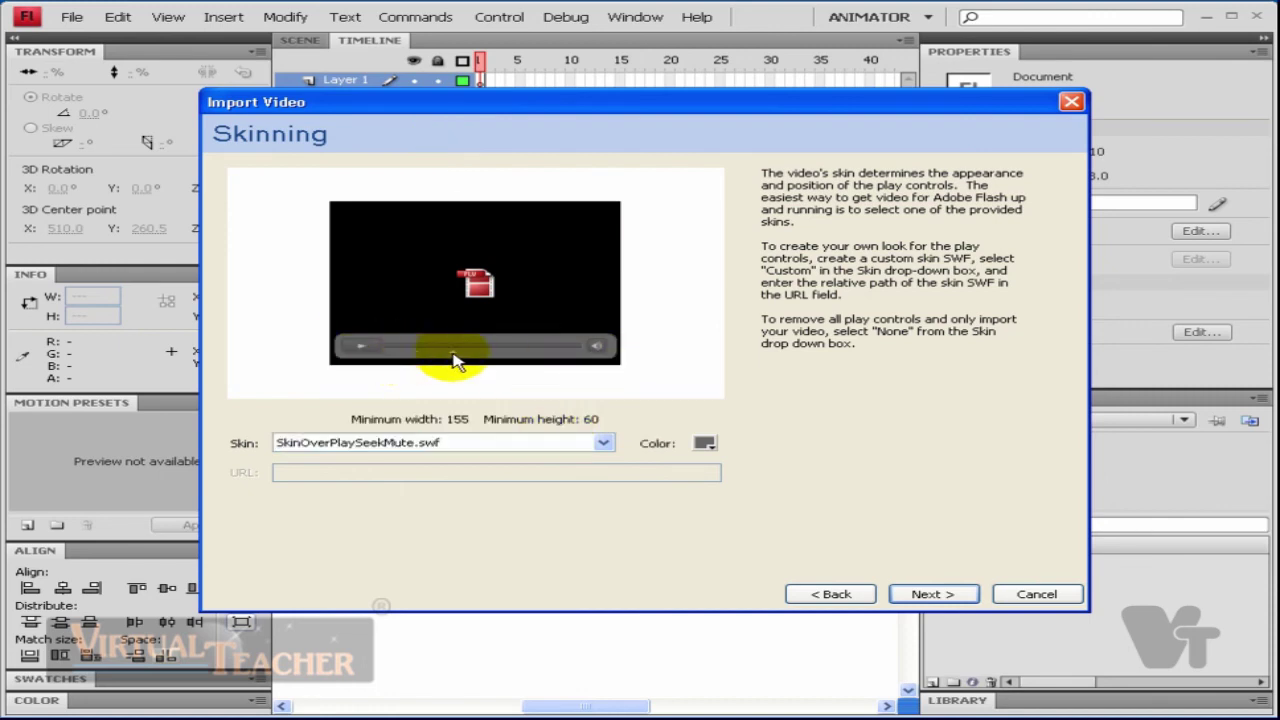
Step: Try SkinOverPlaySeekCaption and SkinOverPlayCaption, then settle on SkinOverAllNoFullscreen.swf
left_click(603, 442)
scroll(466, 297, "up", 5)
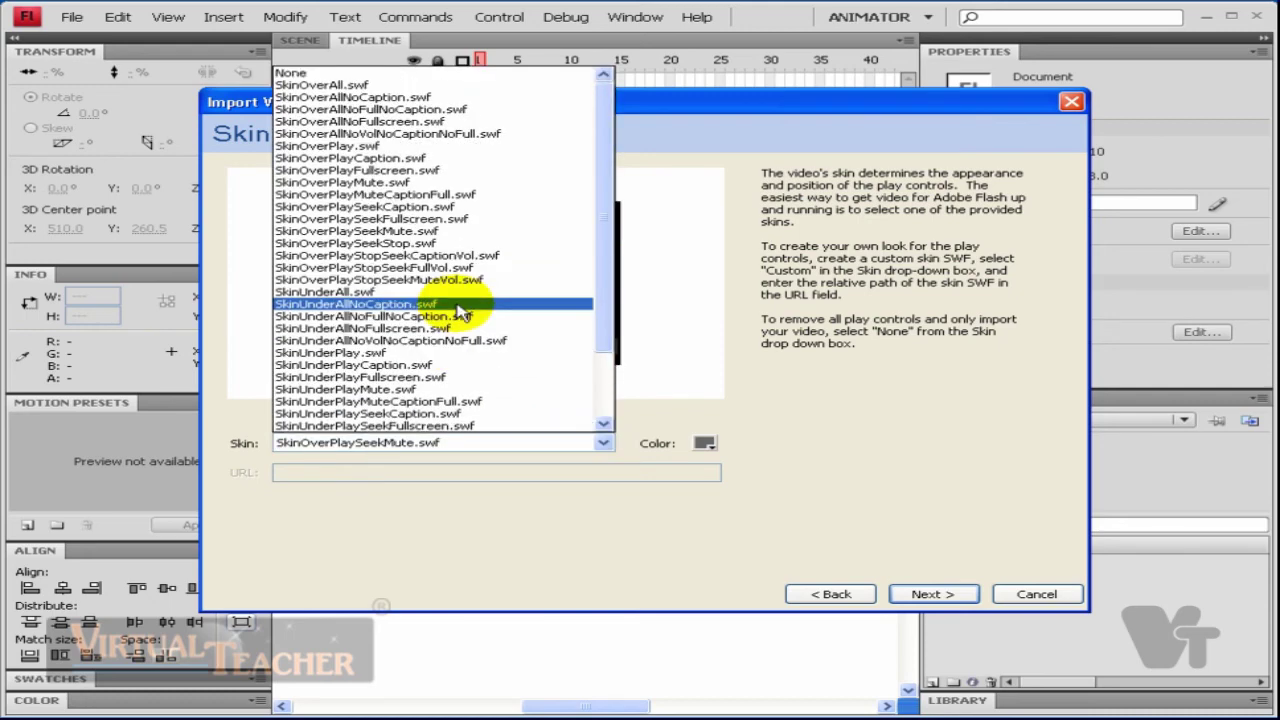
left_click(420, 206)
left_click(560, 442)
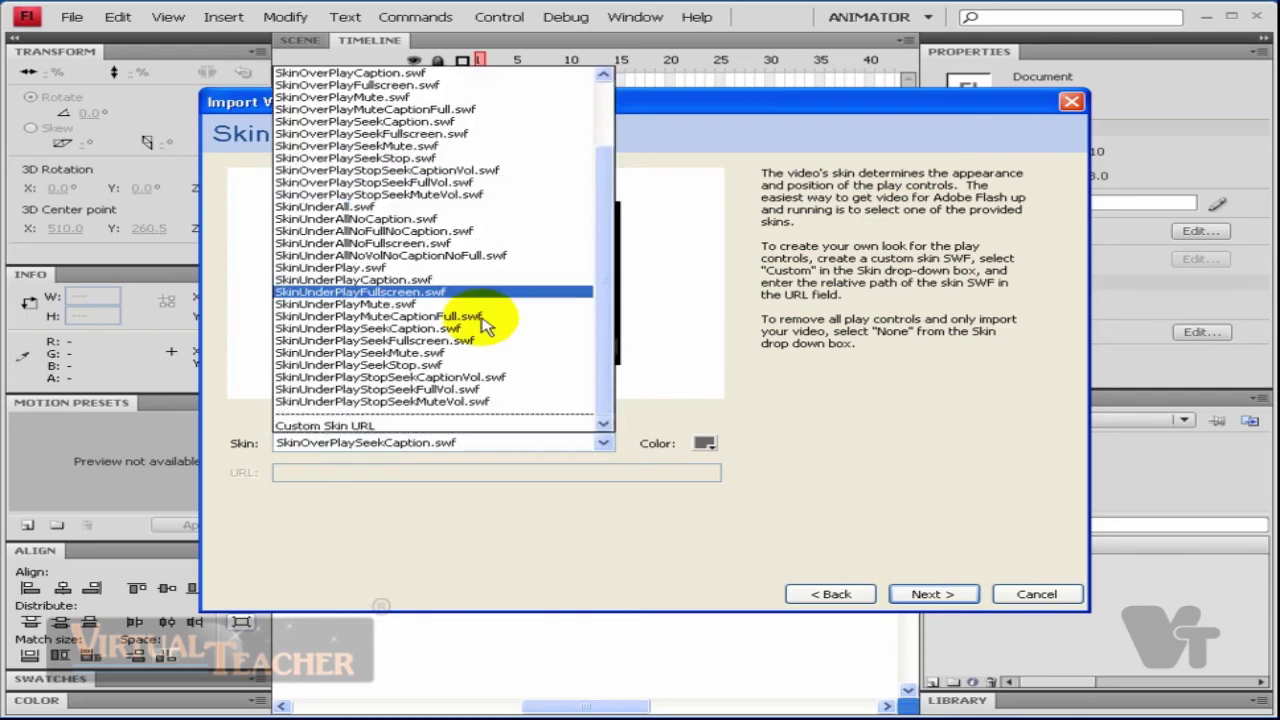
scroll(455, 275, "up", 2)
scroll(455, 275, "up", 1)
left_click(380, 163)
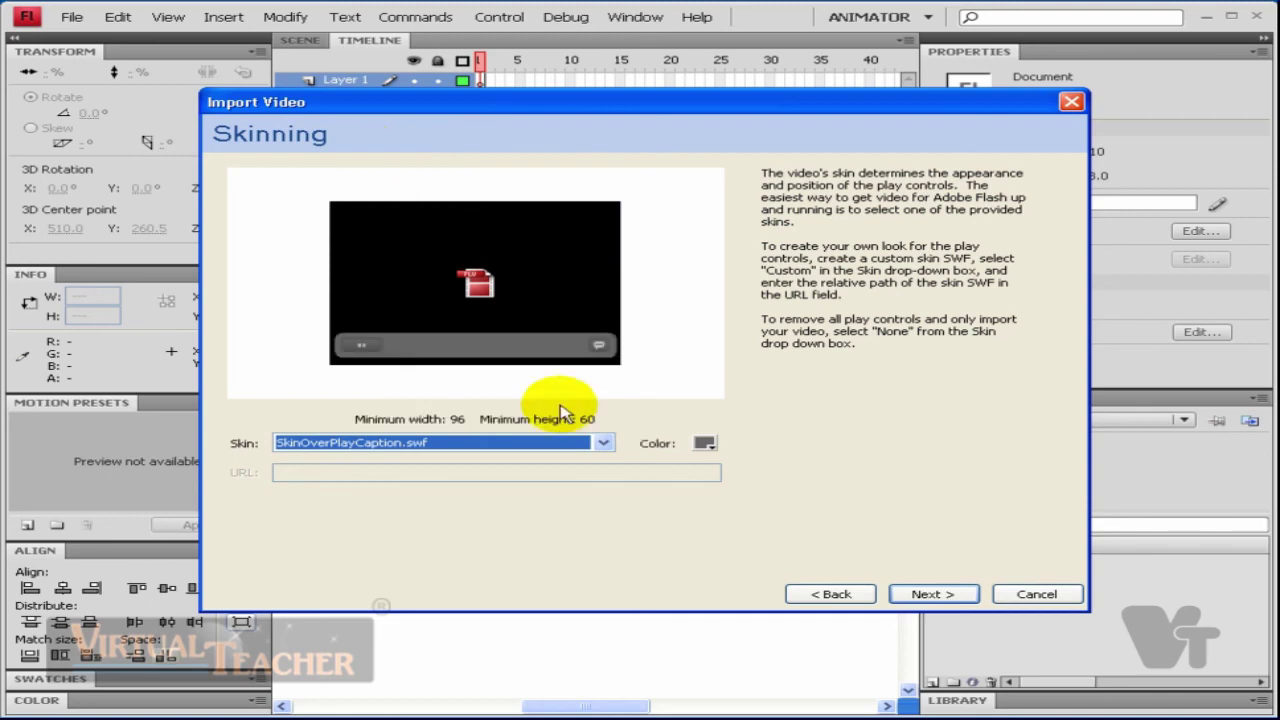
left_click(570, 447)
scroll(509, 351, "up", 3)
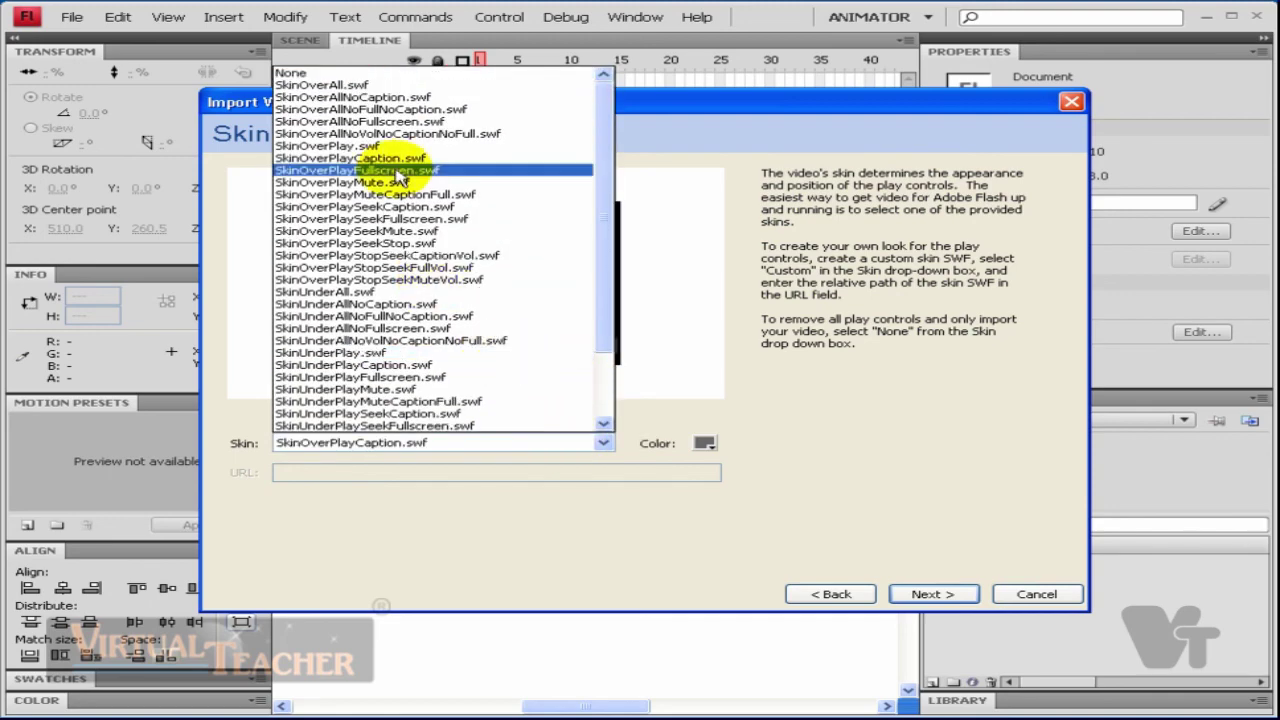
left_click(430, 163)
left_click(711, 449)
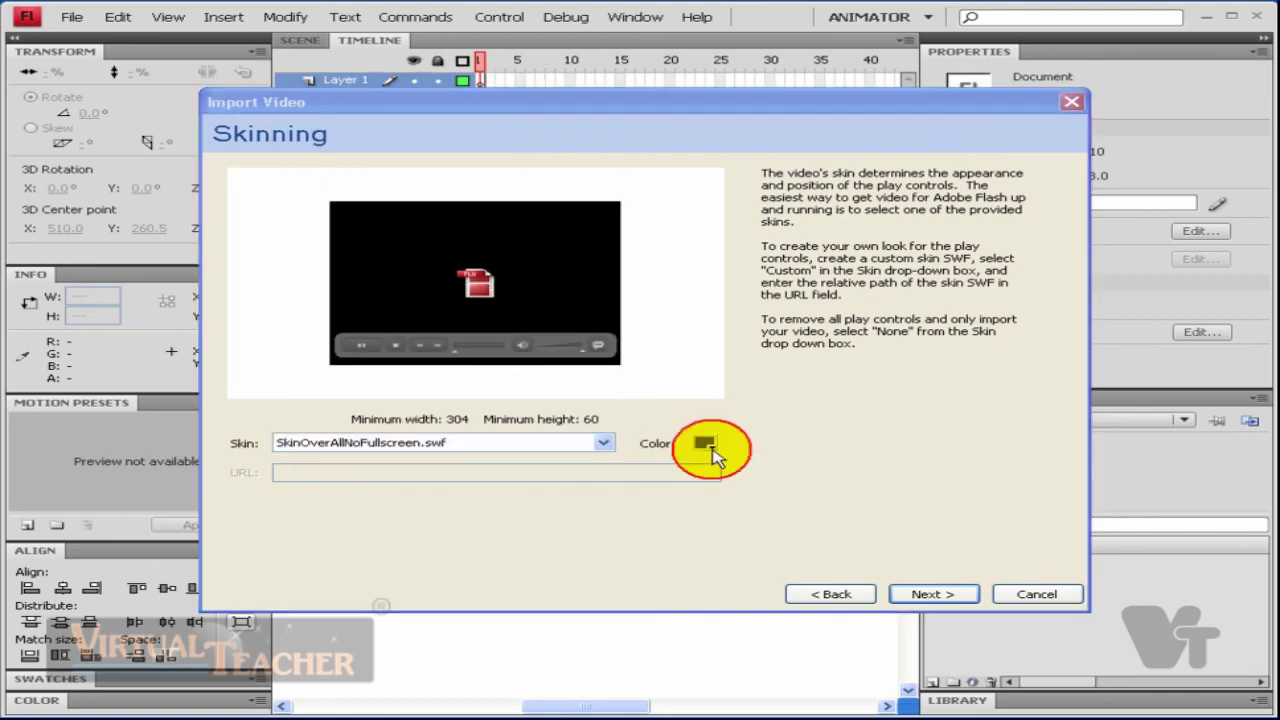
Step: Preview dark teal, green, purple, grey #666666 and white tints for the SkinOverAllNoFullscreen controls
left_click(711, 449)
left_click(781, 496)
left_click(705, 444)
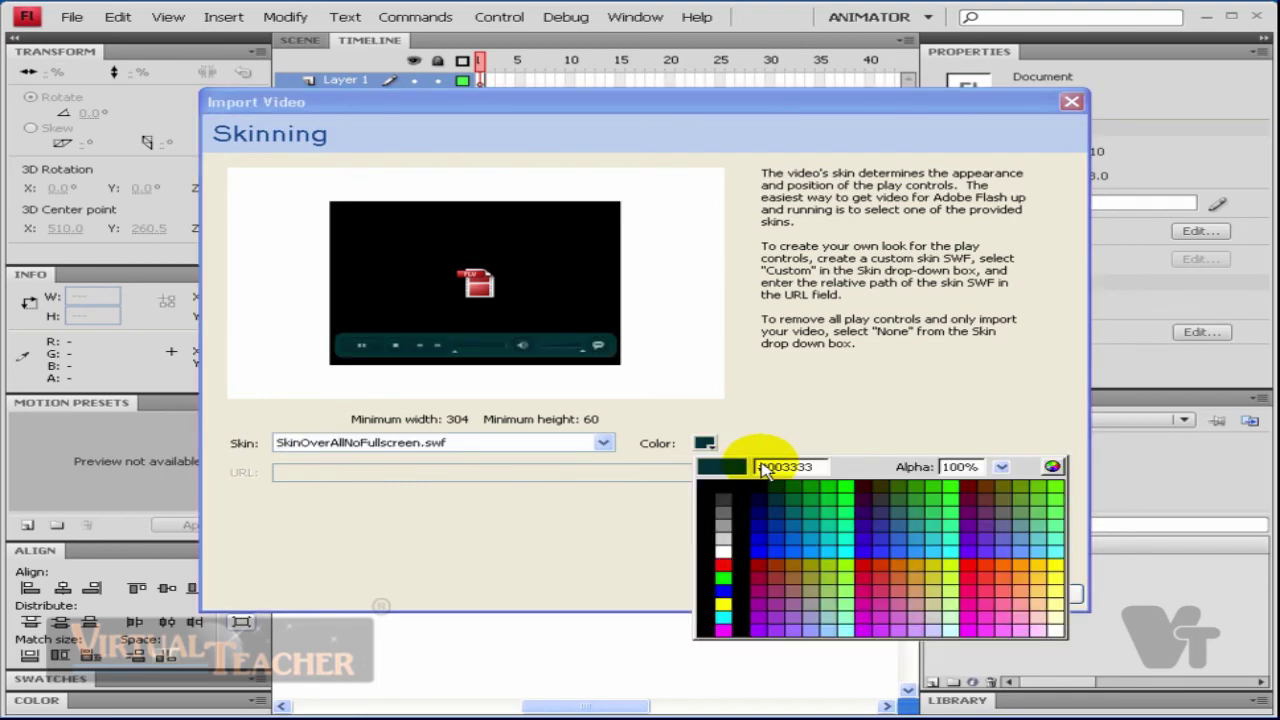
left_click(845, 487)
left_click(710, 446)
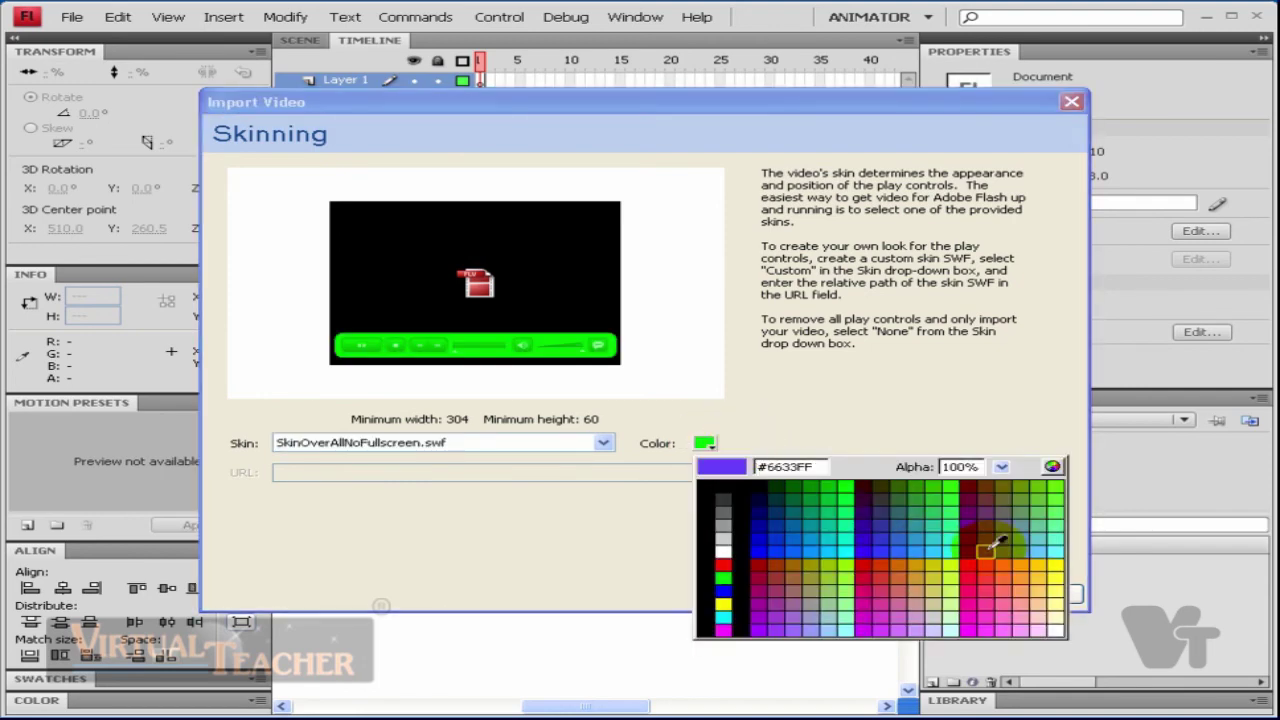
left_click(986, 543)
left_click(710, 450)
left_click(724, 510)
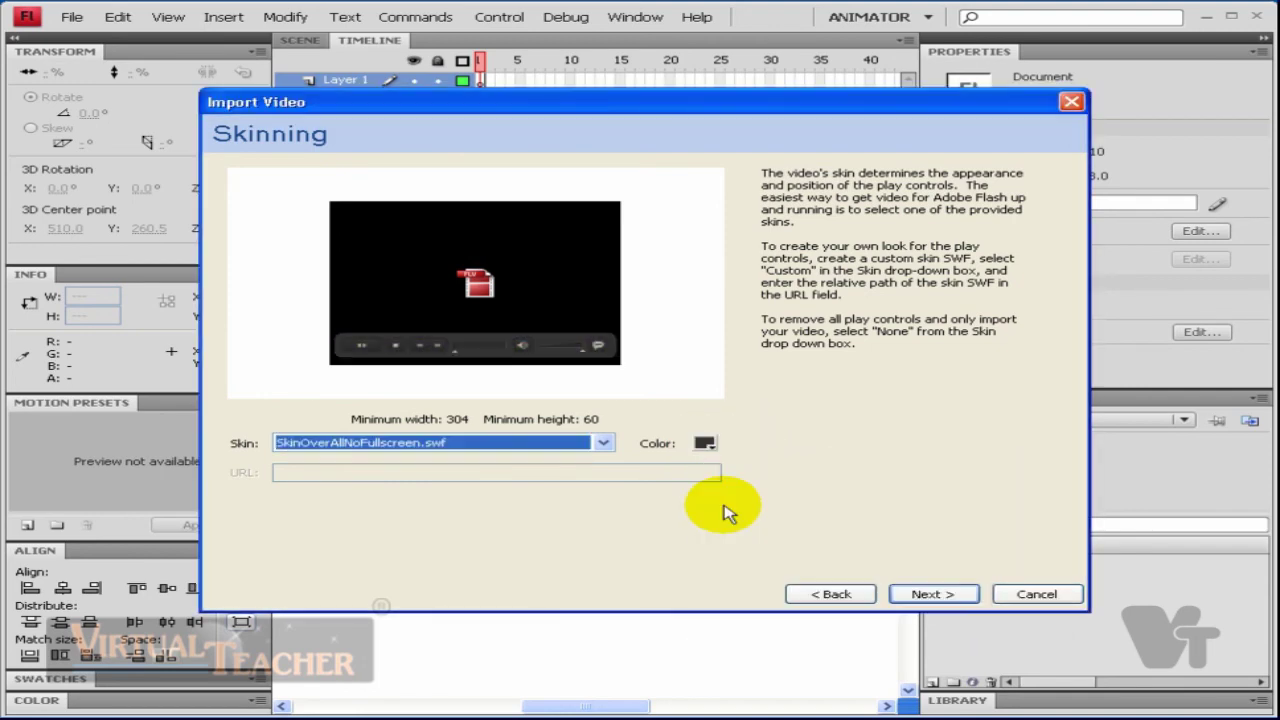
left_click(705, 446)
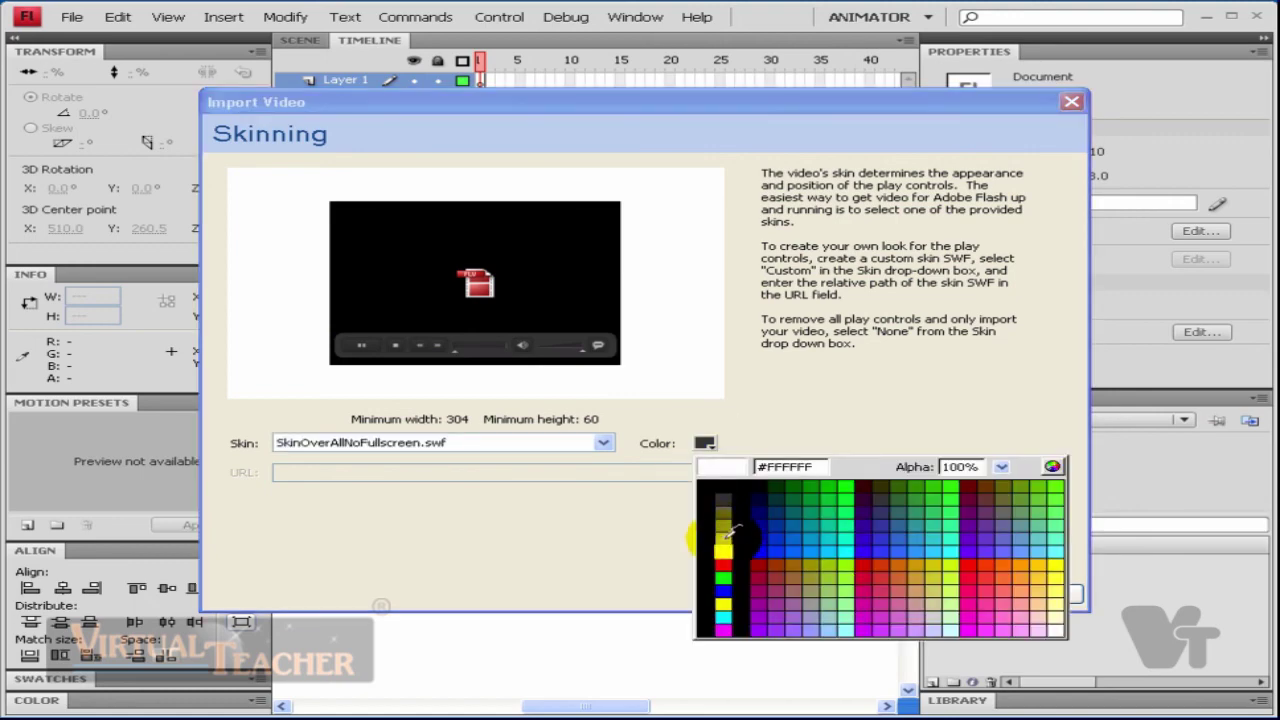
left_click(726, 545)
left_click(705, 443)
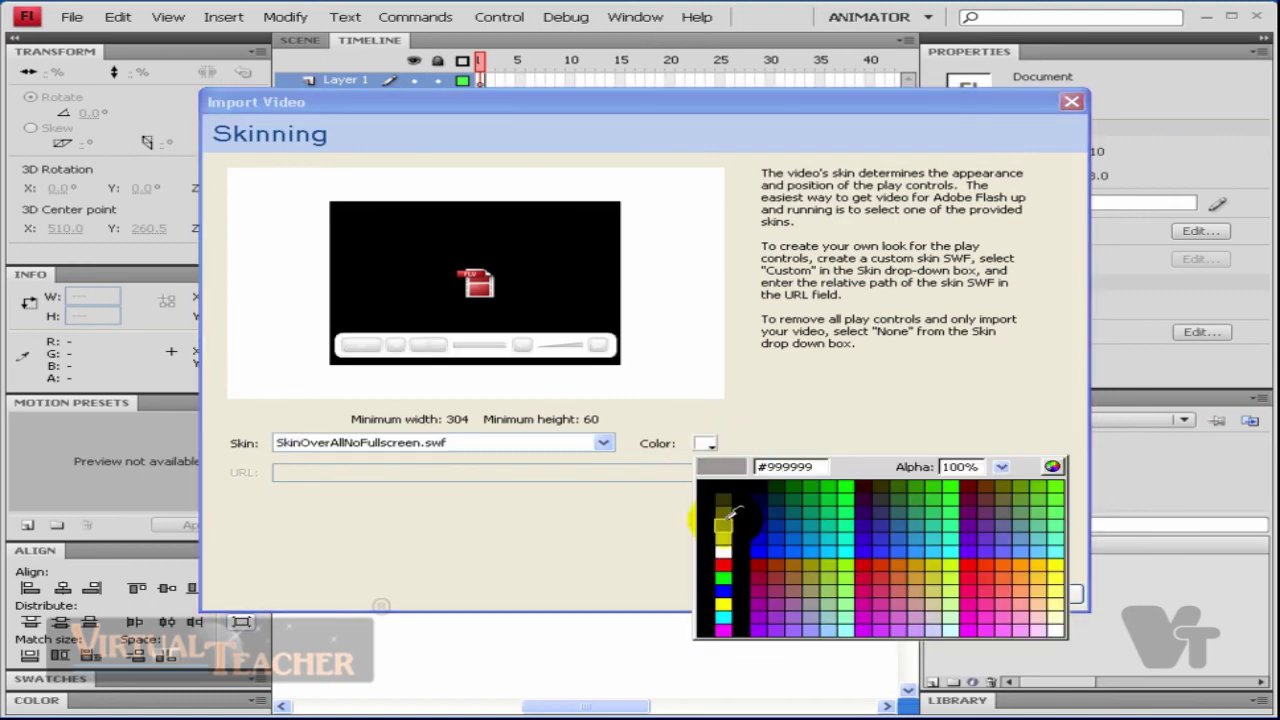
left_click(728, 535)
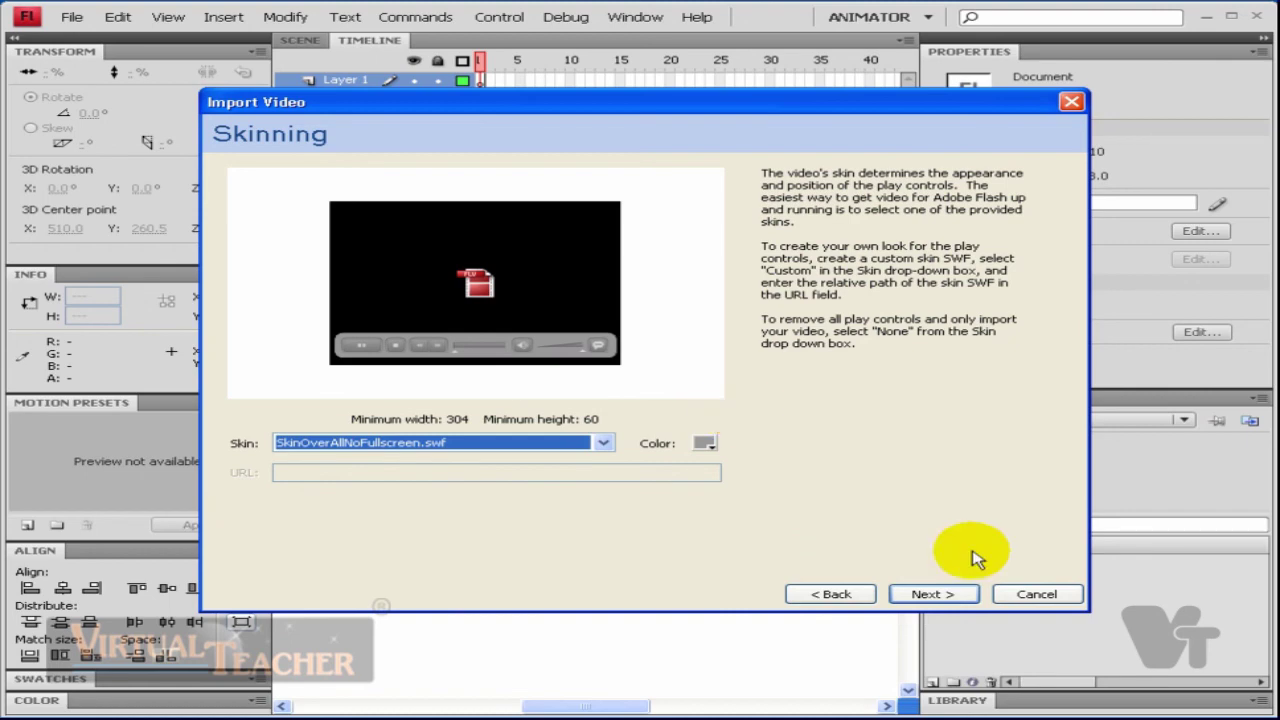
Step: Pass the import summary and finish placing the FLVPlayback video on the stage
left_click(925, 596)
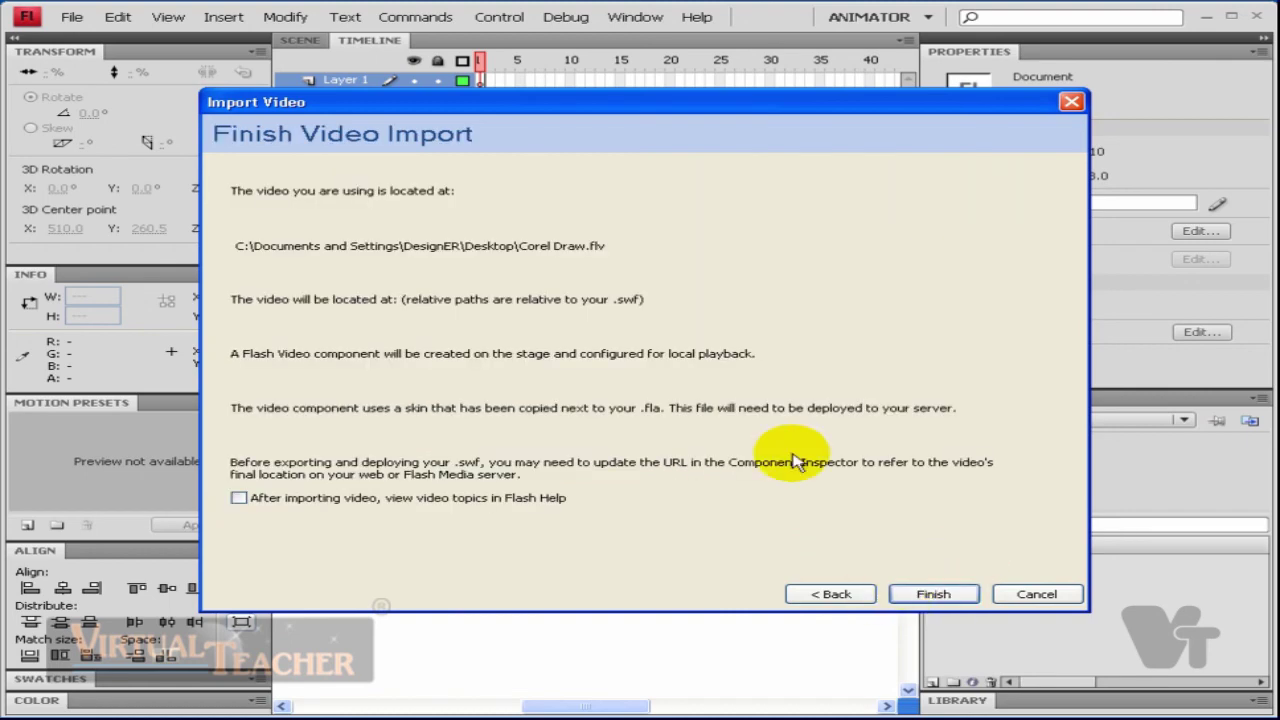
left_click(928, 596)
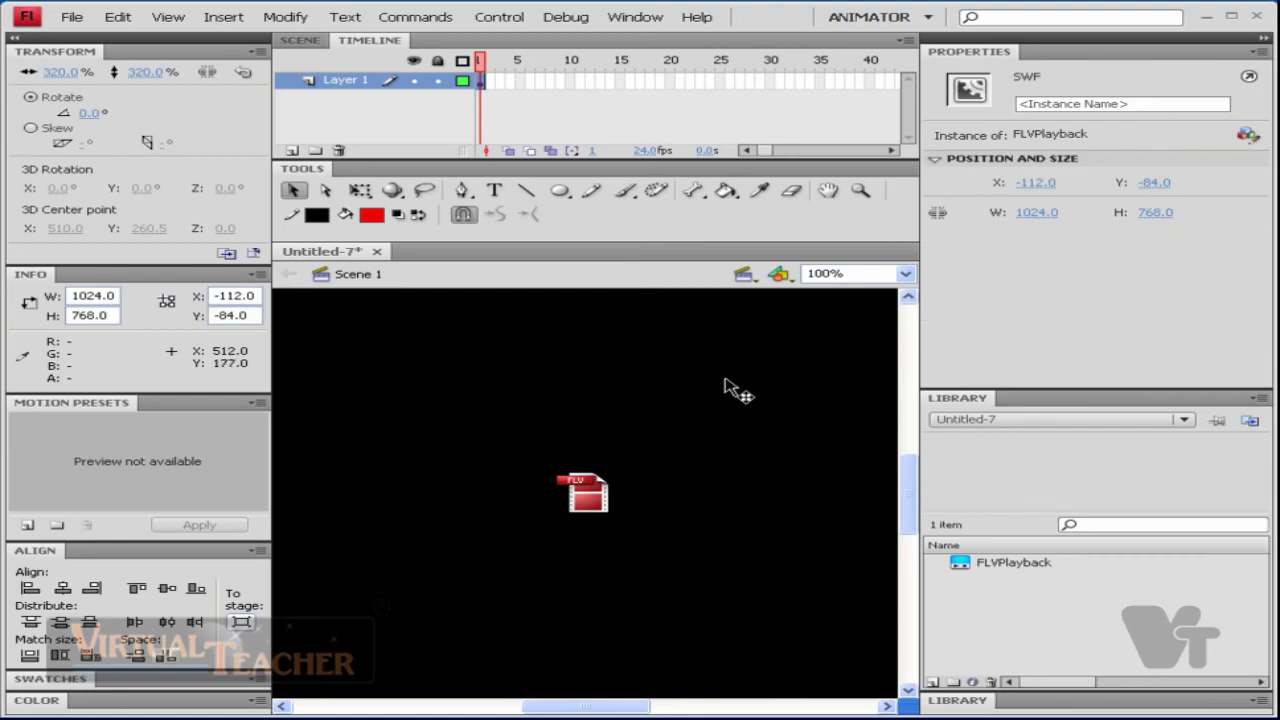
Step: Zoom out to 50% and move the FLVPlayback component down onto the stage
key("ctrl+minus")
key("ctrl+minus")
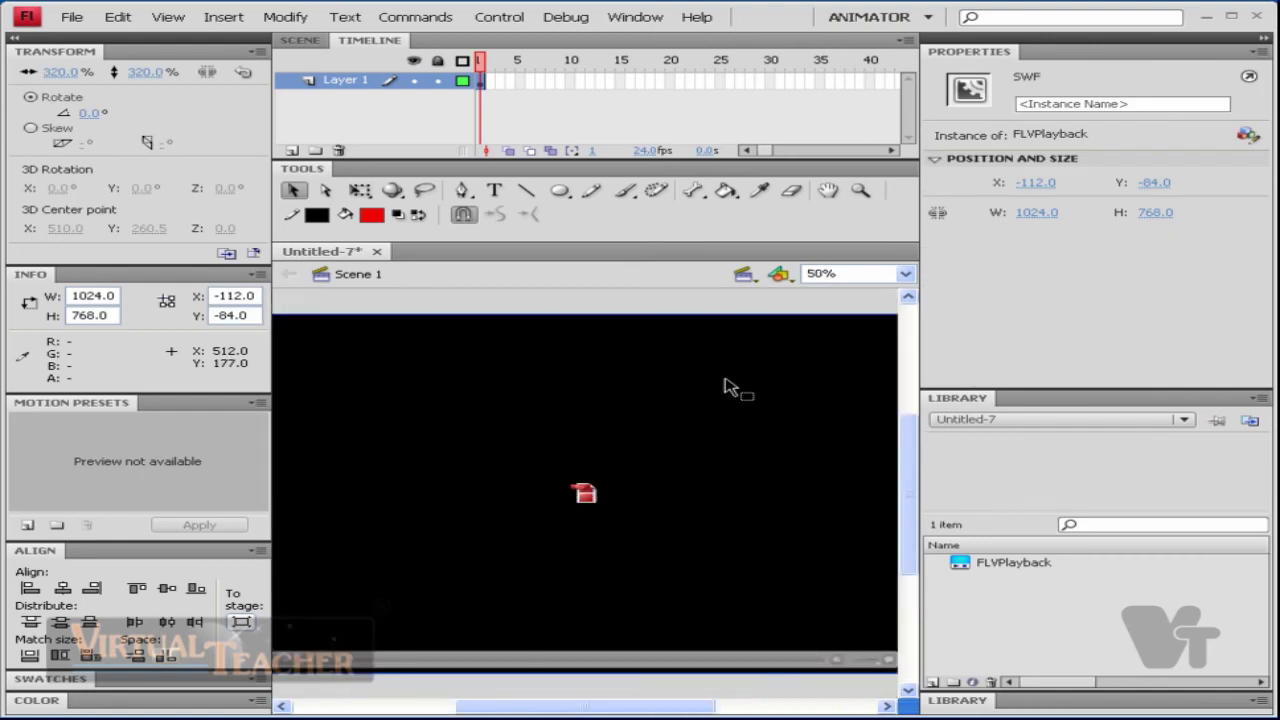
left_click_drag(620, 437, 638, 462)
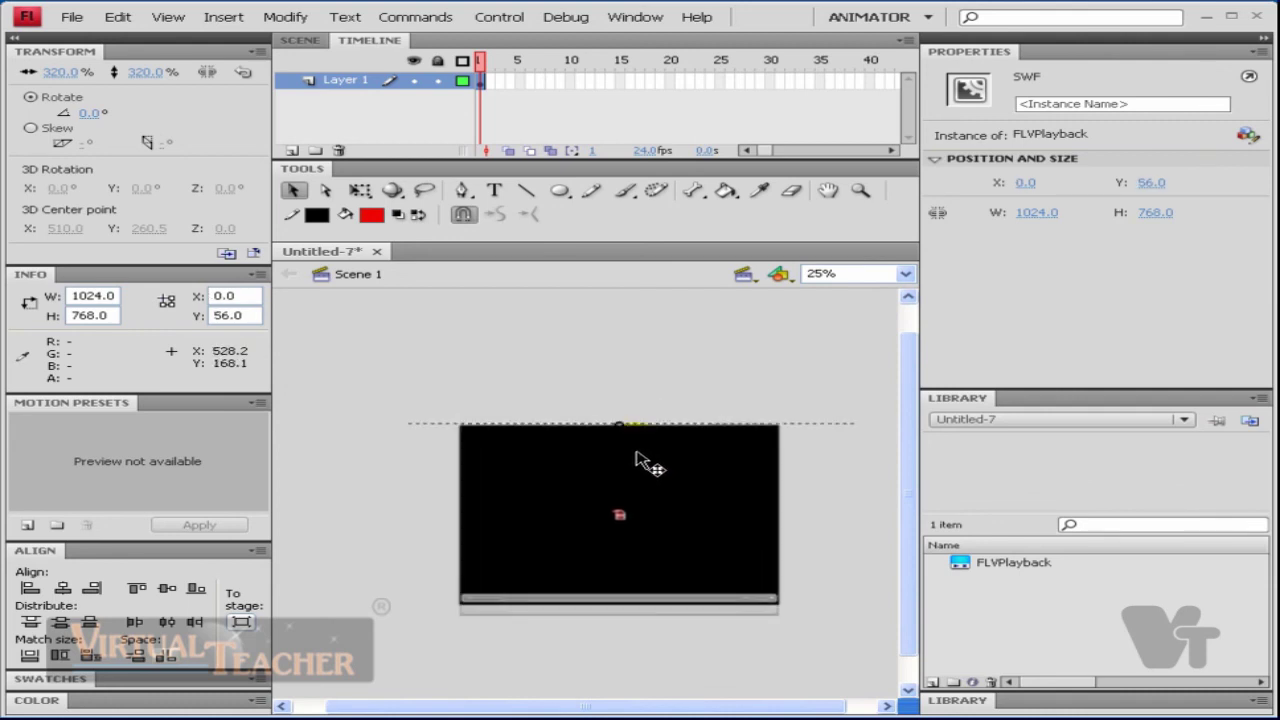
left_click_drag(638, 462, 647, 462)
key("ctrl+equal")
key("ctrl+minus")
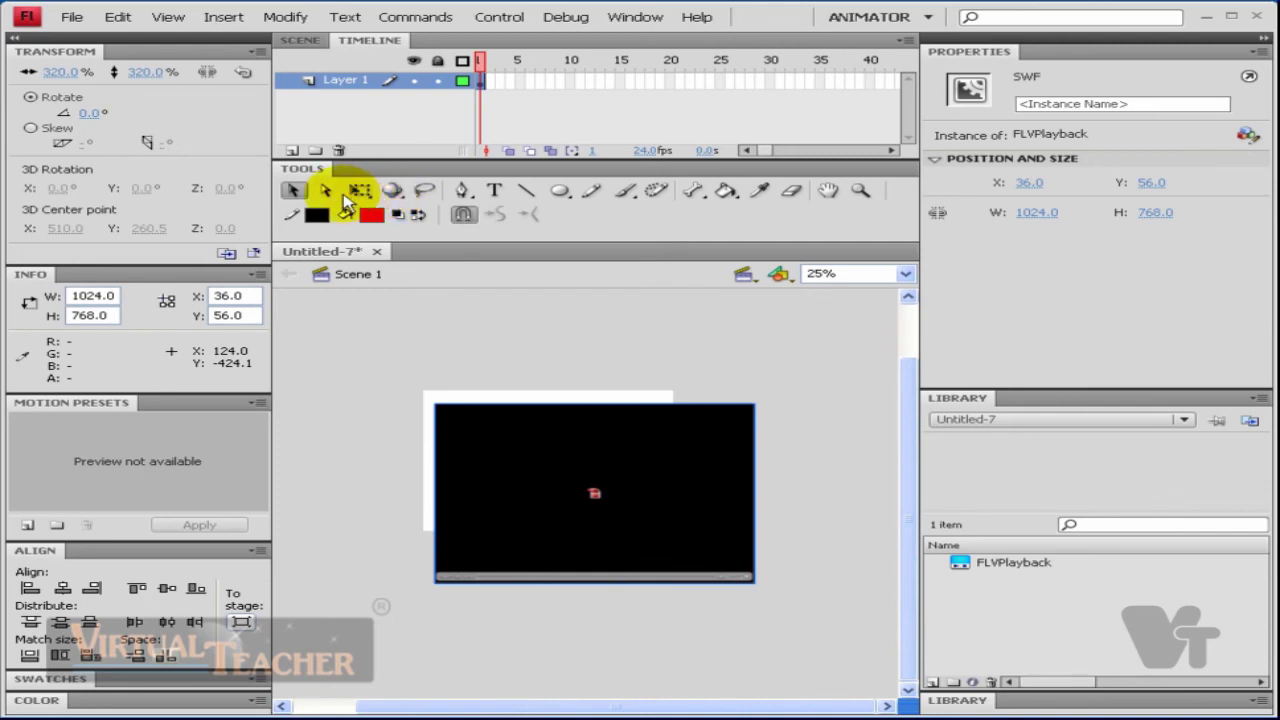
Step: Free-transform the video to 677.9 × 424, reposition it, and test the movie
left_click(359, 190)
left_click_drag(757, 581, 652, 501)
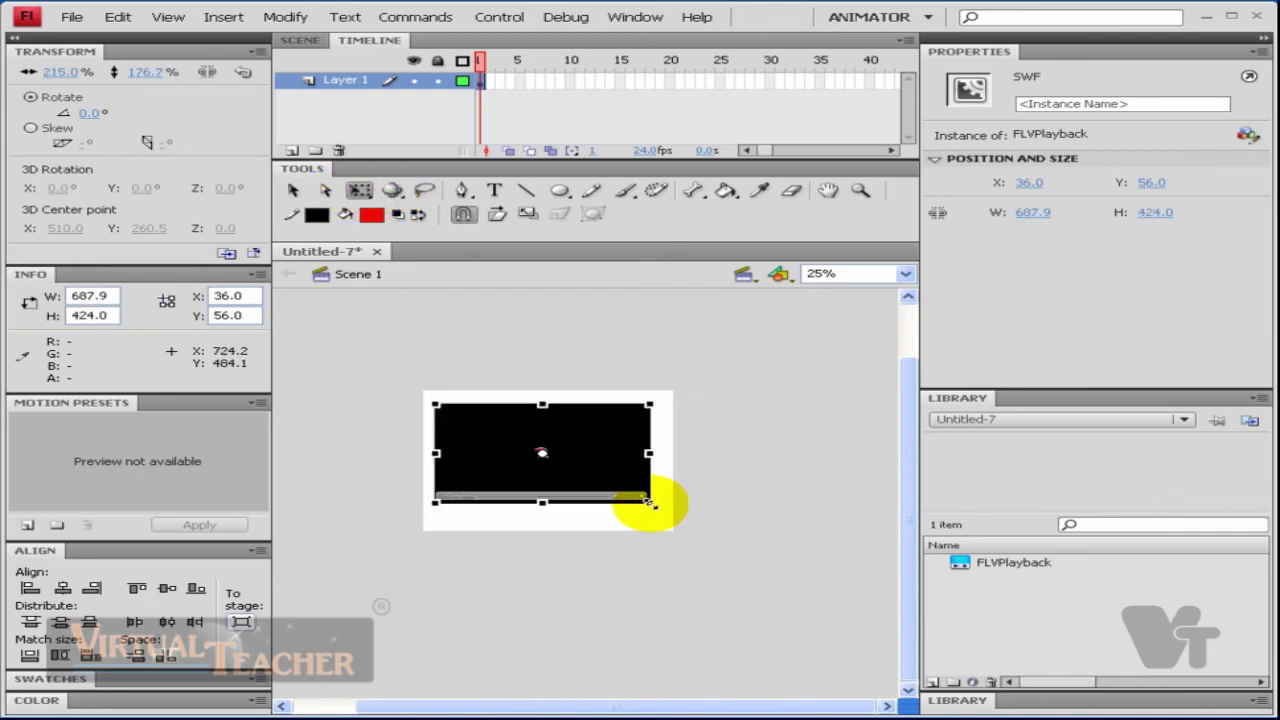
mouse_move(652, 501)
left_mouse_down()
mouse_move(620, 505)
mouse_move(621, 480)
left_mouse_up()
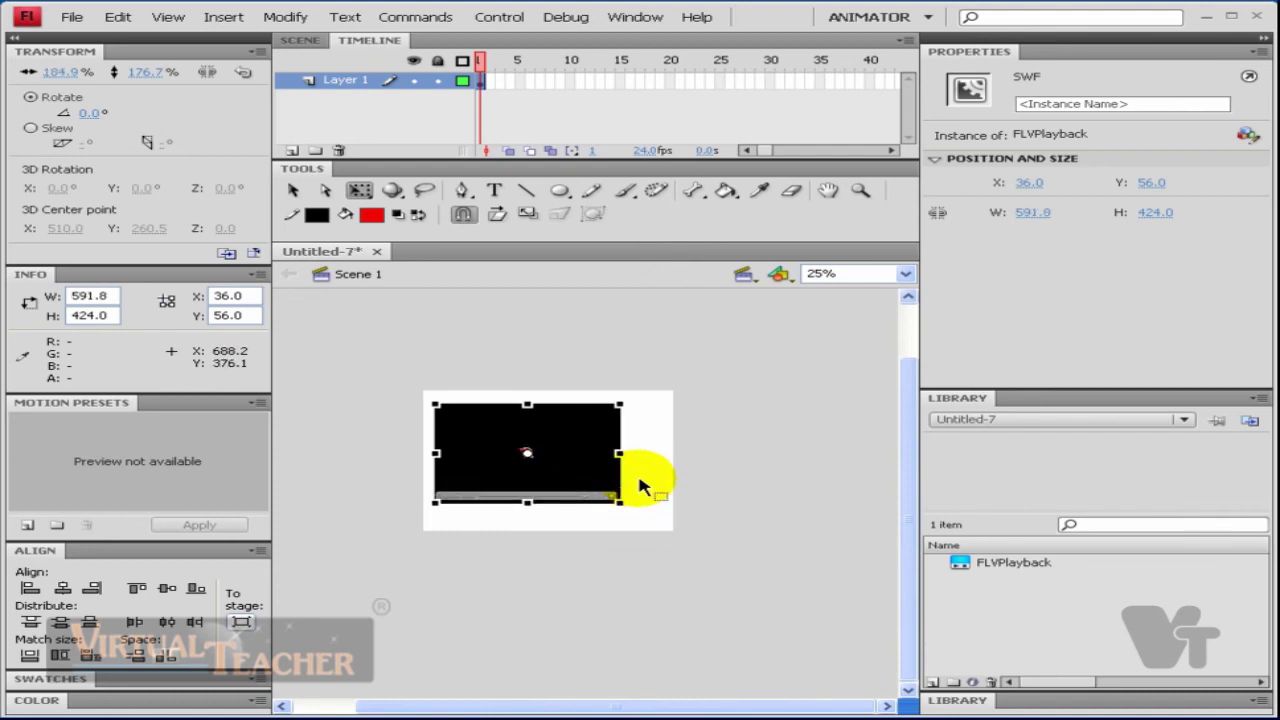
key("ctrl+equal")
key("ctrl+equal")
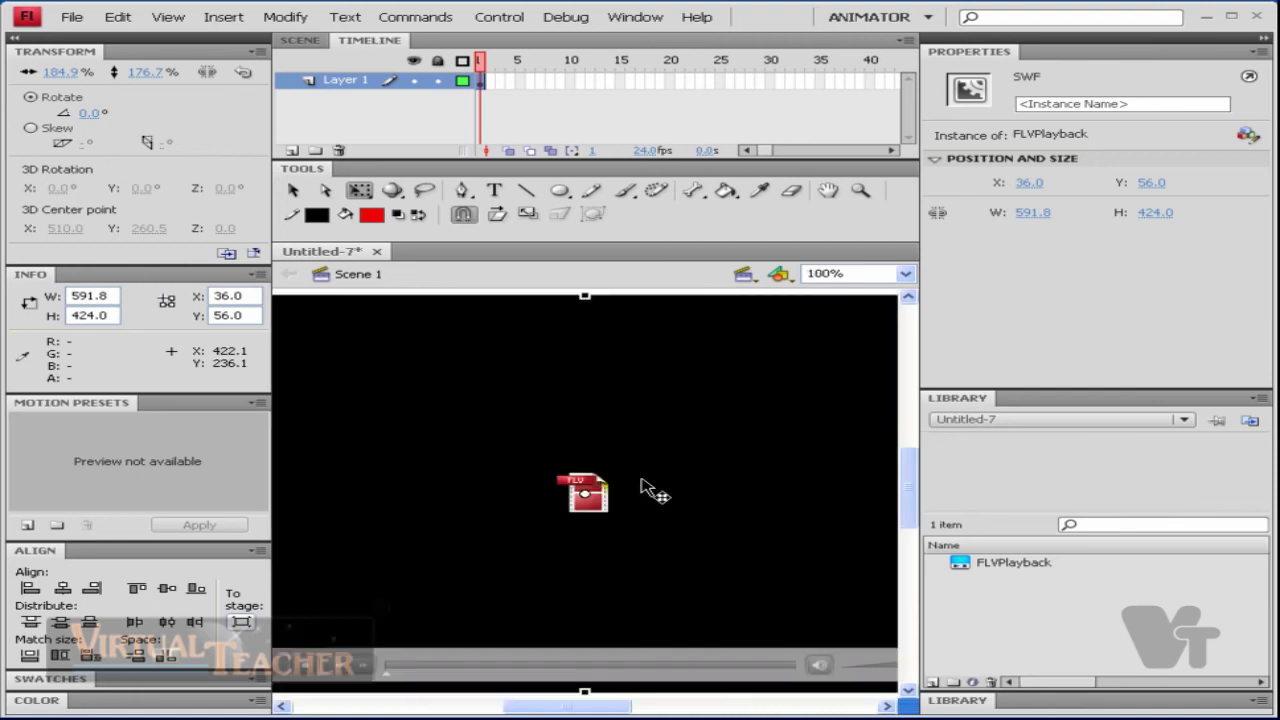
key("ctrl+minus")
left_click_drag(634, 486, 727, 465)
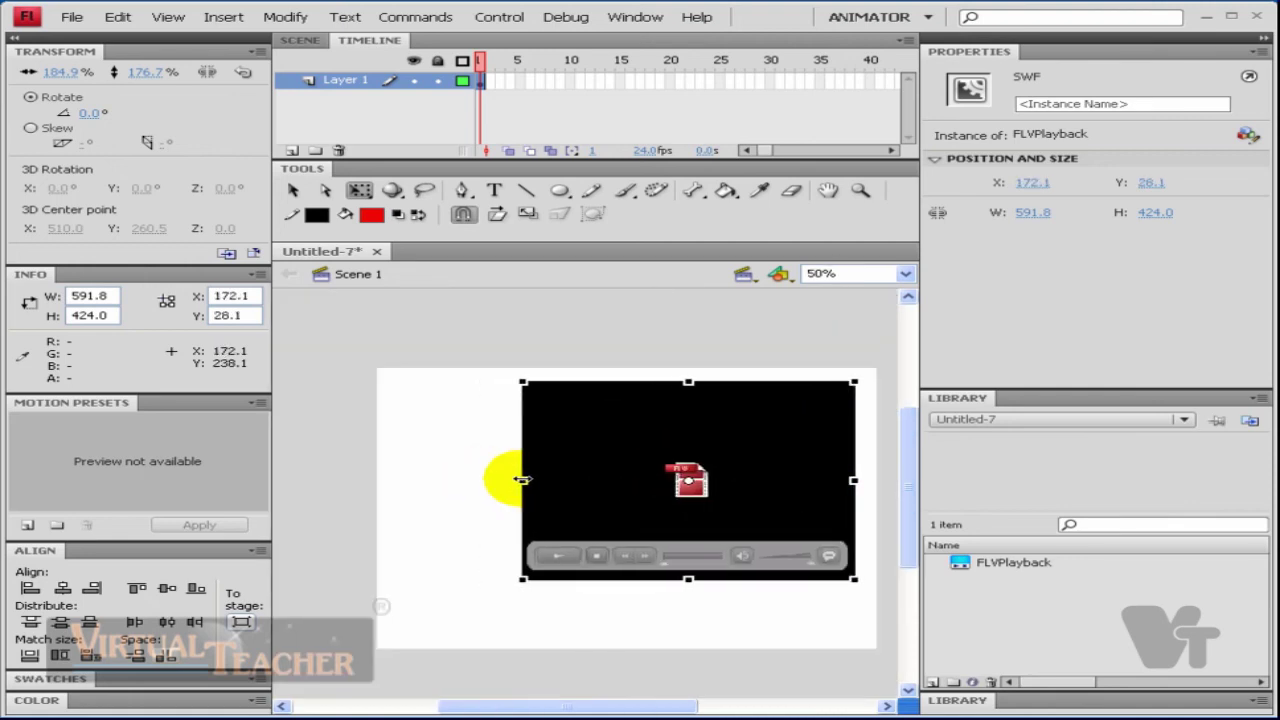
left_click_drag(443, 480, 432, 480)
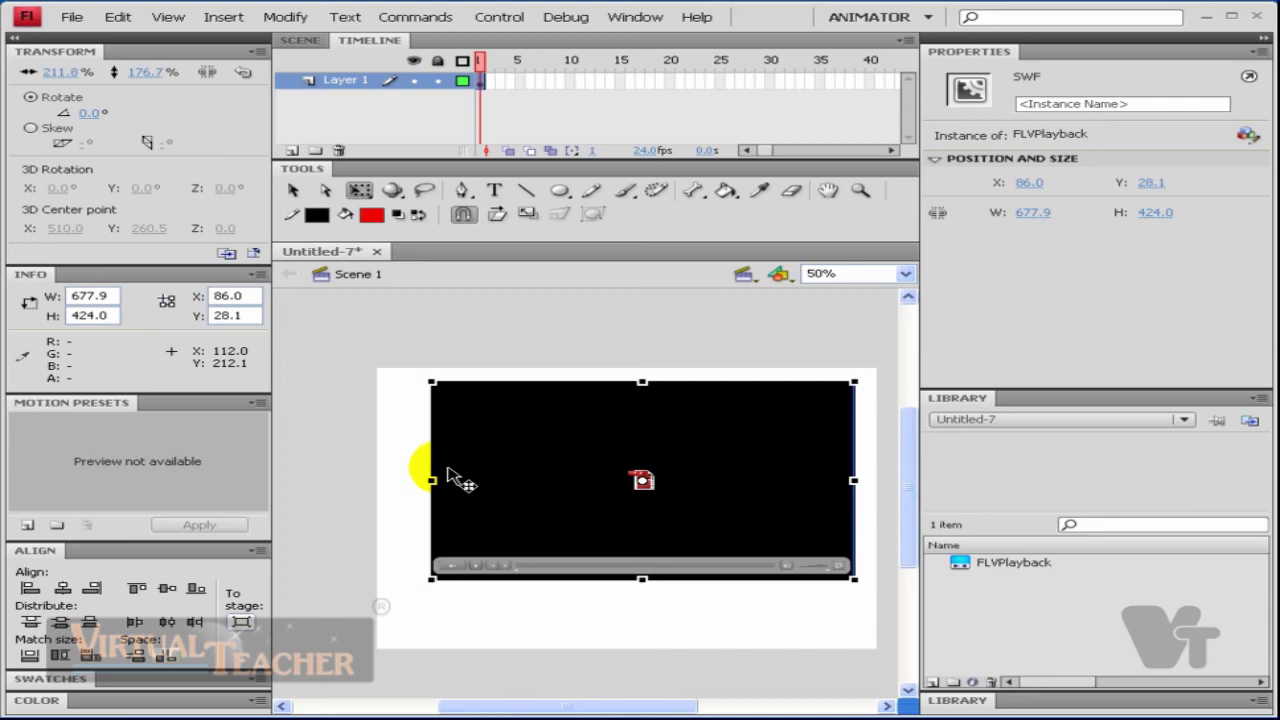
key("ctrl+Return")
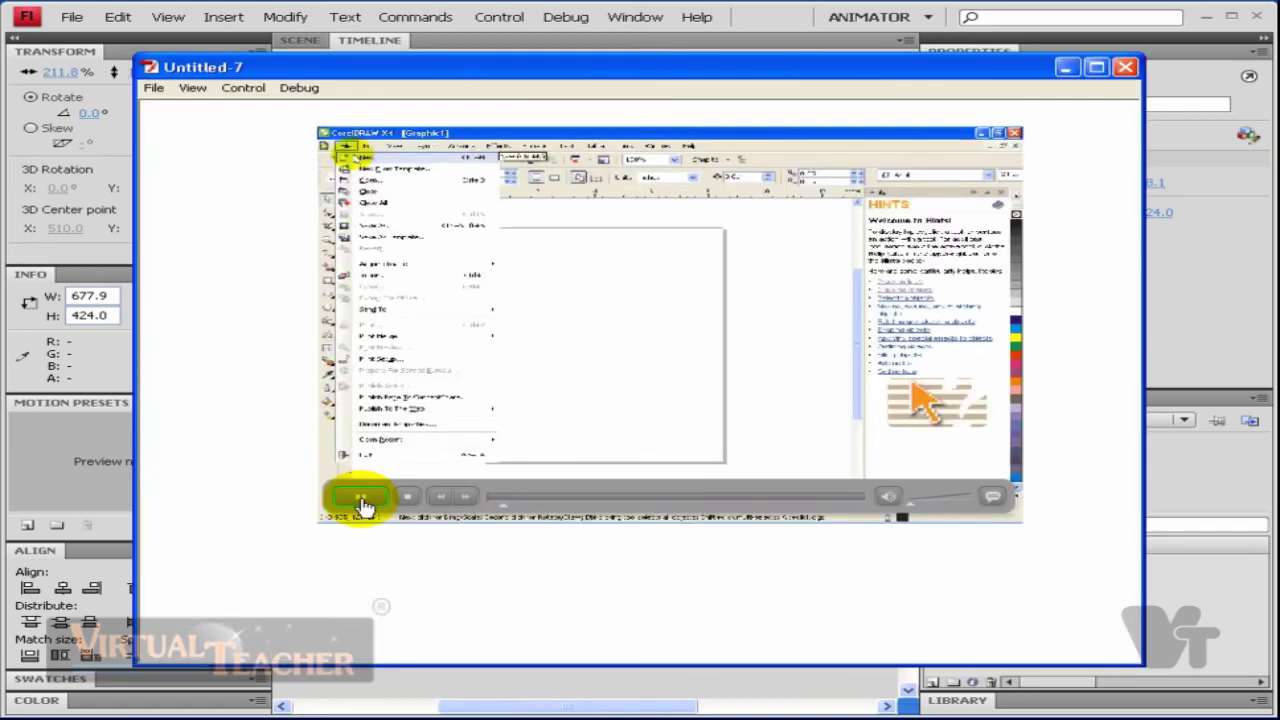
Step: Play and scrub the Corel Draw video in the test movie, then close the preview
left_click(368, 505)
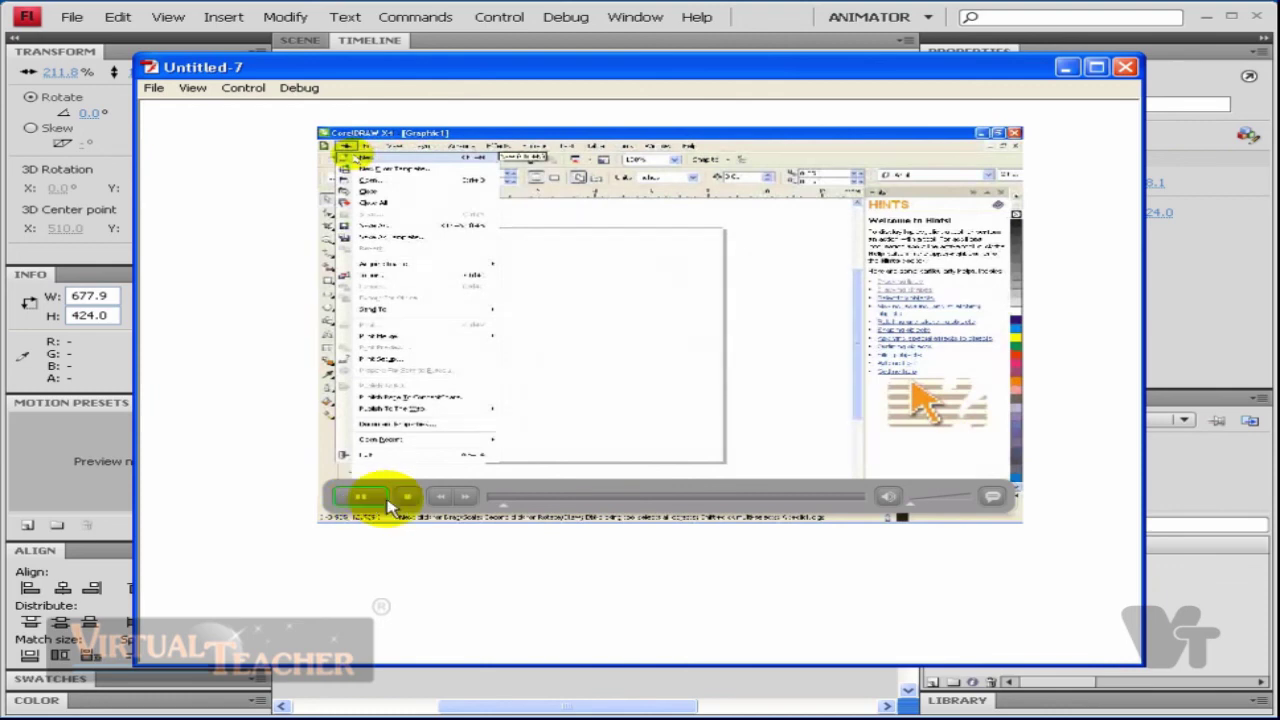
left_click(468, 505)
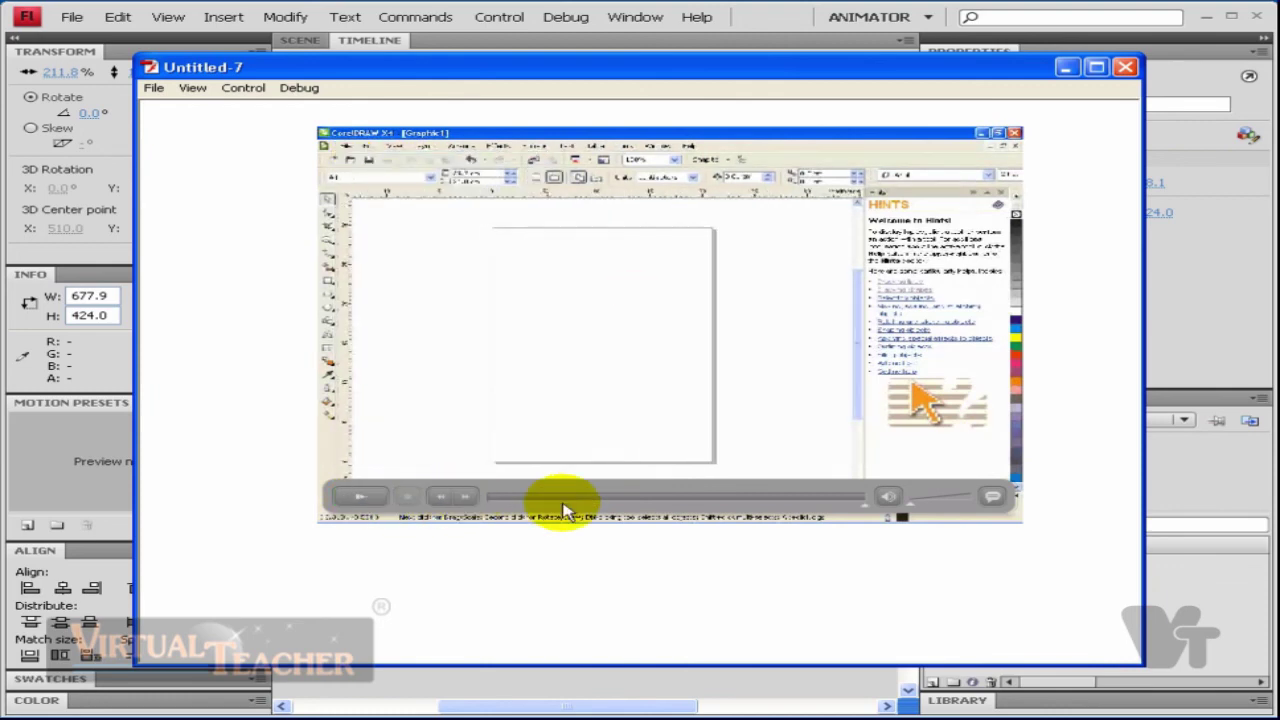
left_click_drag(787, 511, 806, 508)
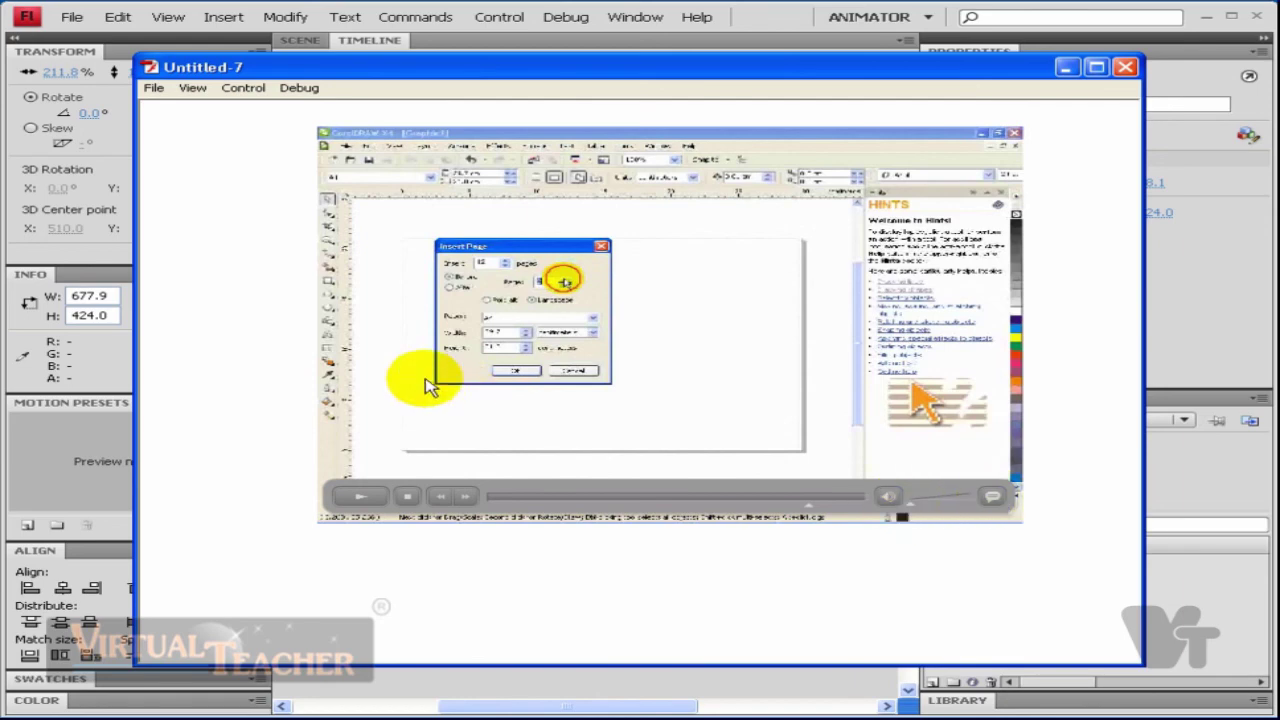
left_click_drag(665, 78, 657, 115)
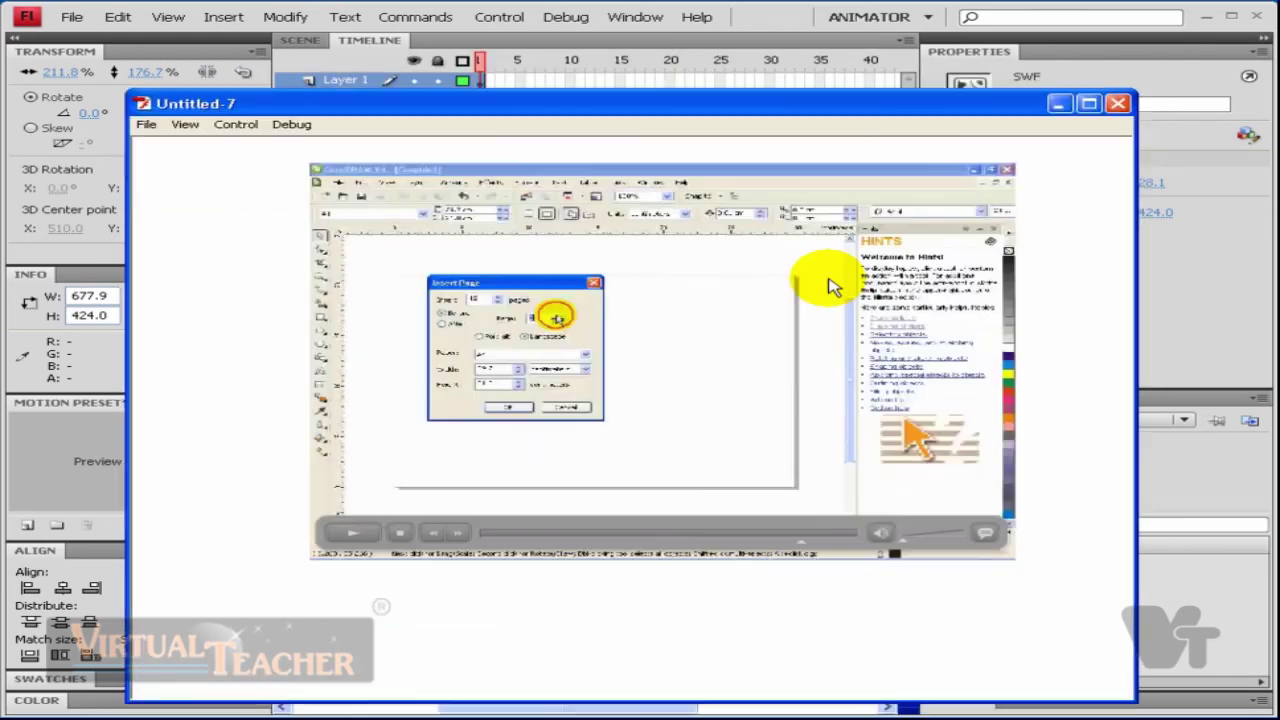
left_click(355, 533)
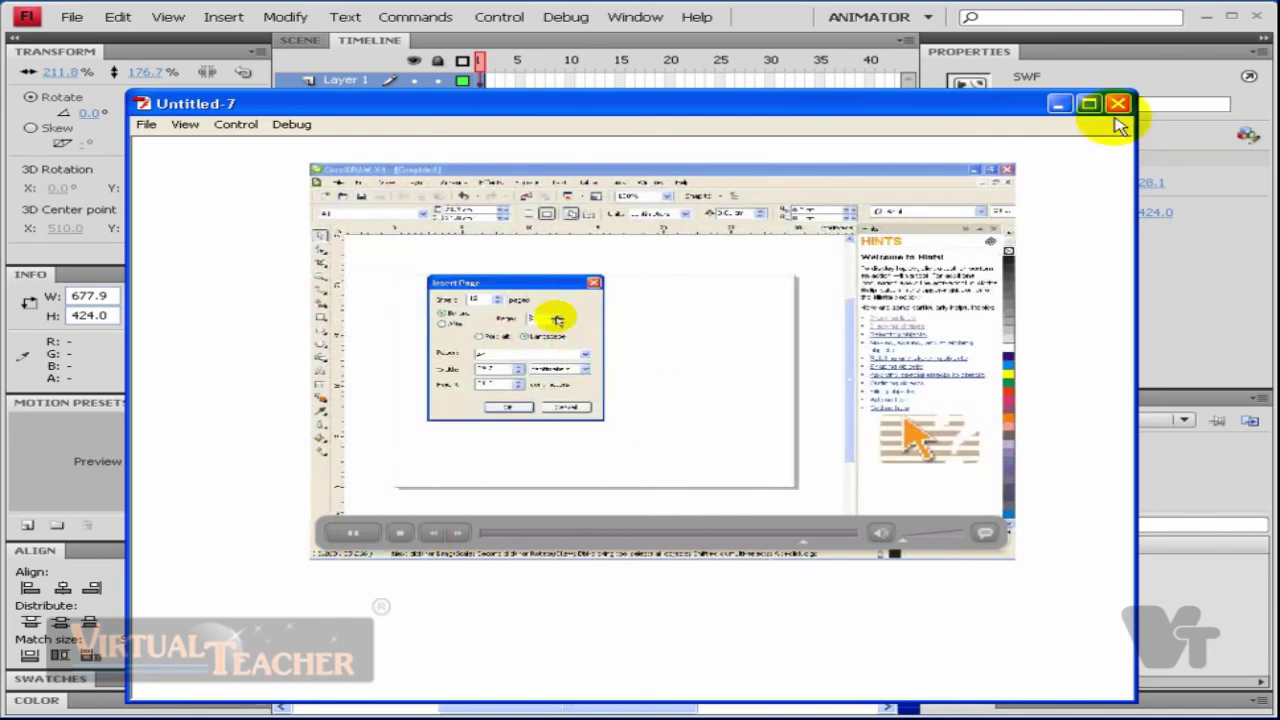
left_click(1117, 103)
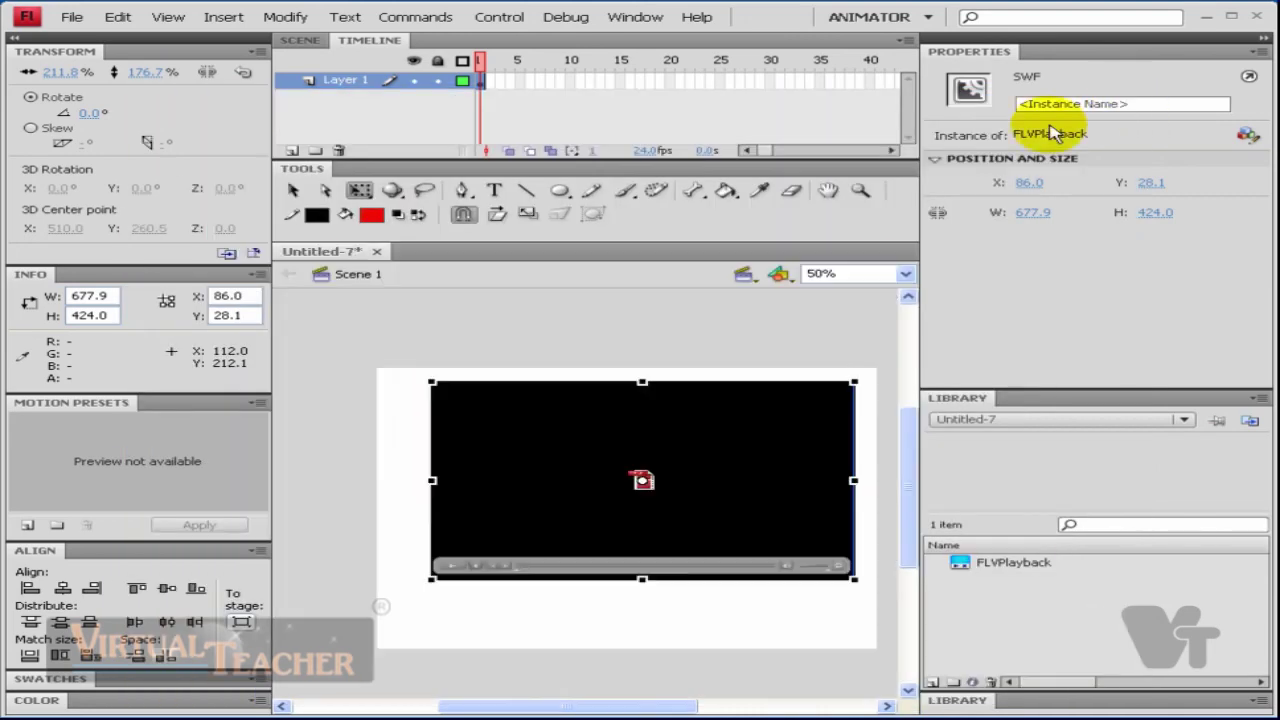
Step: Choose File > Import > Open External Library to bring up the Open as Library dialog
left_click(70, 16)
mouse_move(98, 261)
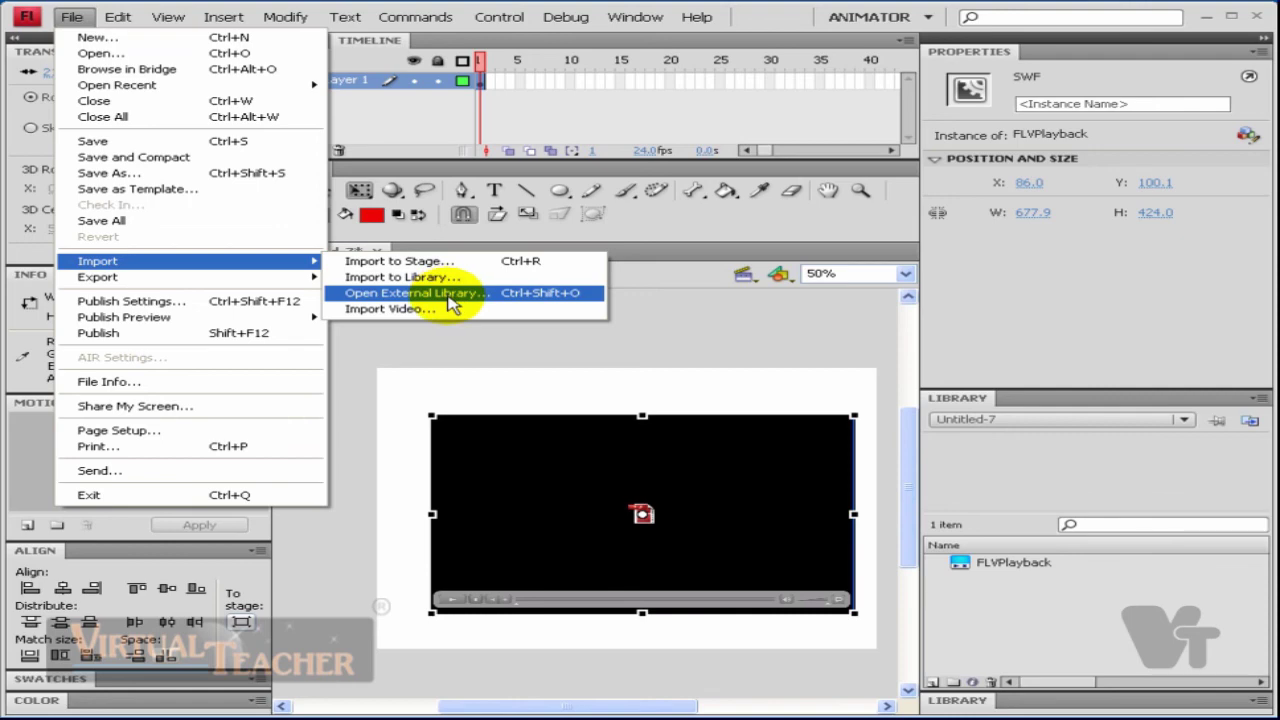
left_click(450, 300)
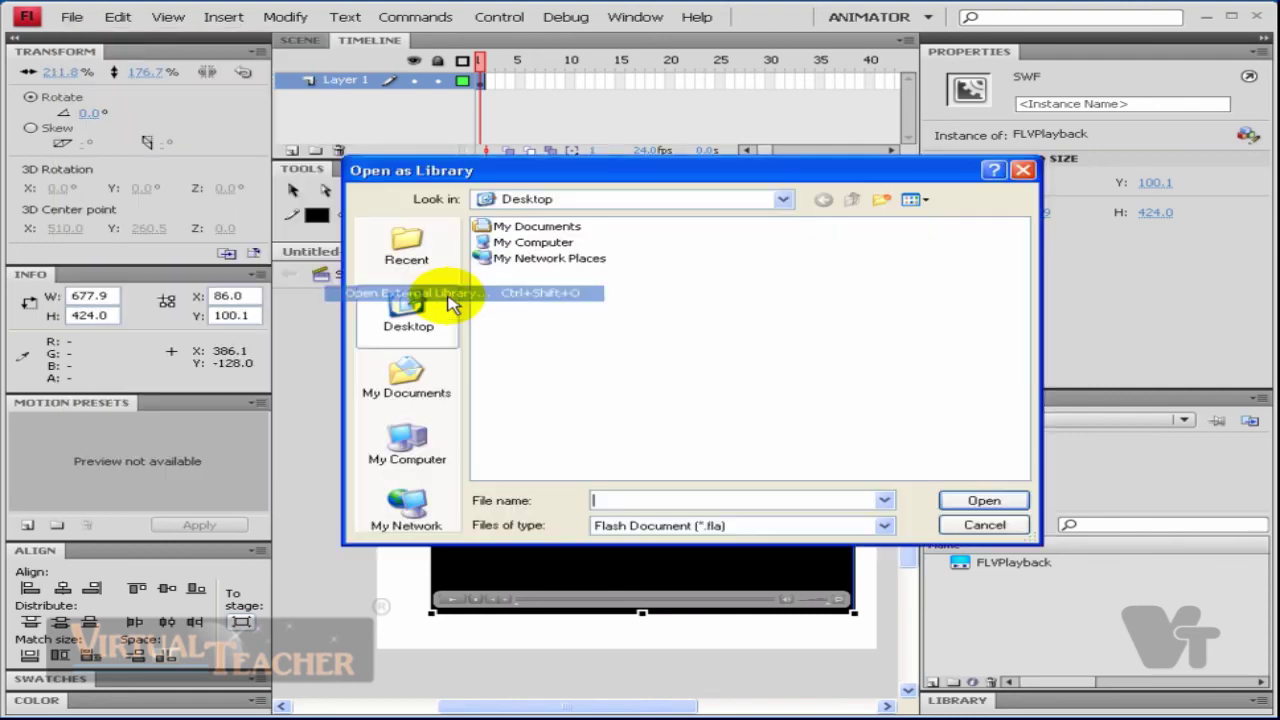
left_click(884, 525)
left_click(687, 538)
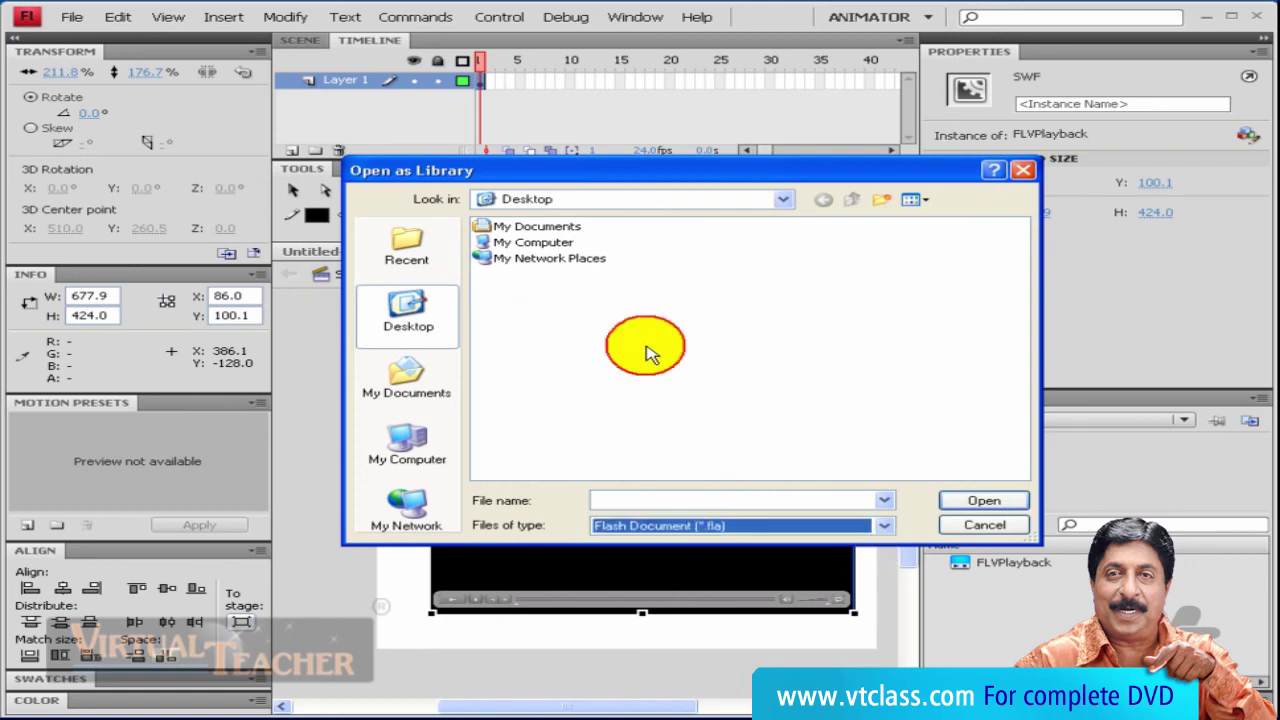
left_click(665, 528)
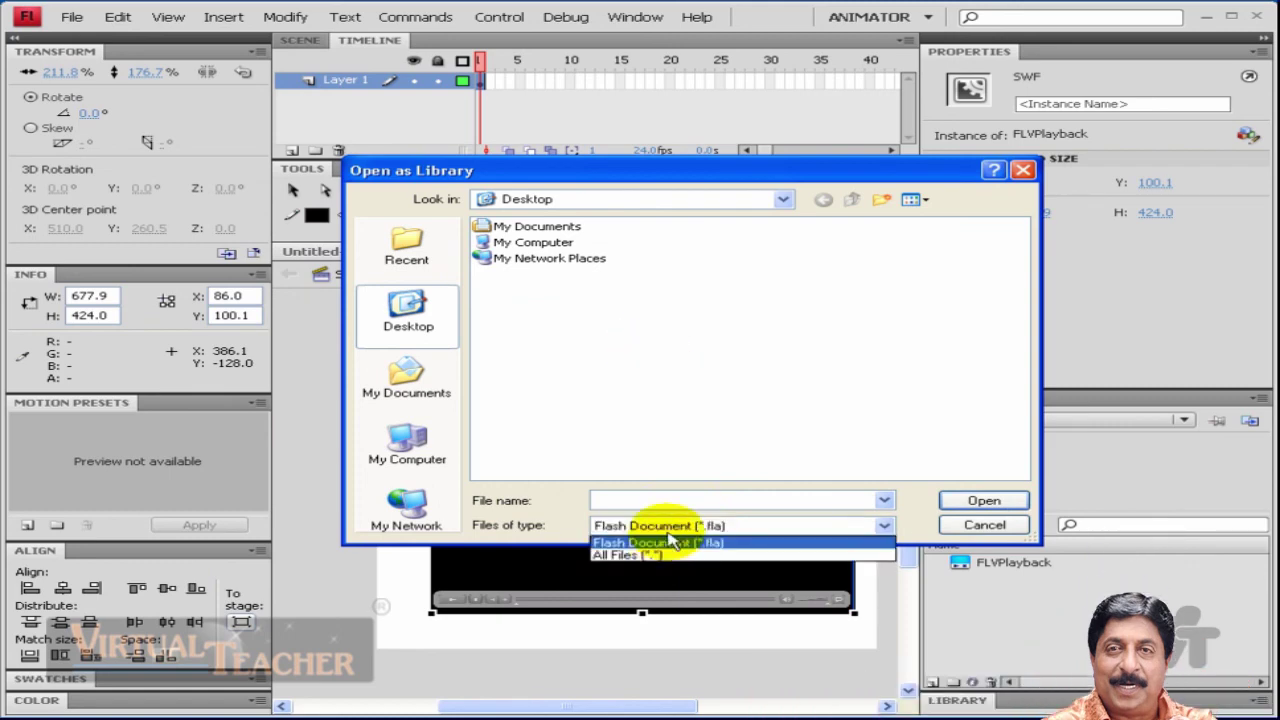
left_click(658, 540)
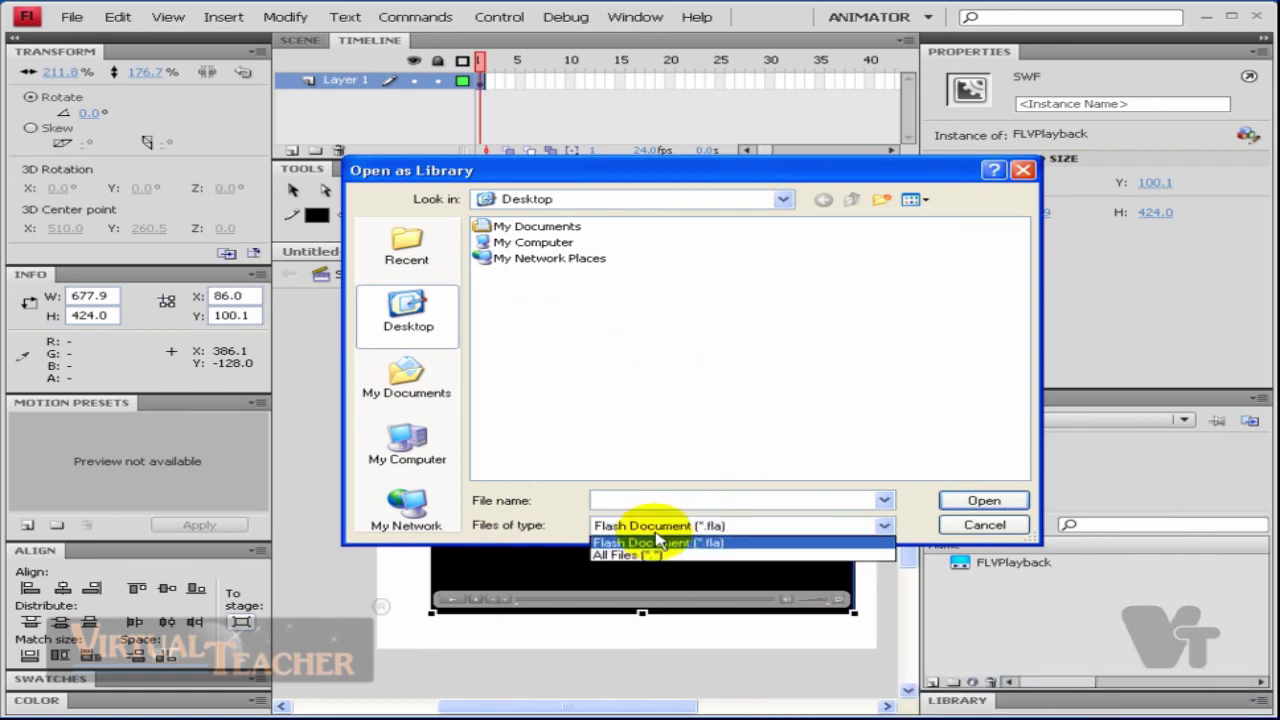